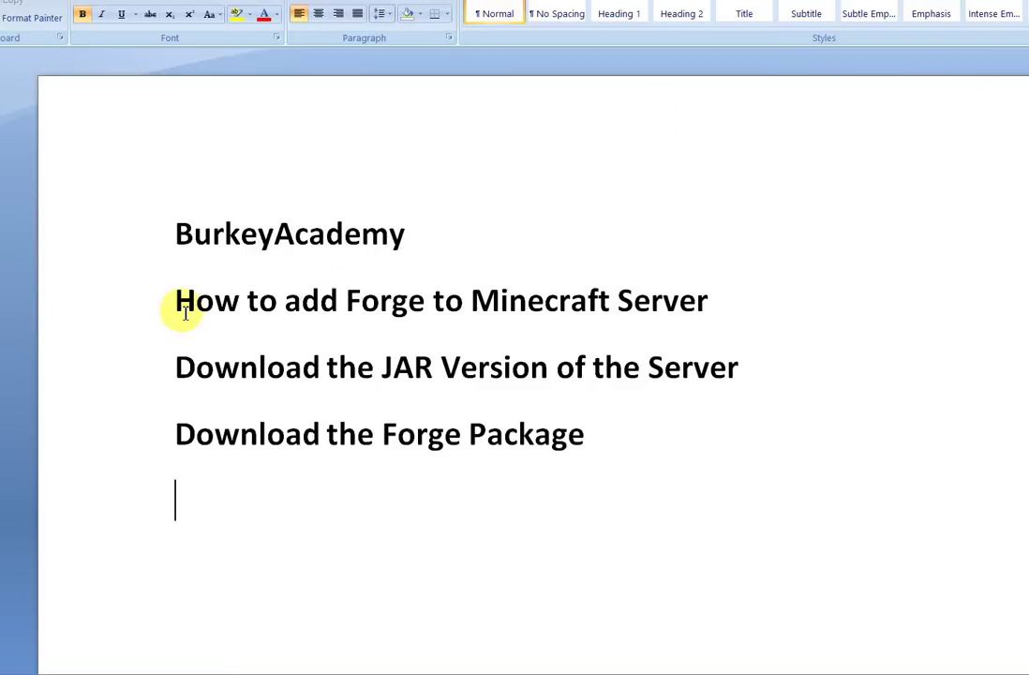
Highlight the 'Download the JAR Version' and 'Download the Forge Package' lines on the download page
drag(178, 371, 774, 356)
click(917, 384)
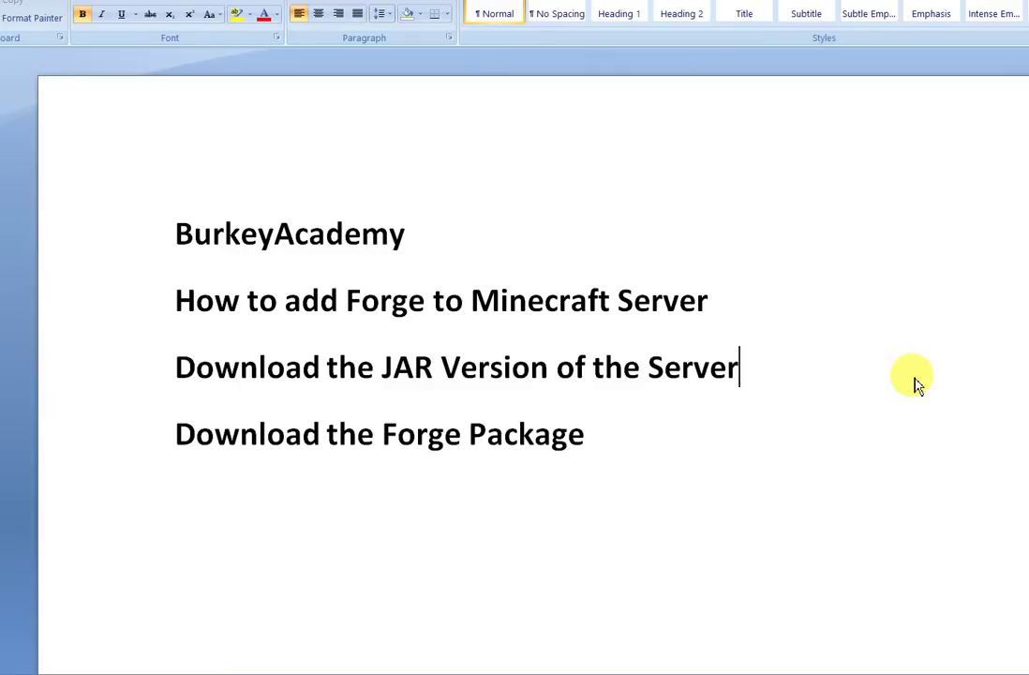
drag(174, 431, 650, 429)
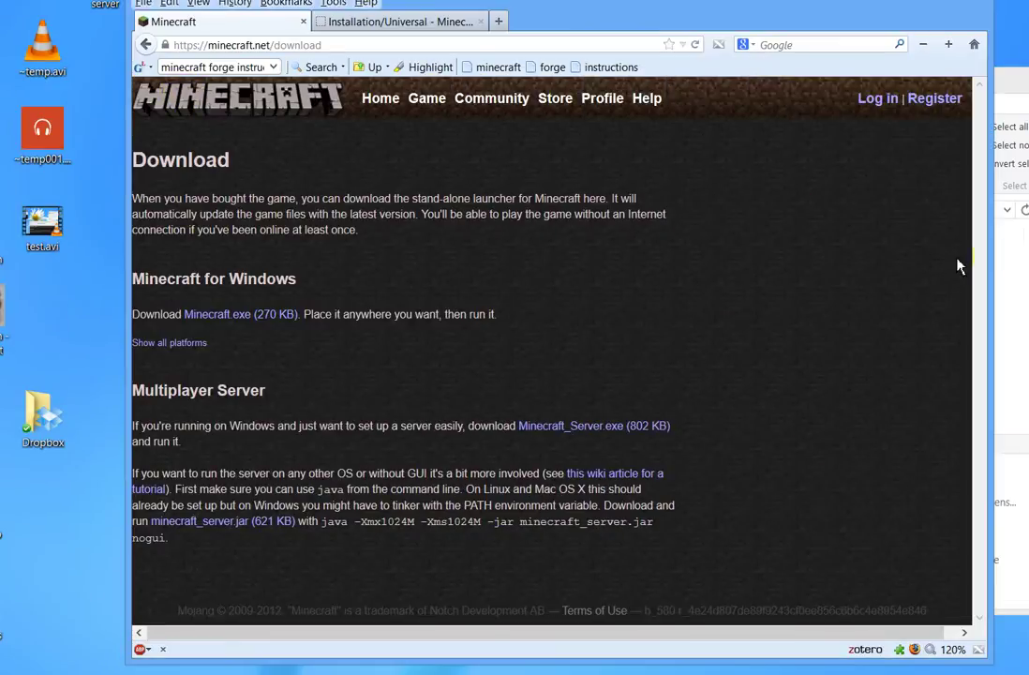
Widen Firefox, download minecraft_server.jar and switch to the Forge Installation/Universal wiki tab
drag(992, 264, 1028, 42)
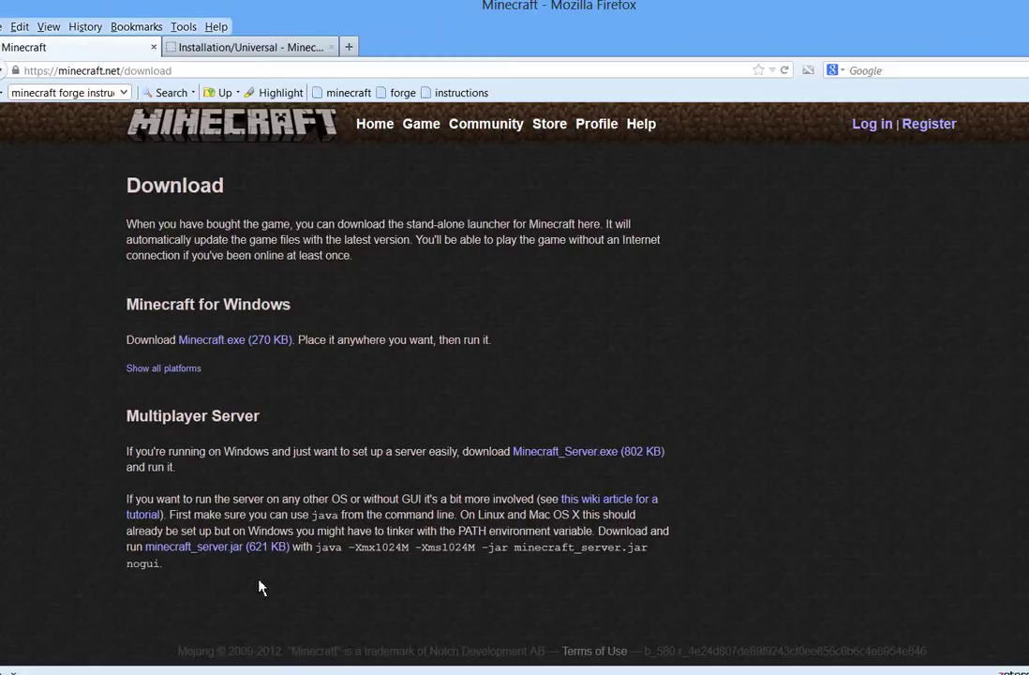
click(211, 557)
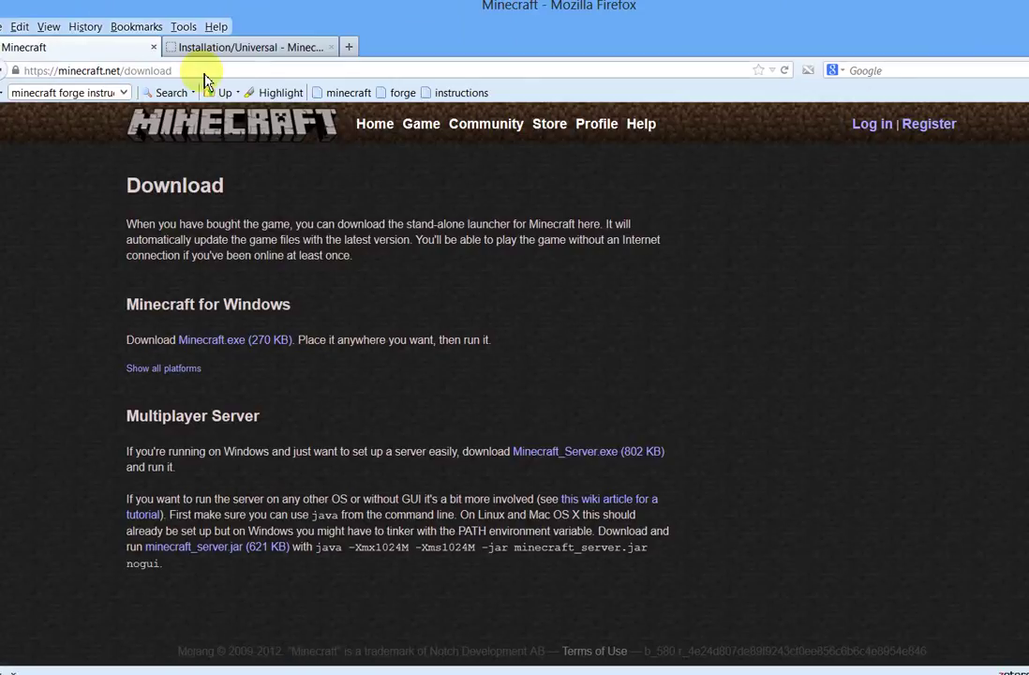
click(229, 48)
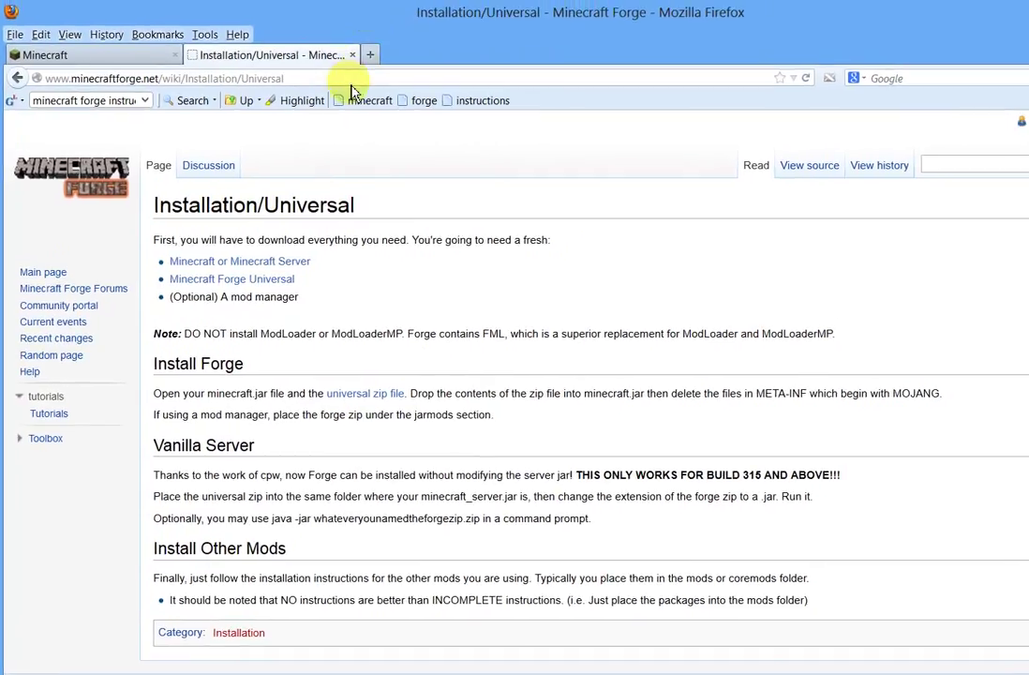
Search Google for '7-zip' in a new tab and open the official 7-zip.org result
click(371, 58)
click(99, 105)
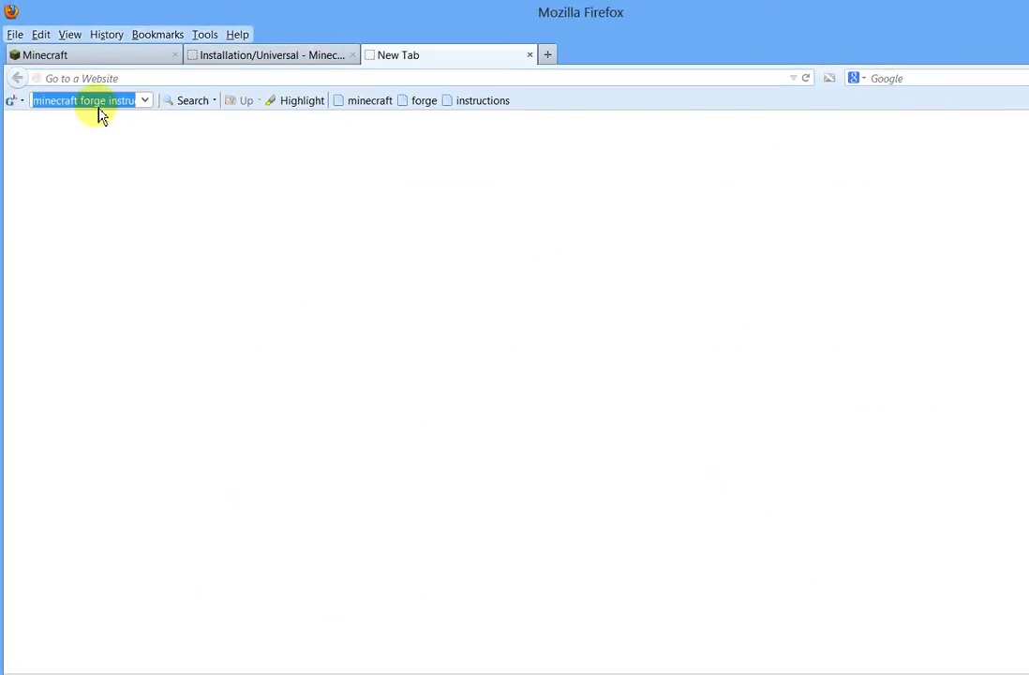
text(7-zip)
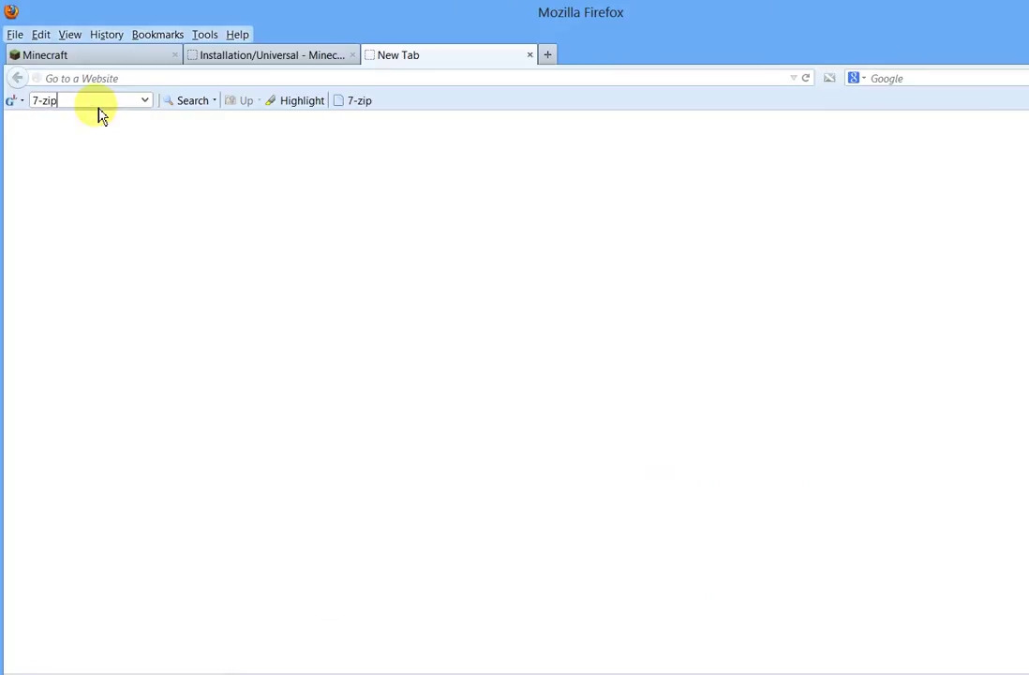
key(Return)
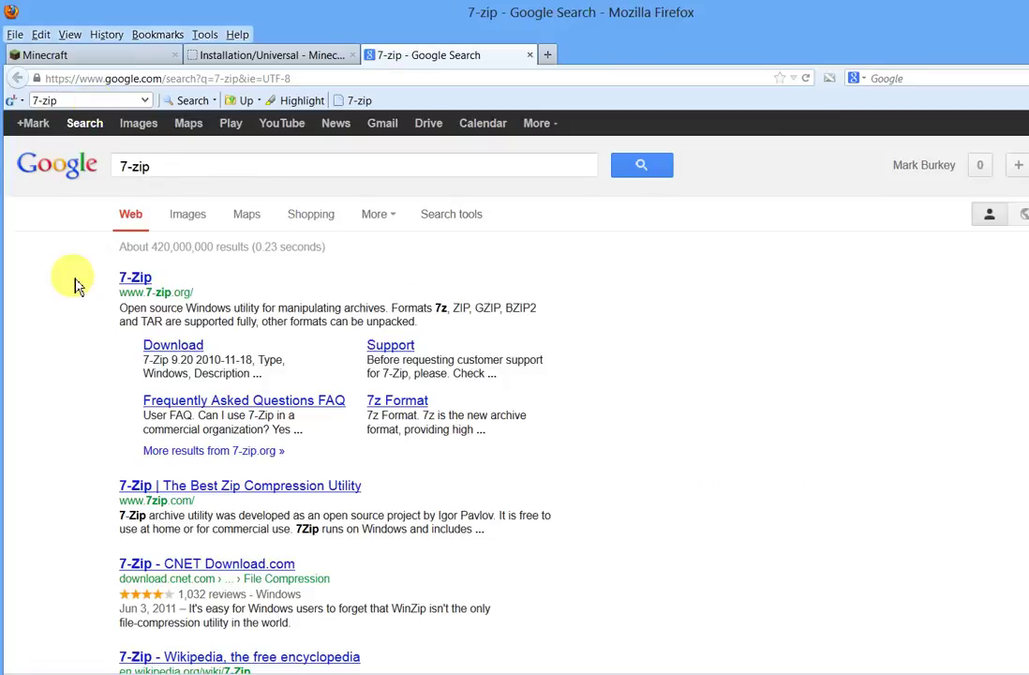
click(125, 290)
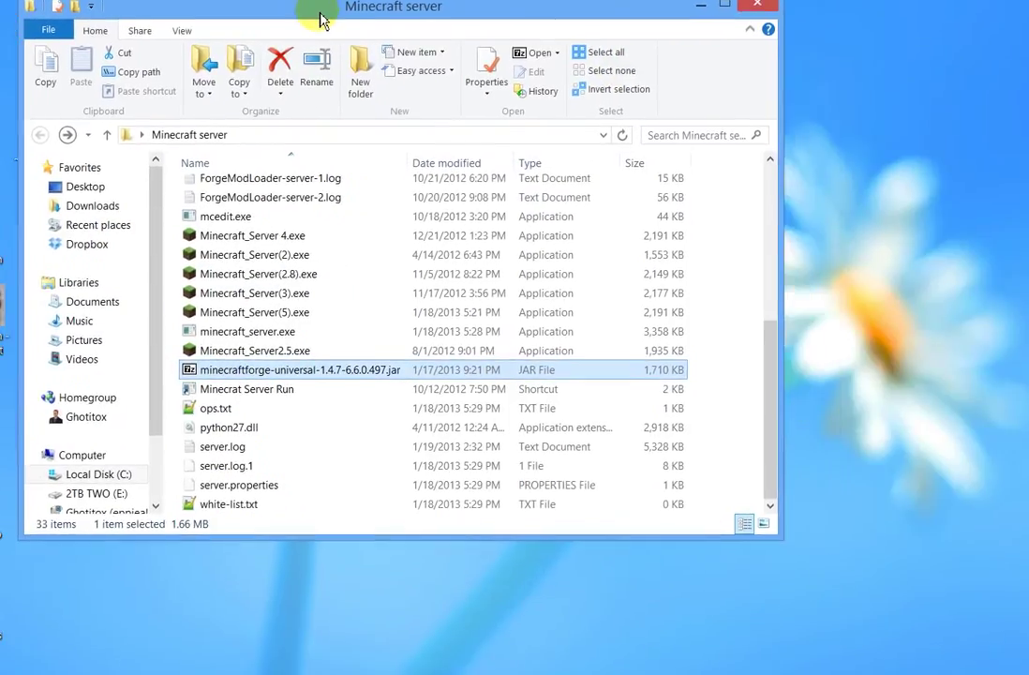
Maximize the server folder window and drag minecraft_server.jar from Firefox's downloads into it
drag(321, 19, 306, 25)
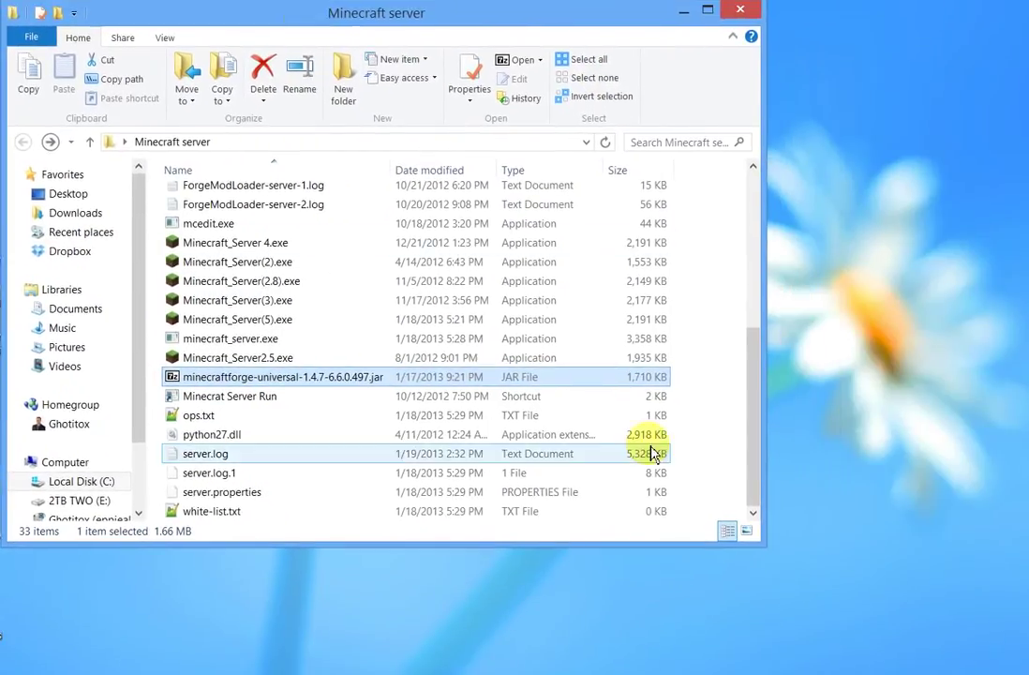
drag(756, 545, 1028, 670)
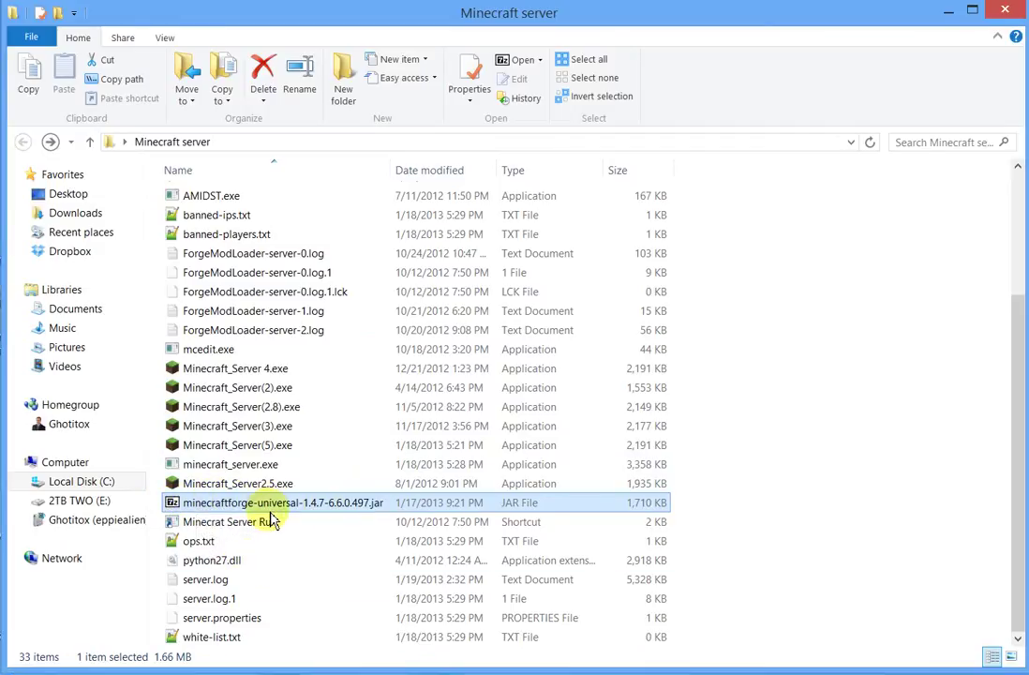
click(275, 1)
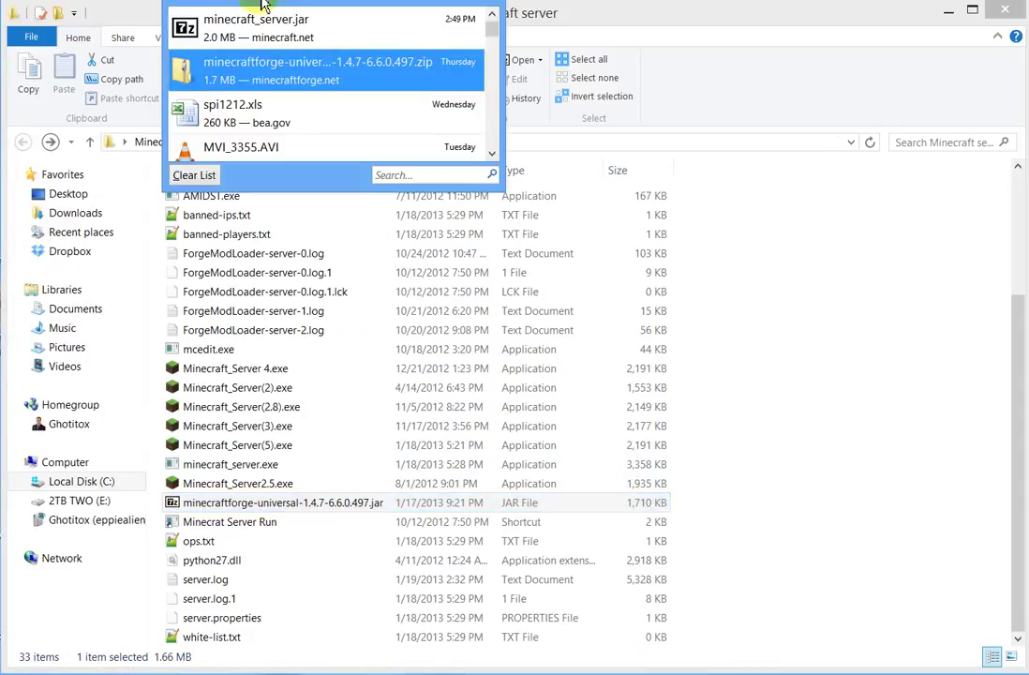
click(328, 99)
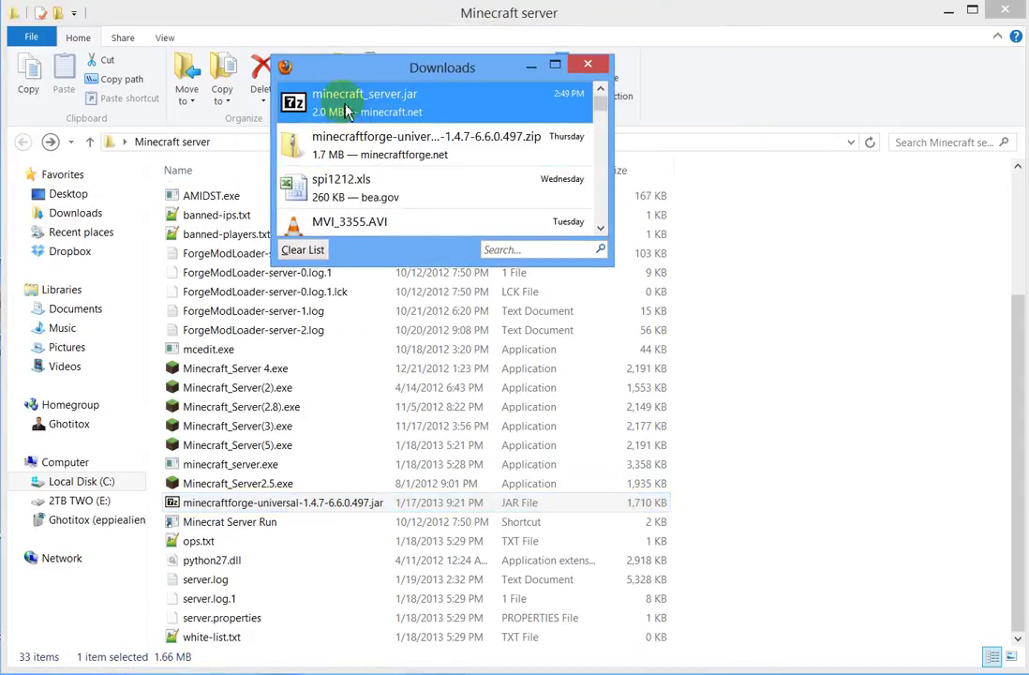
drag(347, 111, 359, 579)
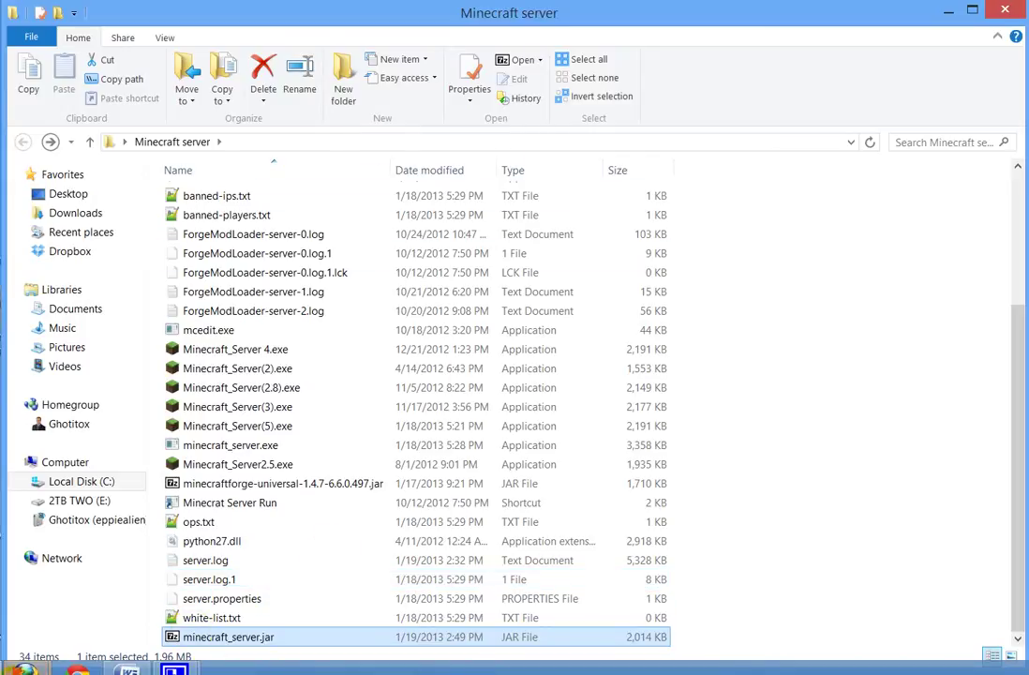
click(78, 668)
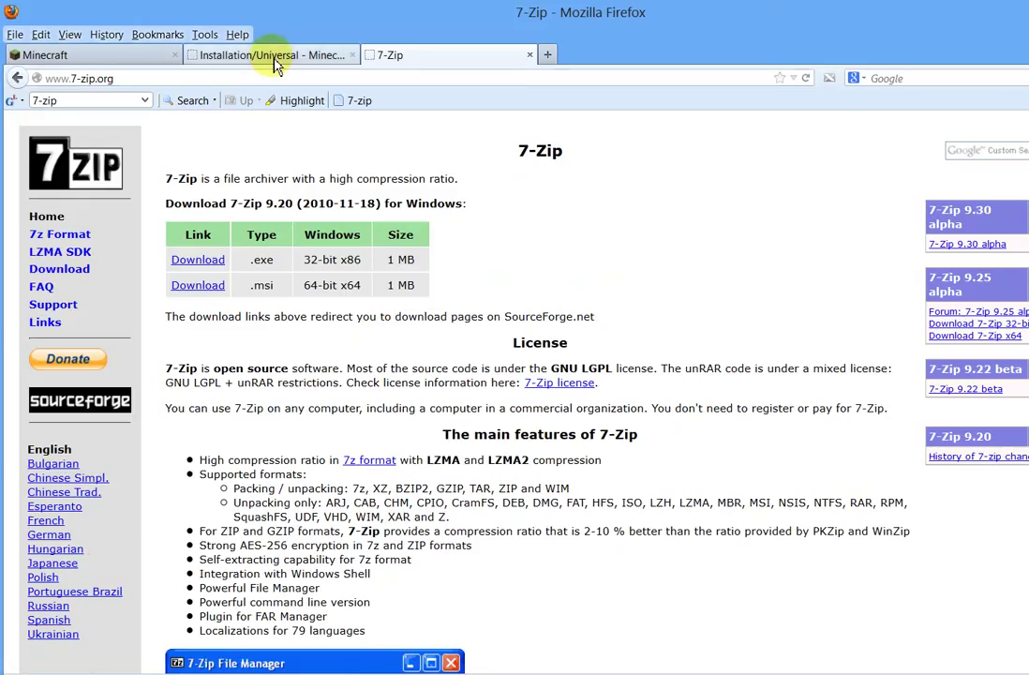
Read the Forge Installation/Universal page, snap Firefox right and bring the server folder forward
click(267, 55)
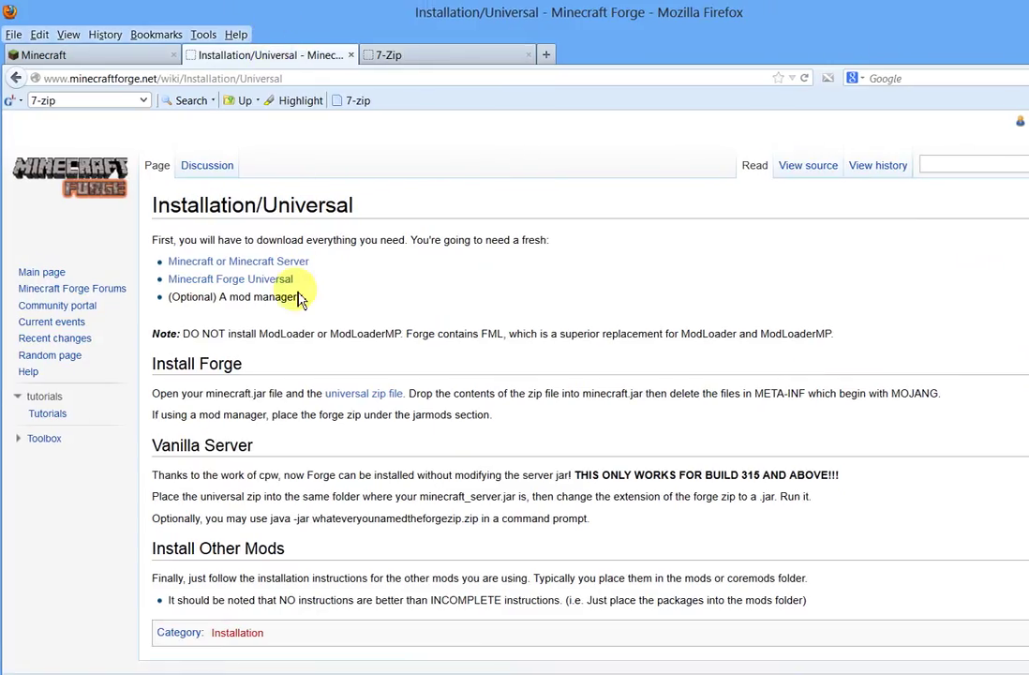
scroll(305, 290, down, 2)
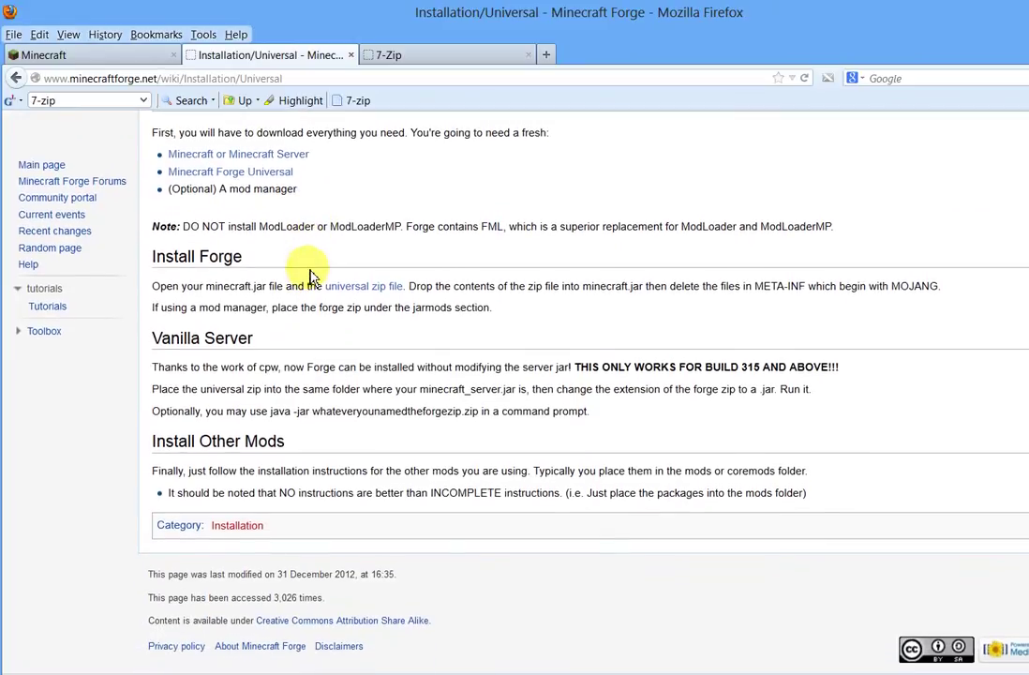
scroll(304, 274, up, 1)
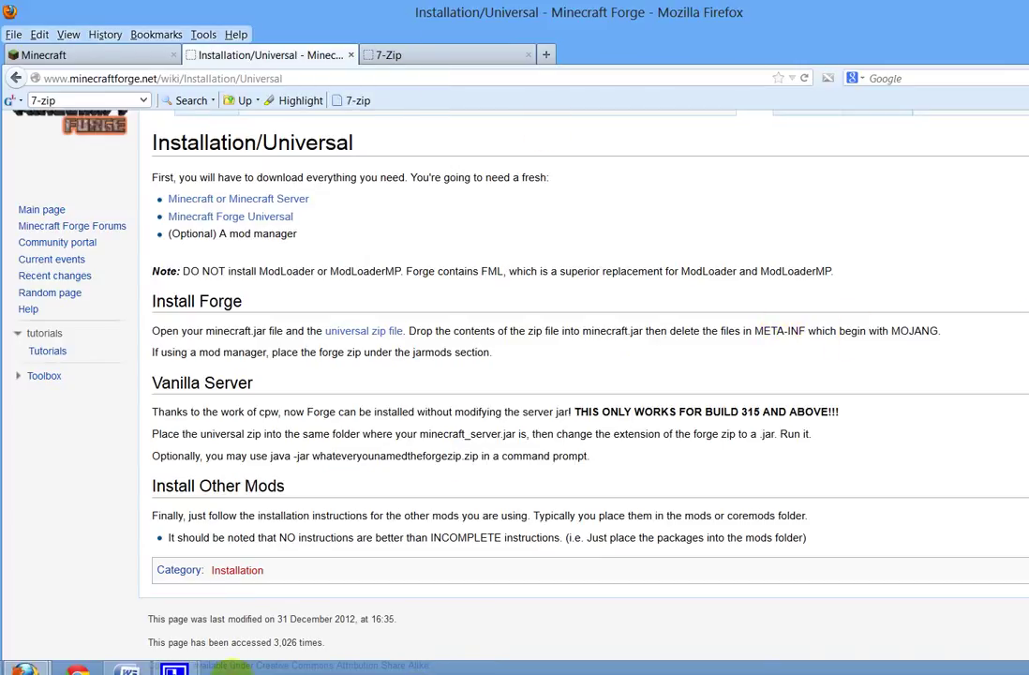
drag(219, 11, 658, 117)
click(379, 8)
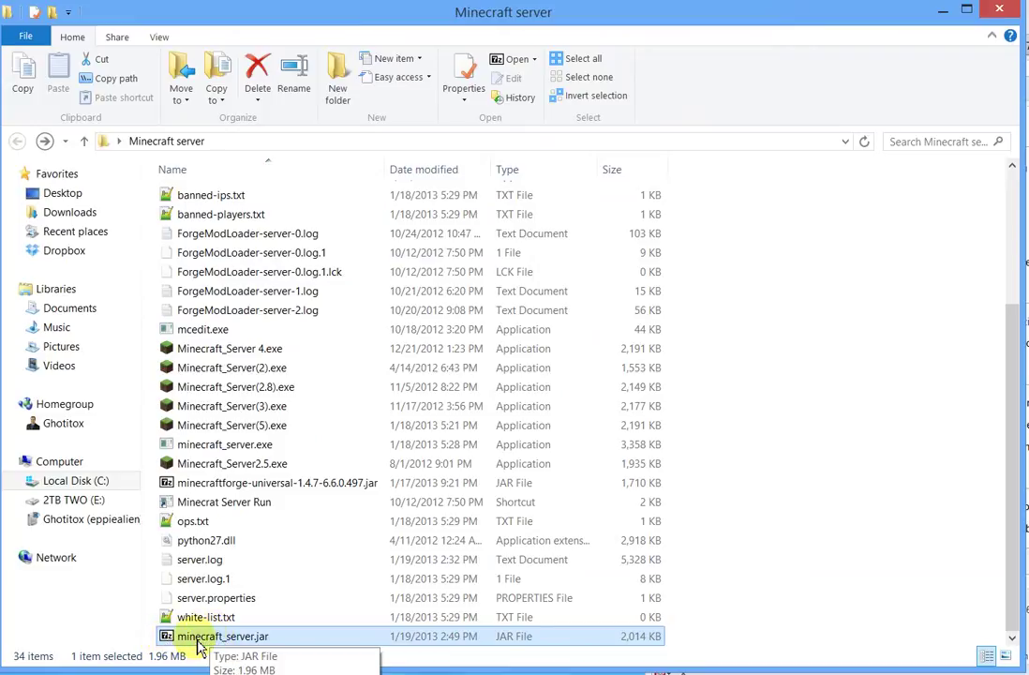
Open minecraft_server.jar and minecraftforge-universal-1.4.7-6.6.0.497.jar in 7-Zip, arranging both windows
double_click(198, 636)
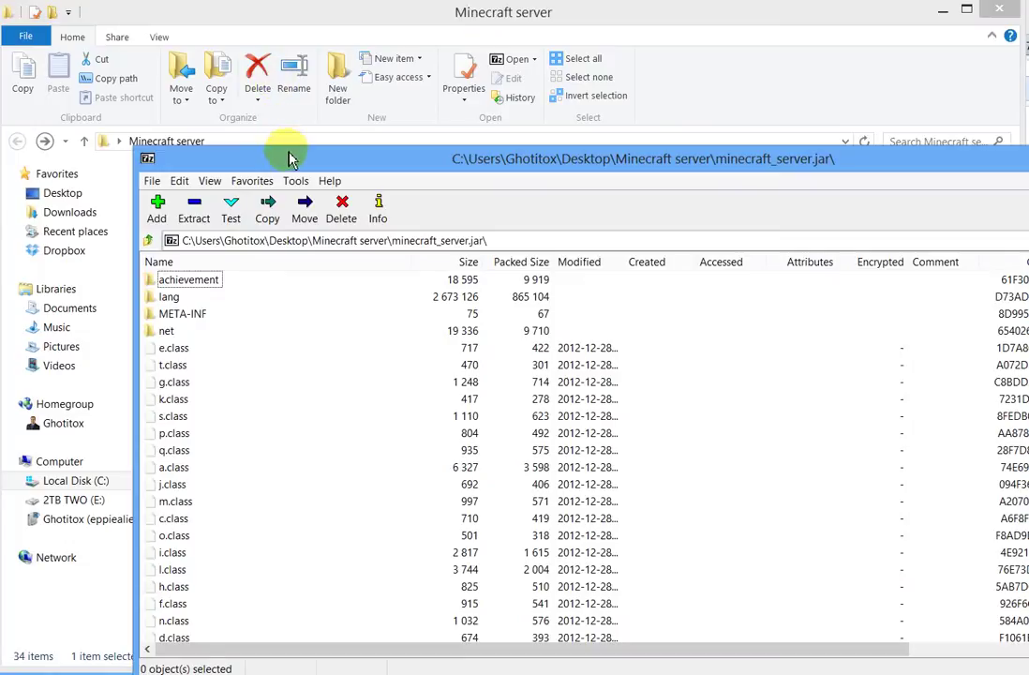
drag(290, 161, 265, 31)
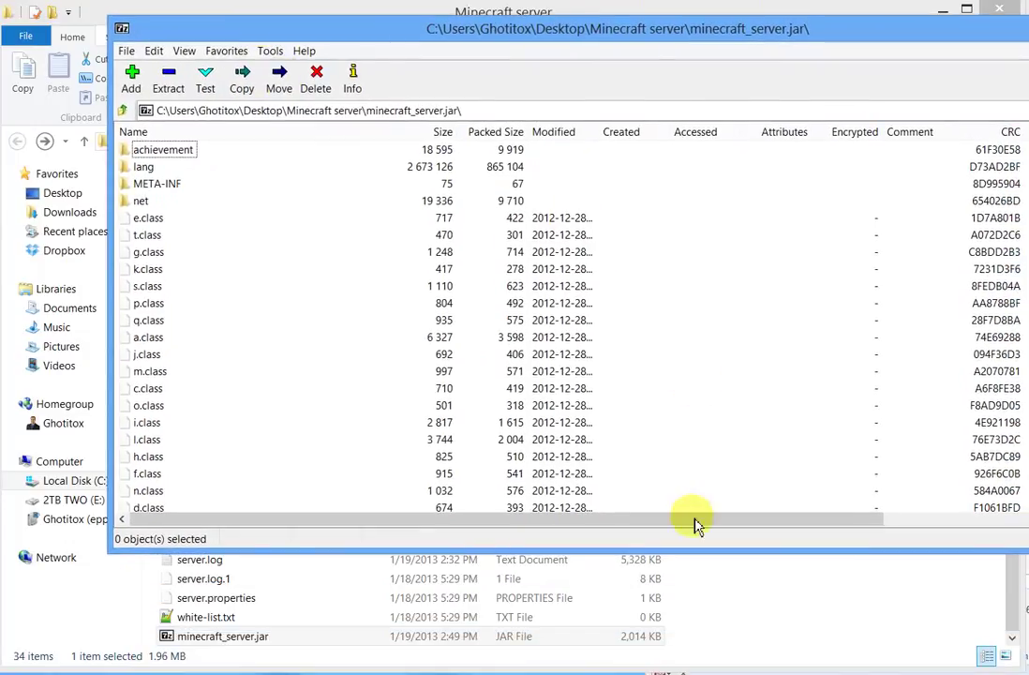
click(689, 563)
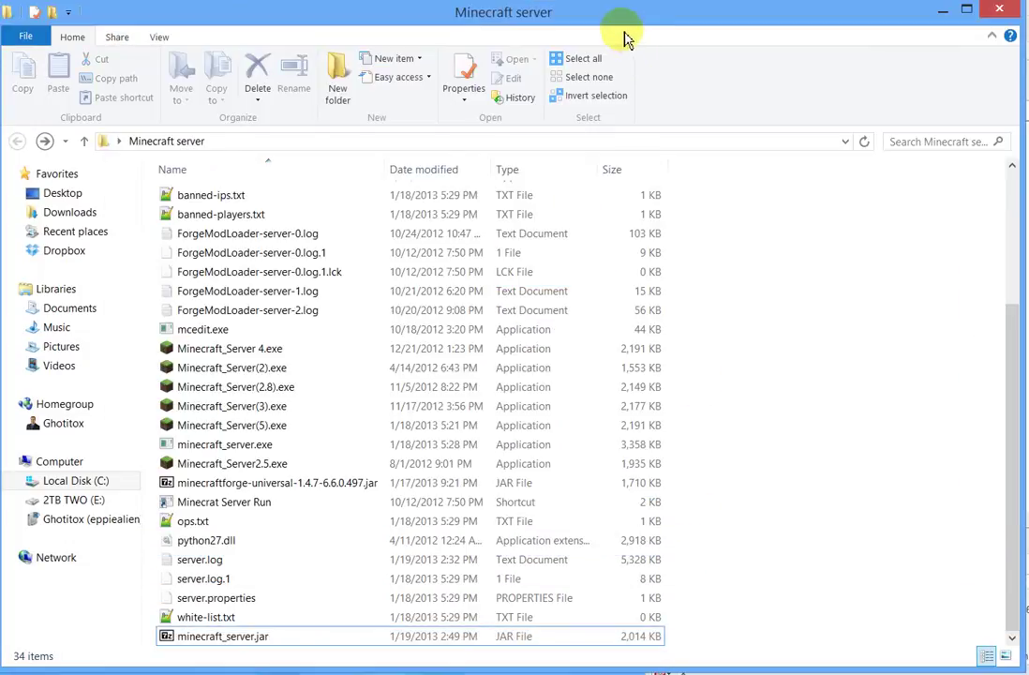
drag(624, 35, 630, 238)
click(586, 36)
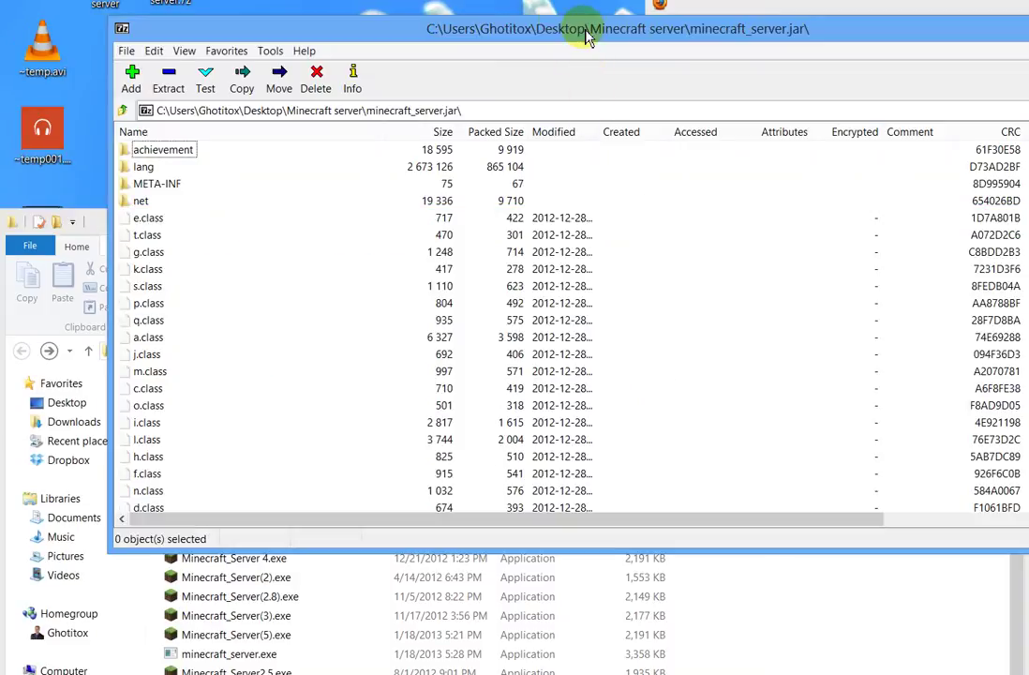
drag(586, 35, 1028, 46)
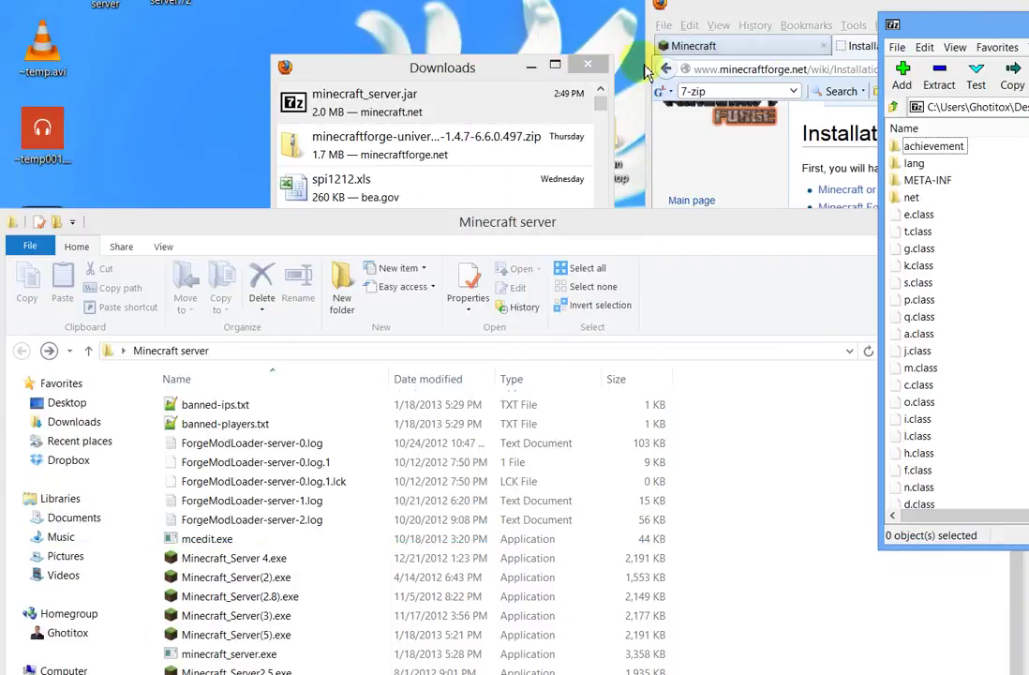
drag(459, 112, 357, 615)
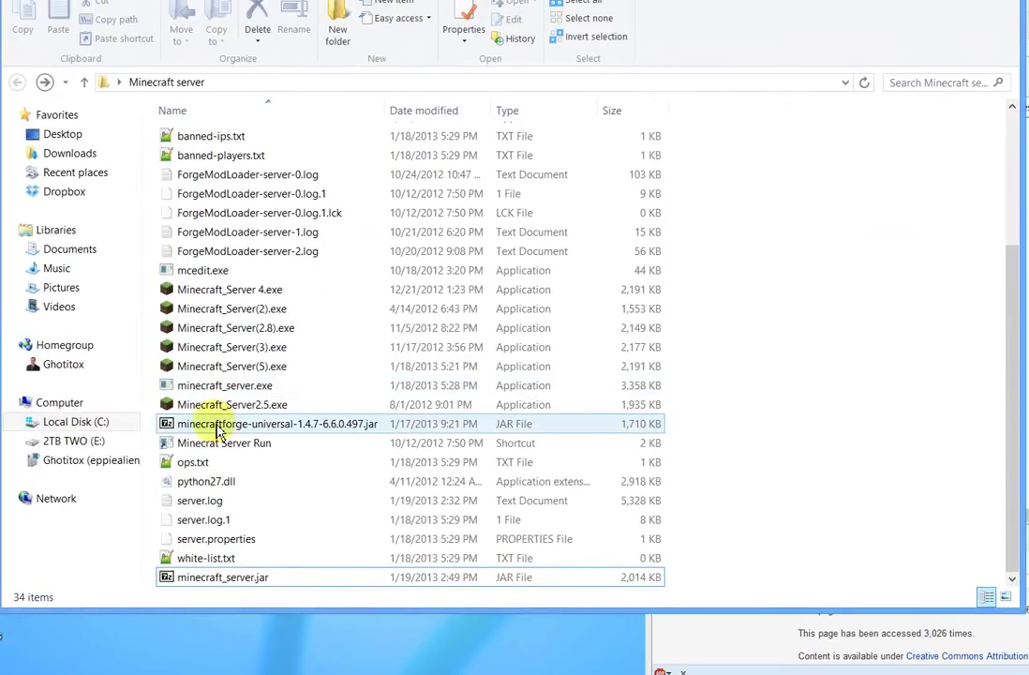
double_click(215, 427)
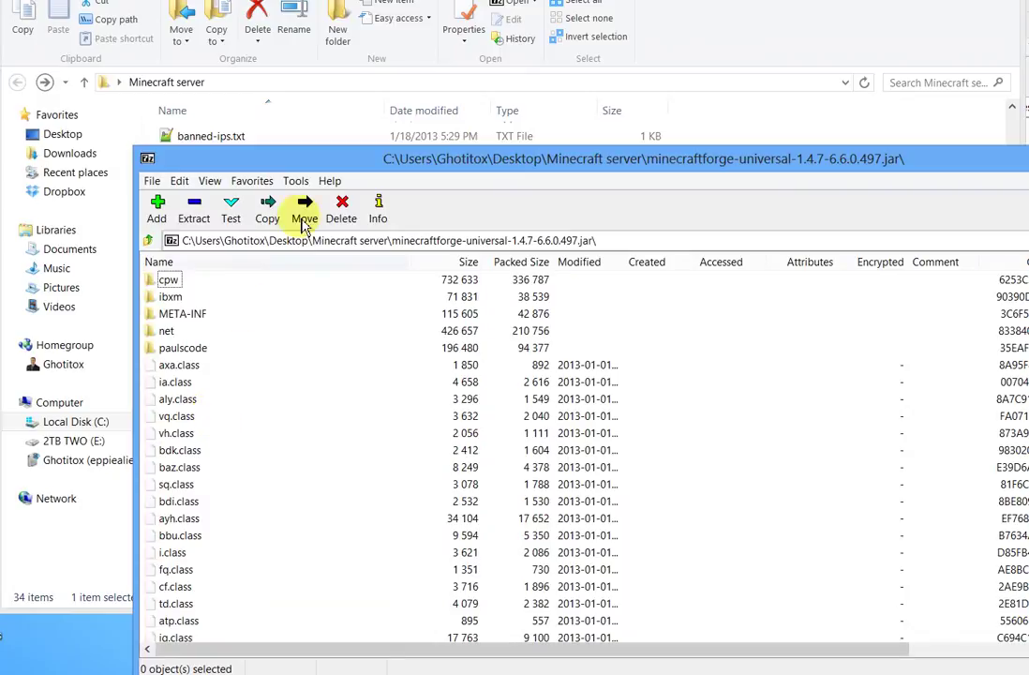
drag(323, 163, 234, 76)
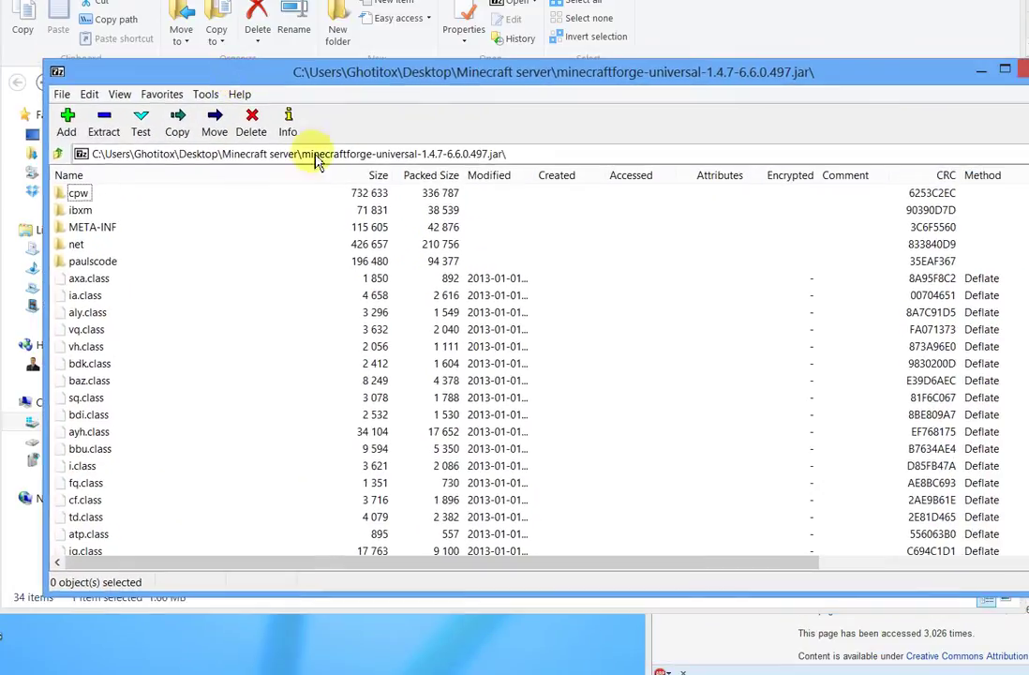
Select all Forge jar entries and drag them into minecraft_server.jar, confirming the copy
click(80, 314)
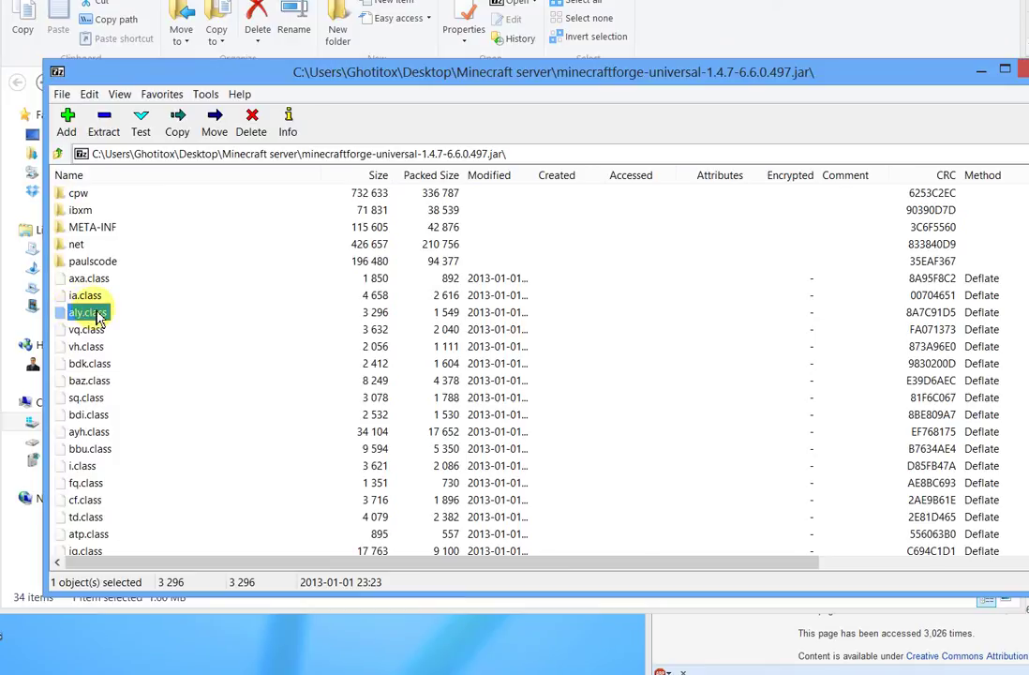
key(ctrl+a)
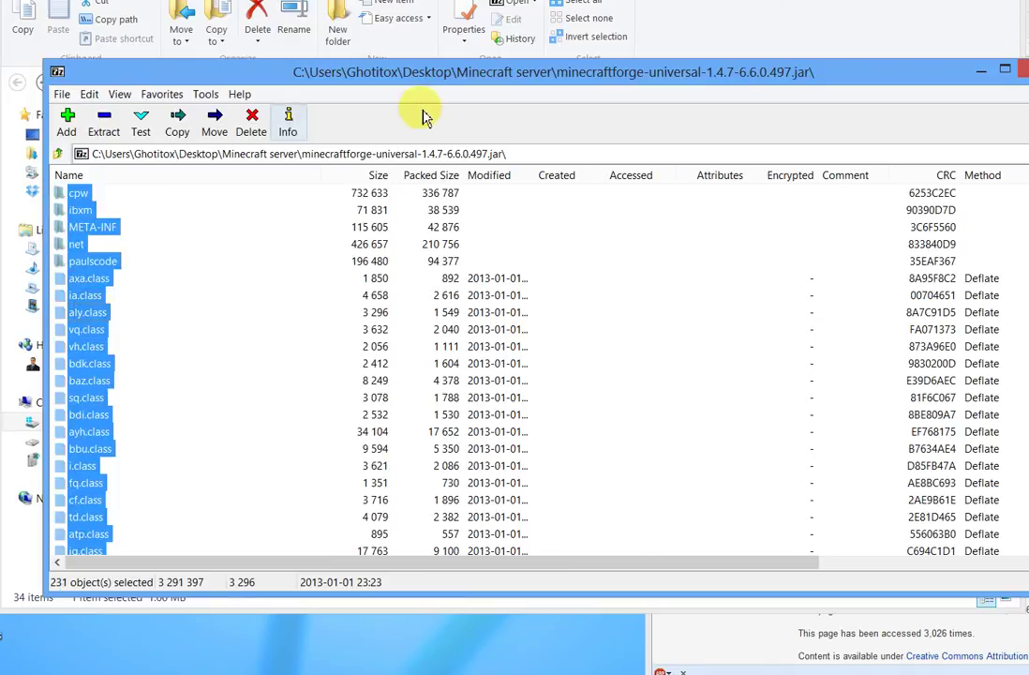
drag(1028, 11, 1028, 291)
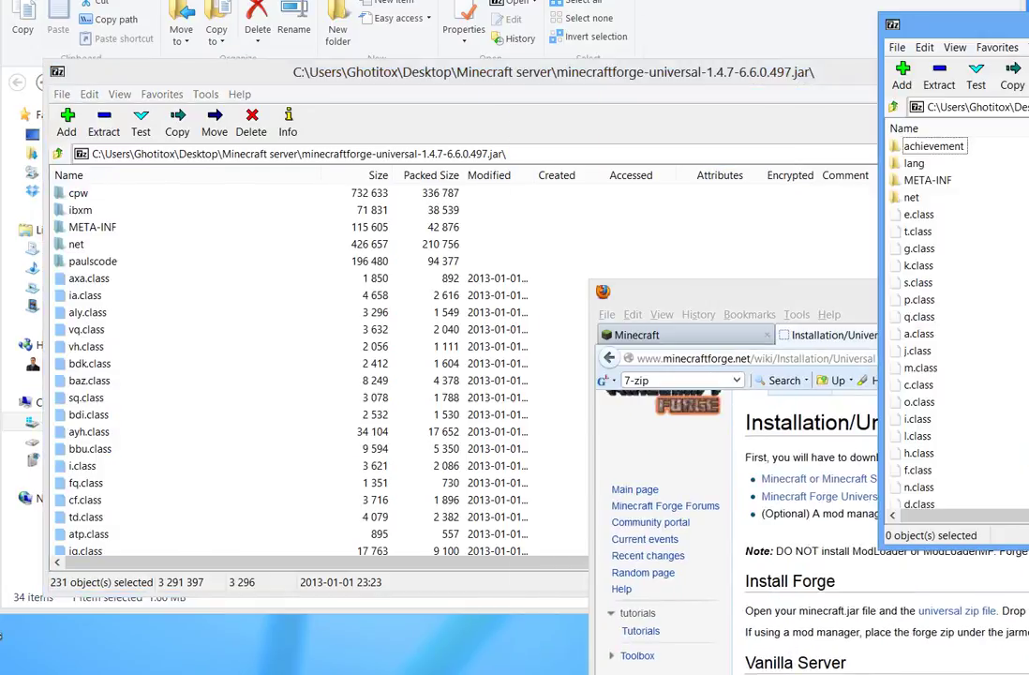
drag(1021, 26, 662, 51)
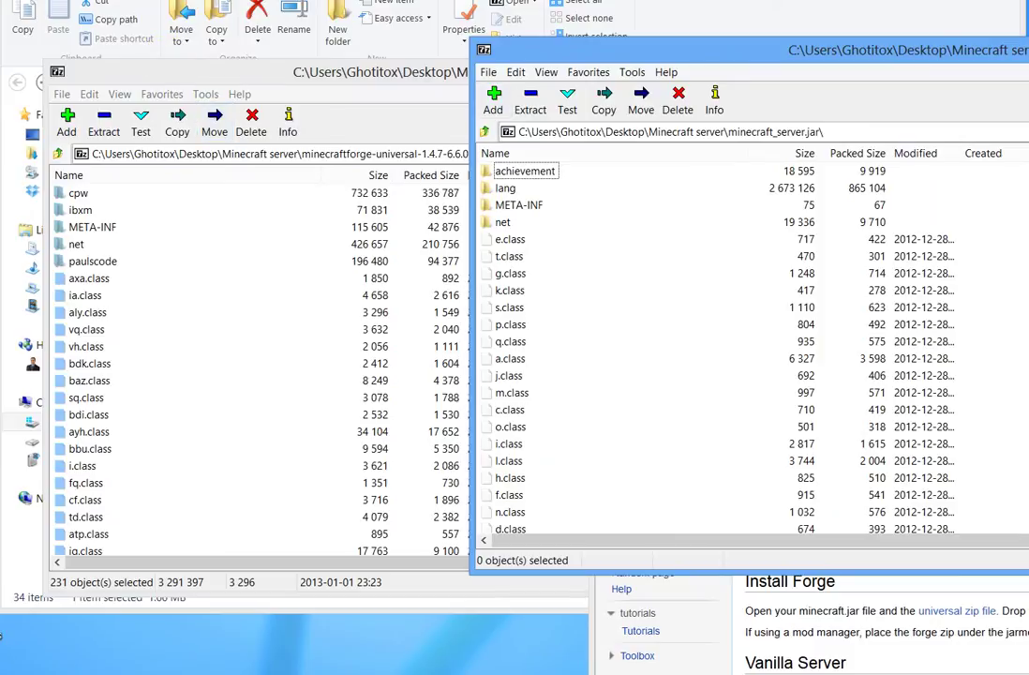
double_click(104, 69)
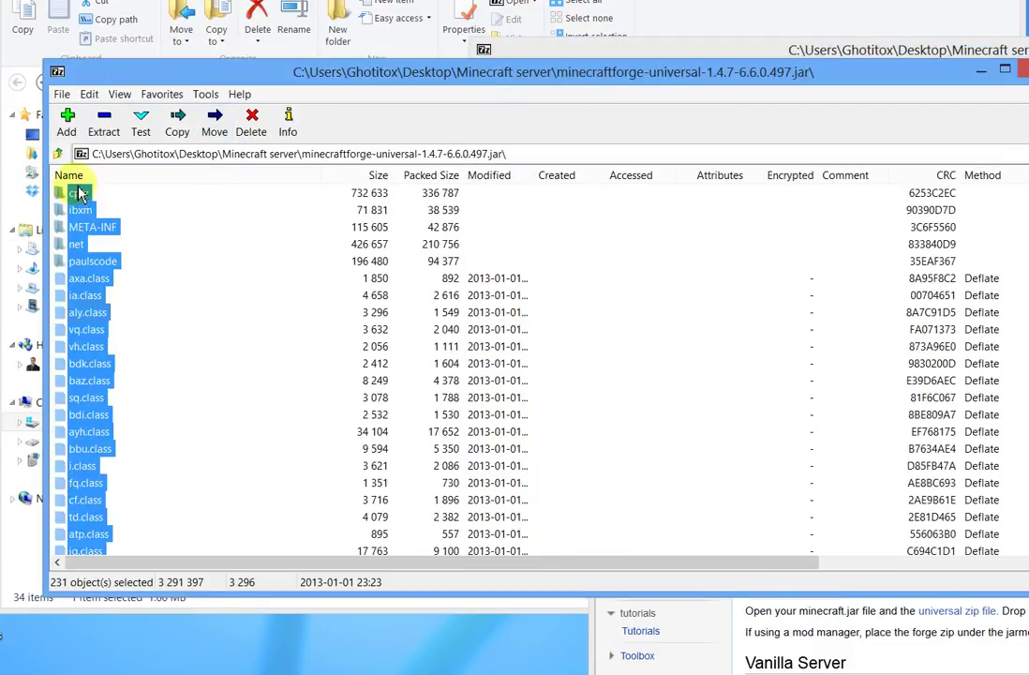
drag(80, 193, 1027, 403)
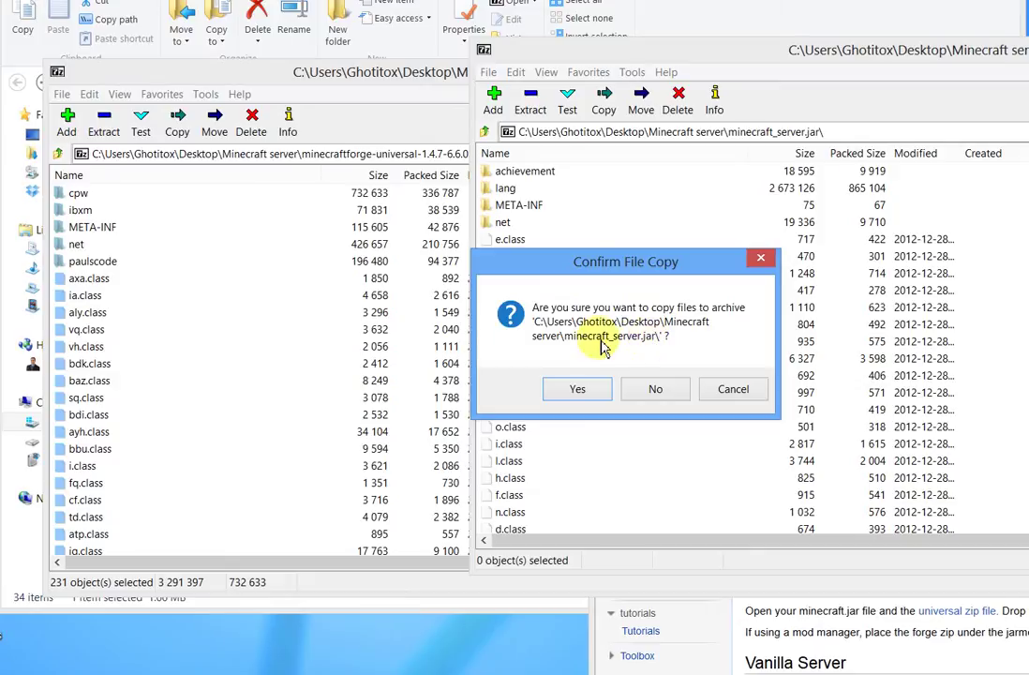
click(578, 389)
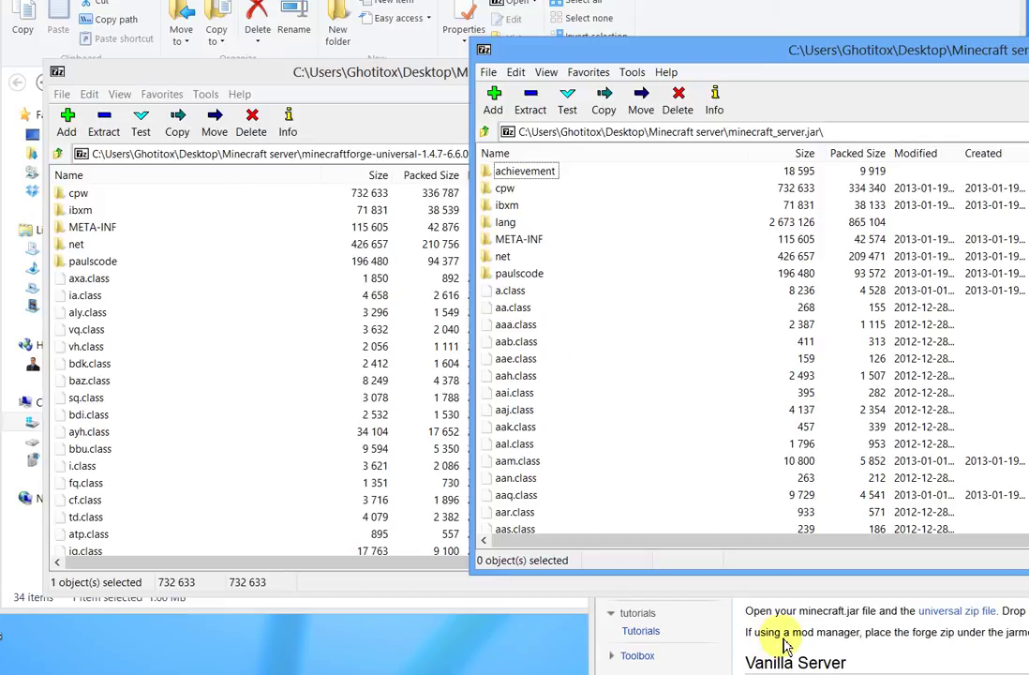
click(653, 629)
Bring minecraft_server.jar's 7-Zip window forward and open its META-INF folder (FORGE.DSA, FORGE.SF, MANIFEST.MF)
drag(806, 305, 295, 16)
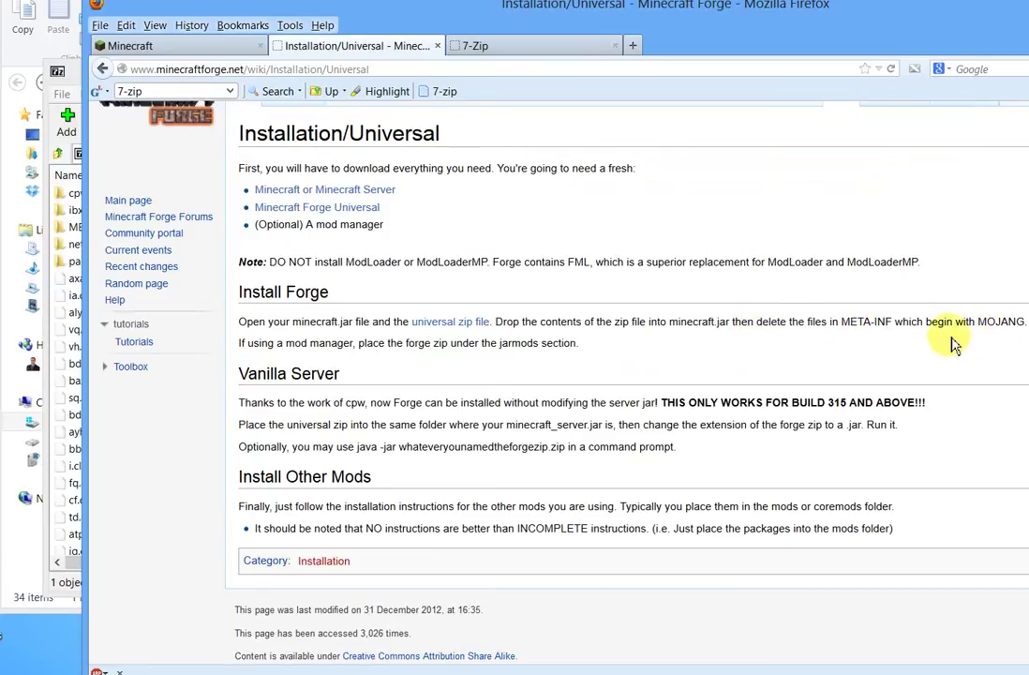
key(alt+Tab)
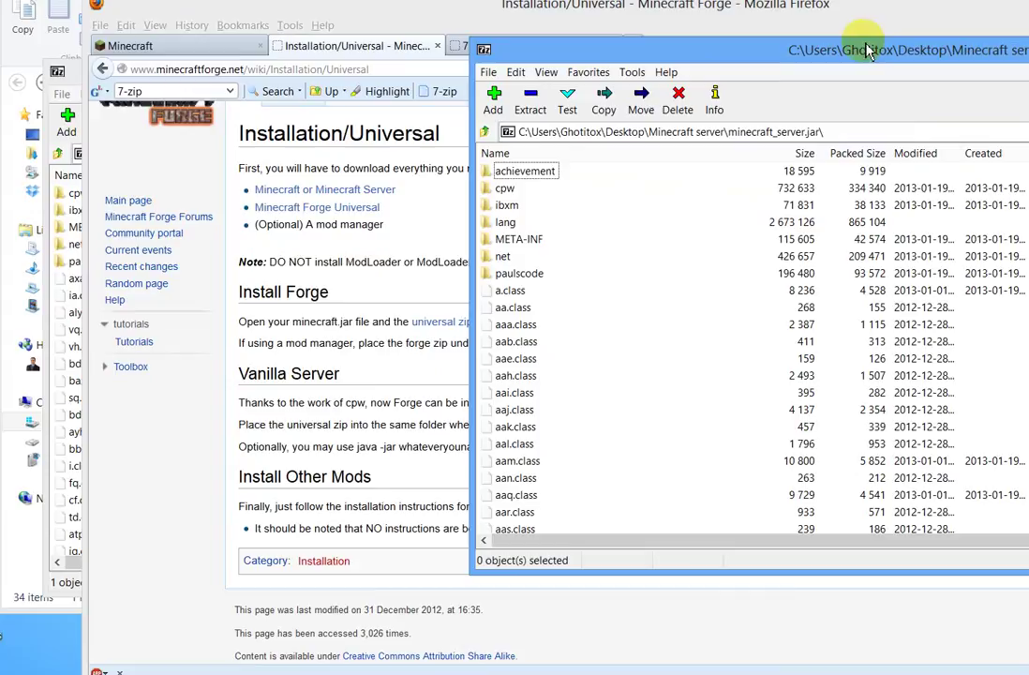
drag(871, 57, 387, 22)
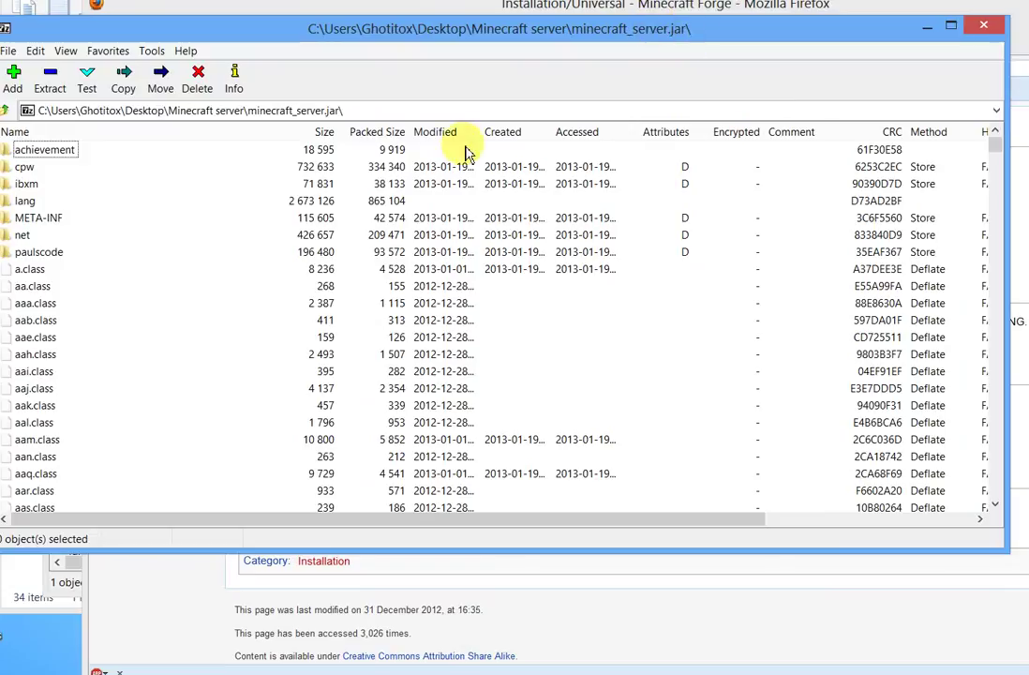
double_click(46, 220)
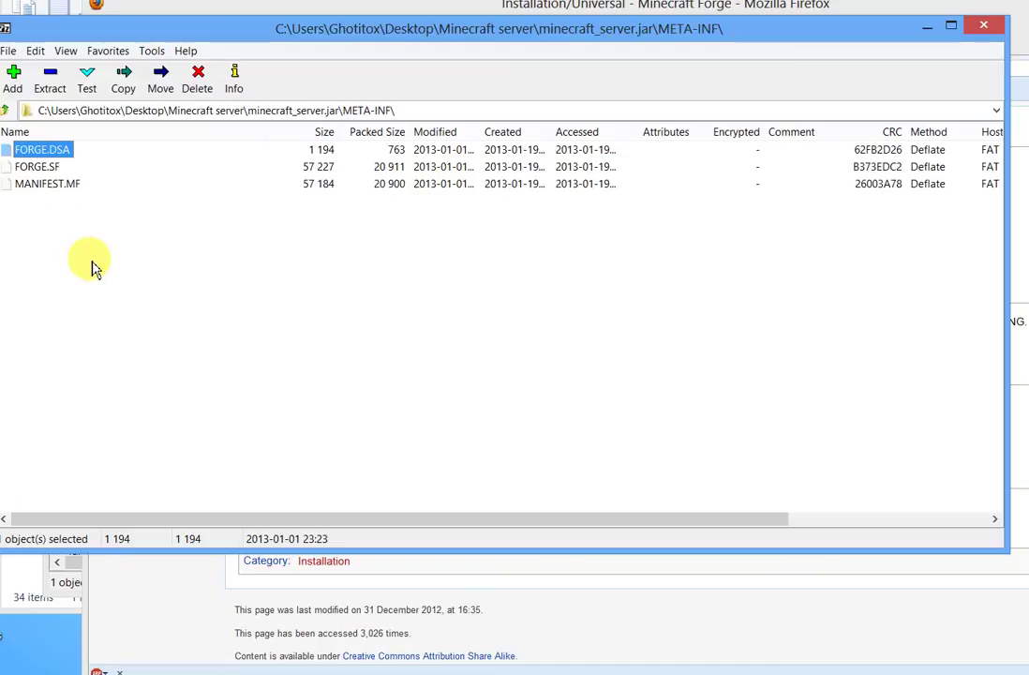
drag(144, 34, 212, 168)
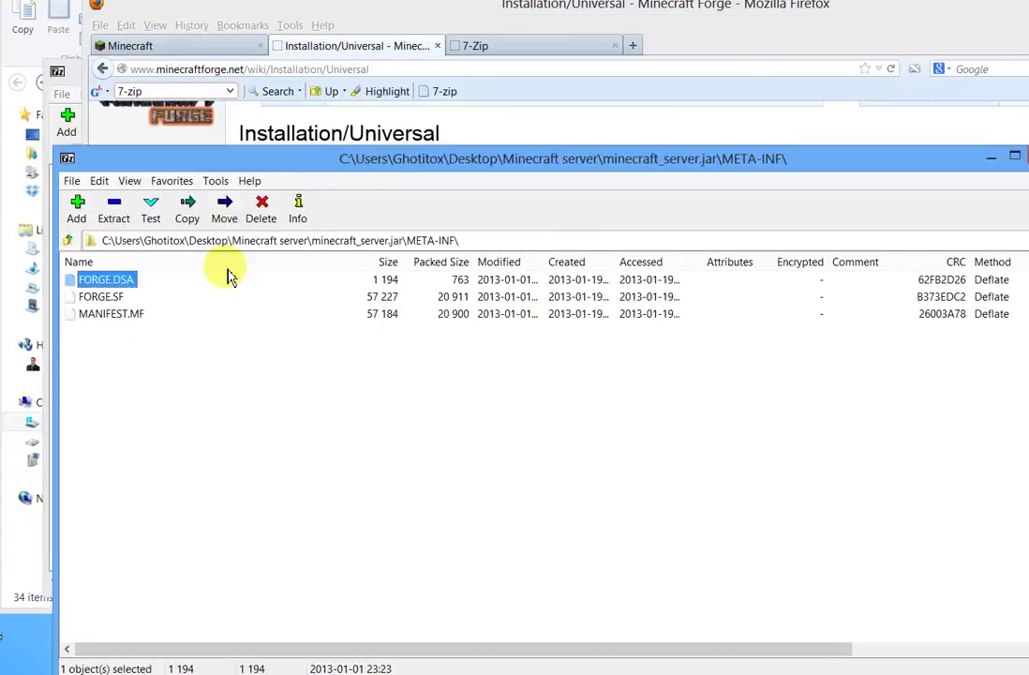
drag(230, 275, 214, 73)
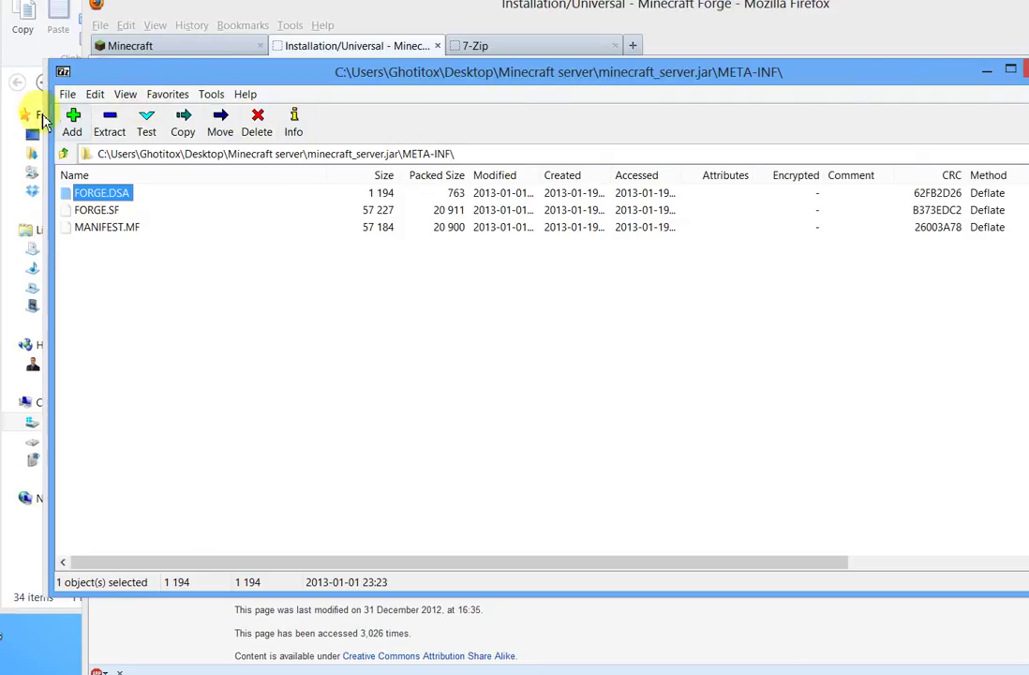
Exit the META-INF archive window through 7-Zip's File menu
click(69, 96)
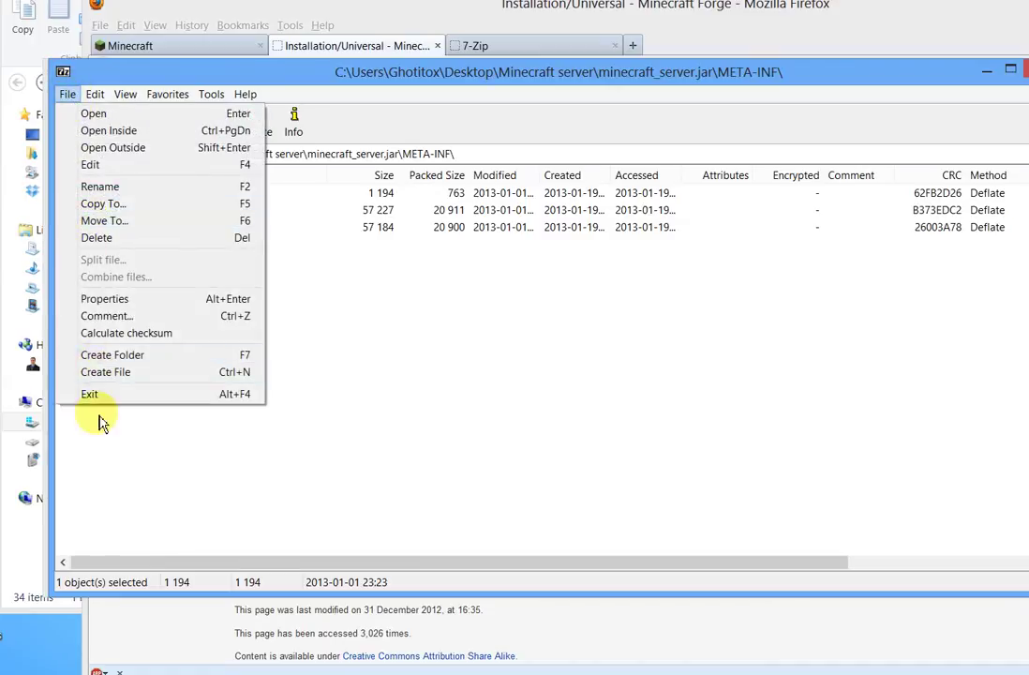
mouse_move(84, 91)
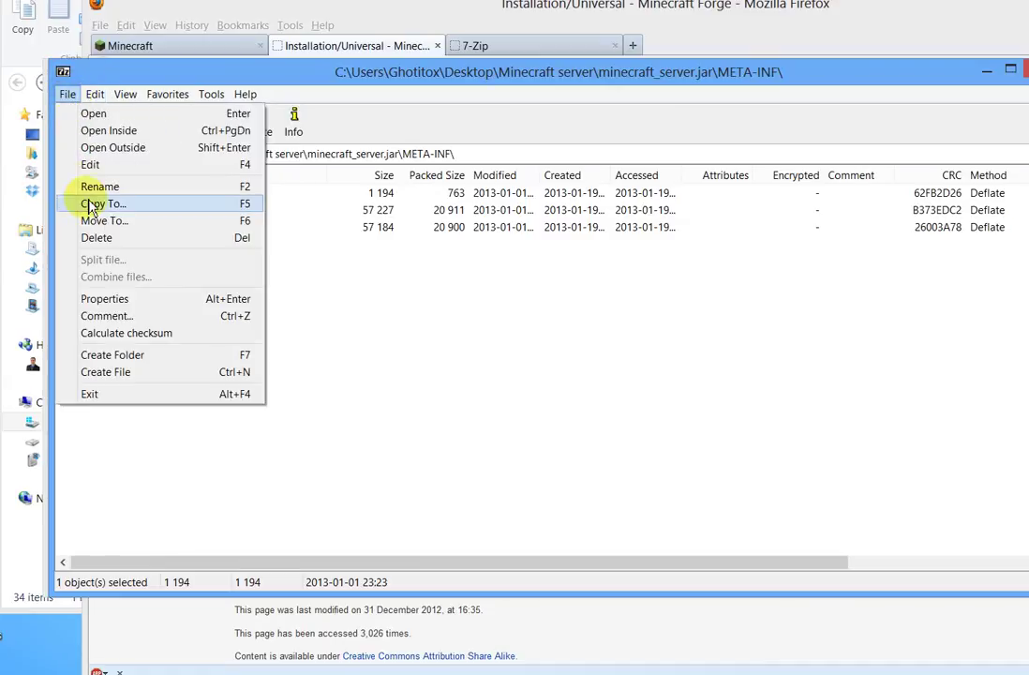
click(111, 397)
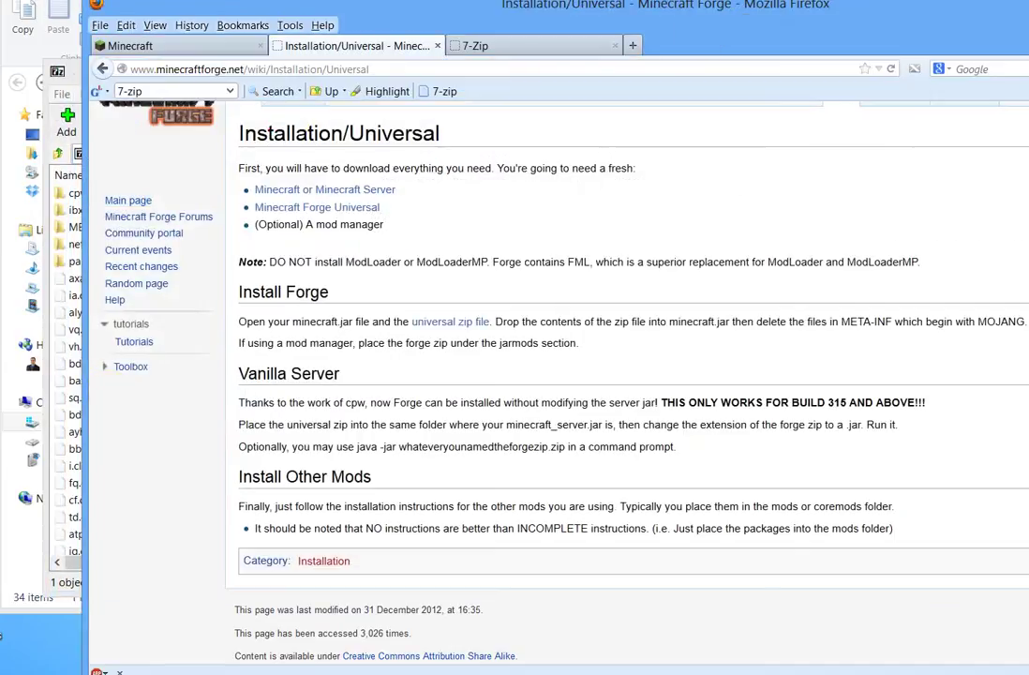
Dismiss Firefox, close the Forge jar 7-Zip window, and select minecraft_server.jar without renaming it
key(alt+F4)
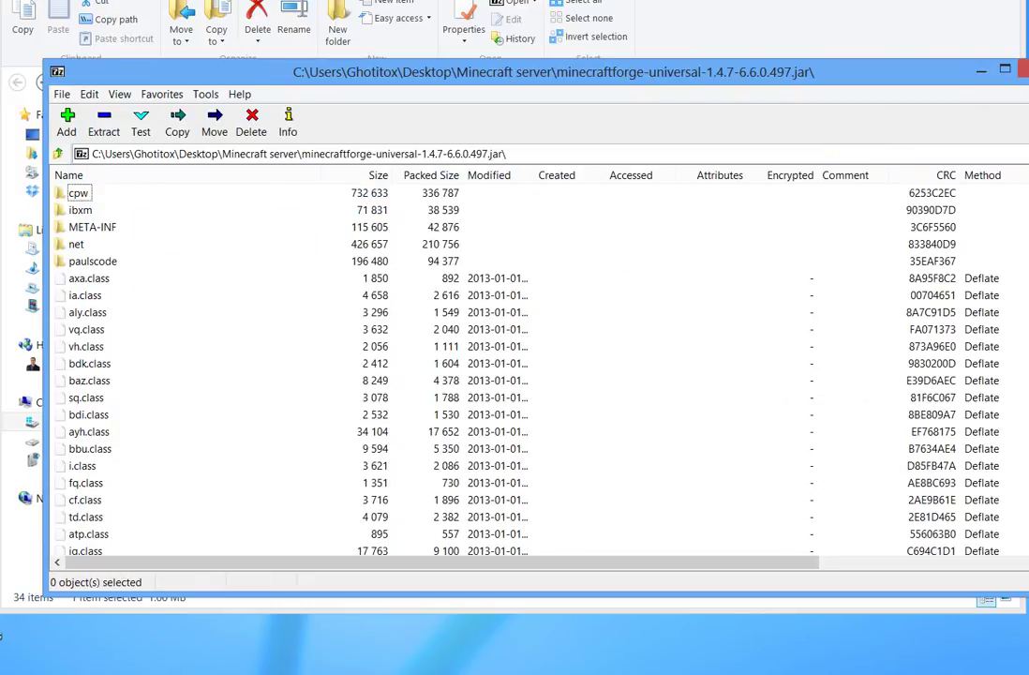
key(alt+F4)
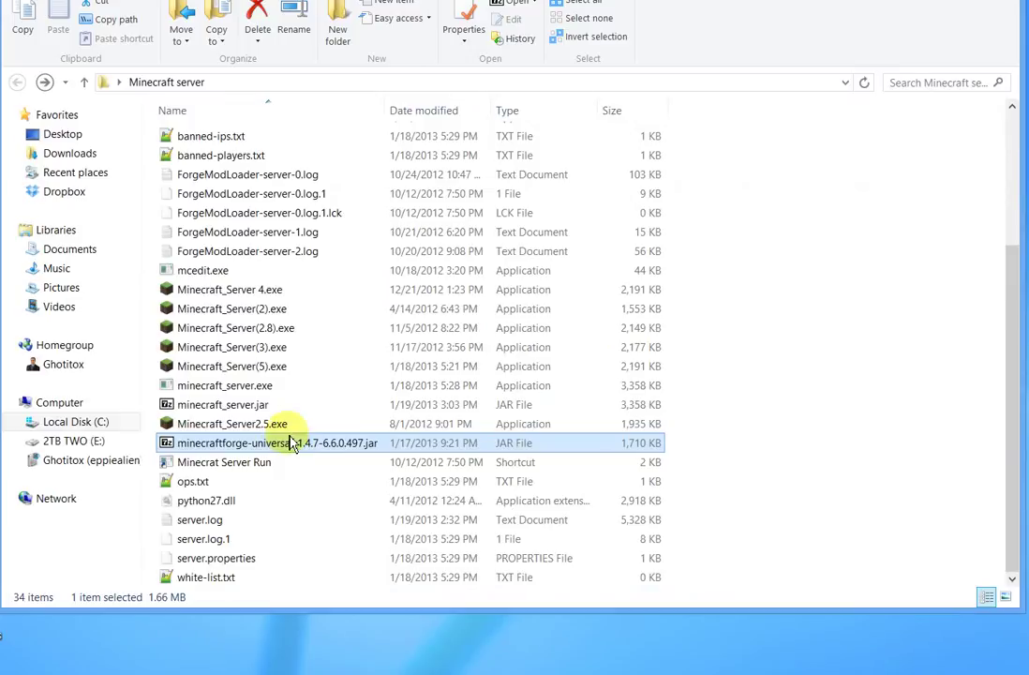
click(224, 406)
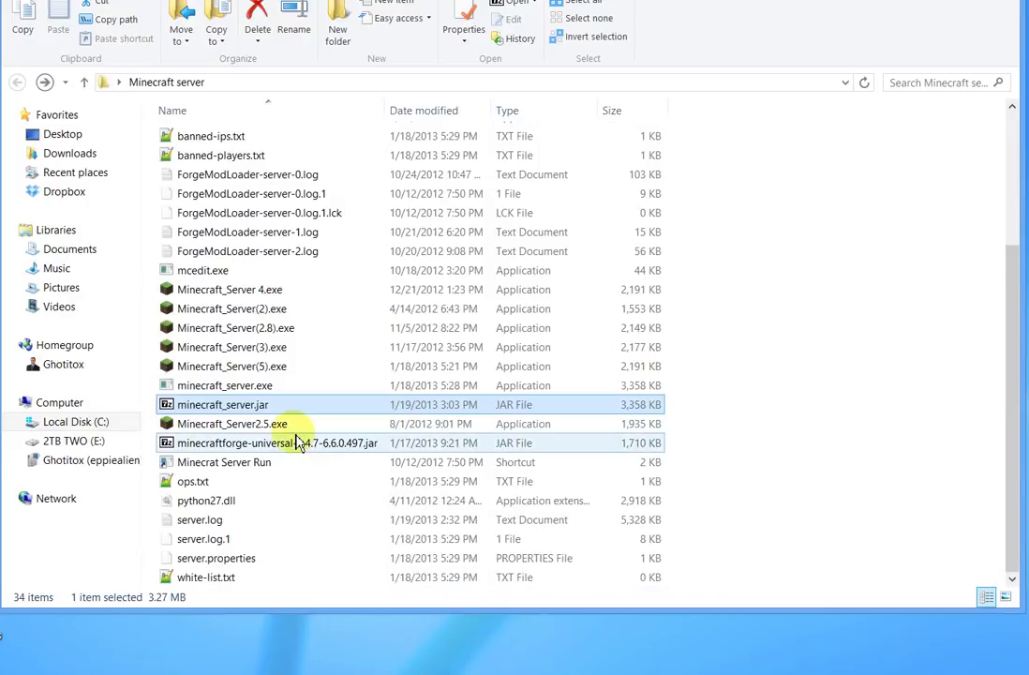
click(206, 407)
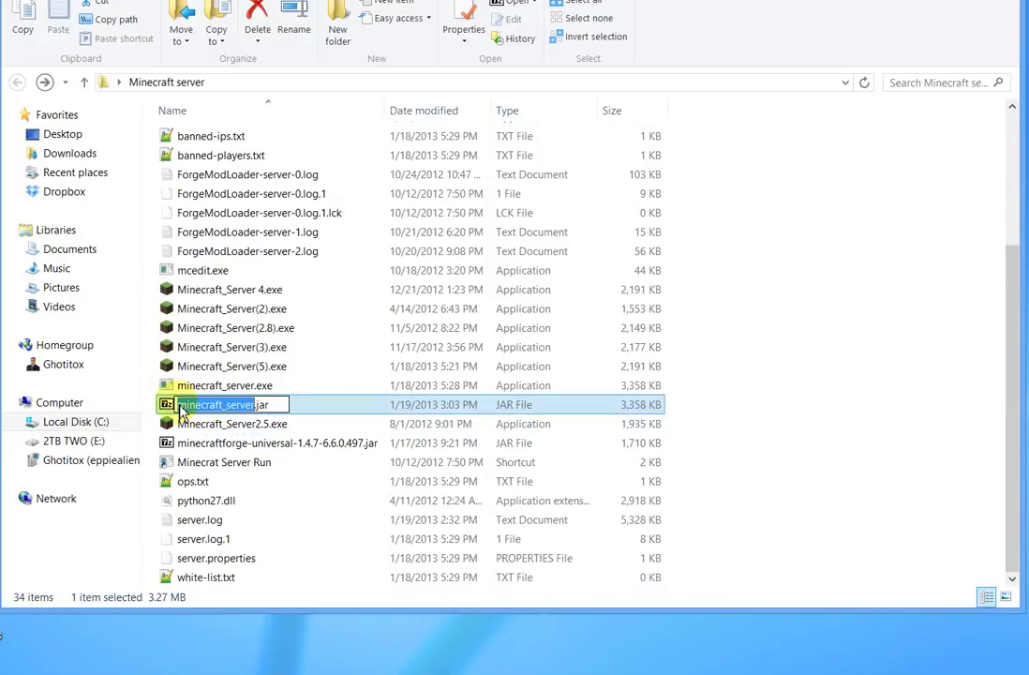
click(267, 462)
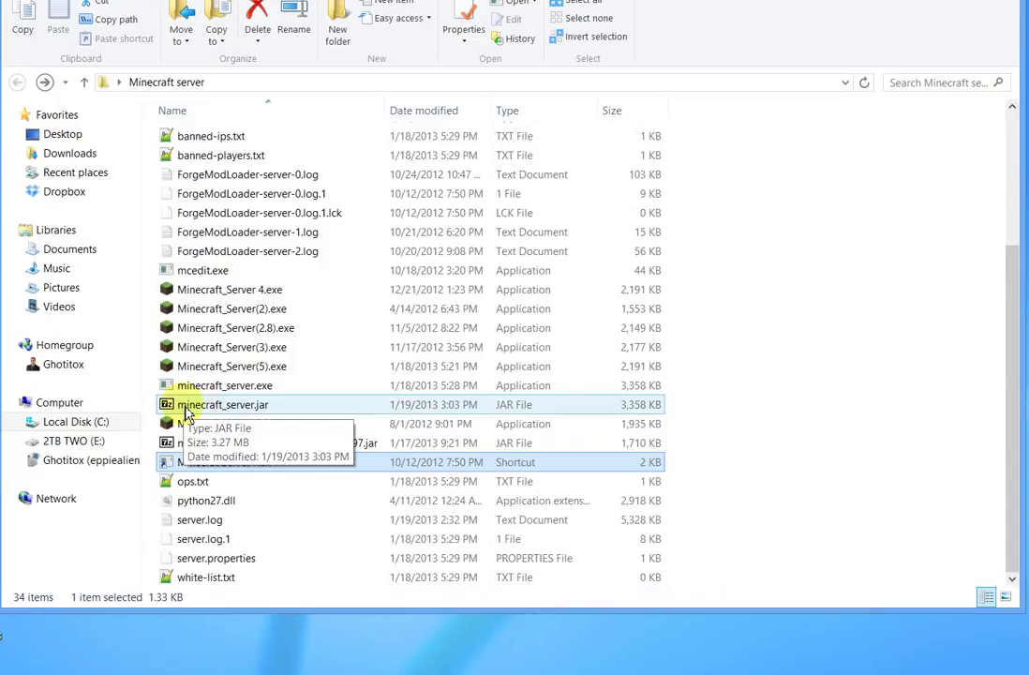
mouse_move(318, 673)
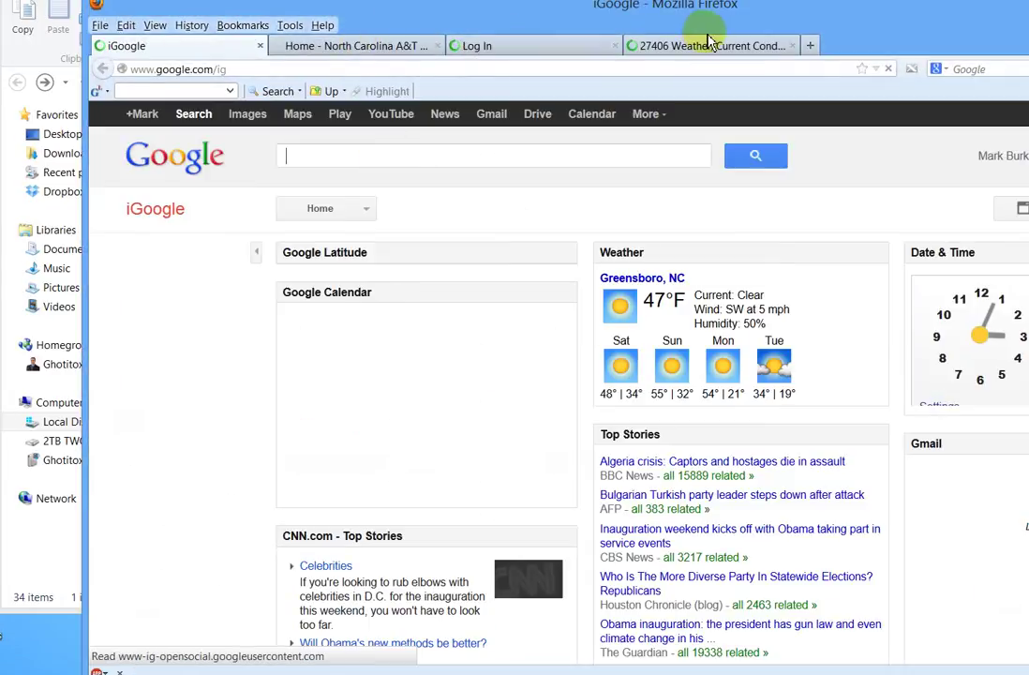
Highlight the 'java -Xmx1024M -Xms1024M -jar minecraft_server.jar nogui' command, then move Firefox aside
mouse_move(693, 13)
mouse_down()
mouse_move(684, 294)
mouse_move(683, 3)
mouse_up()
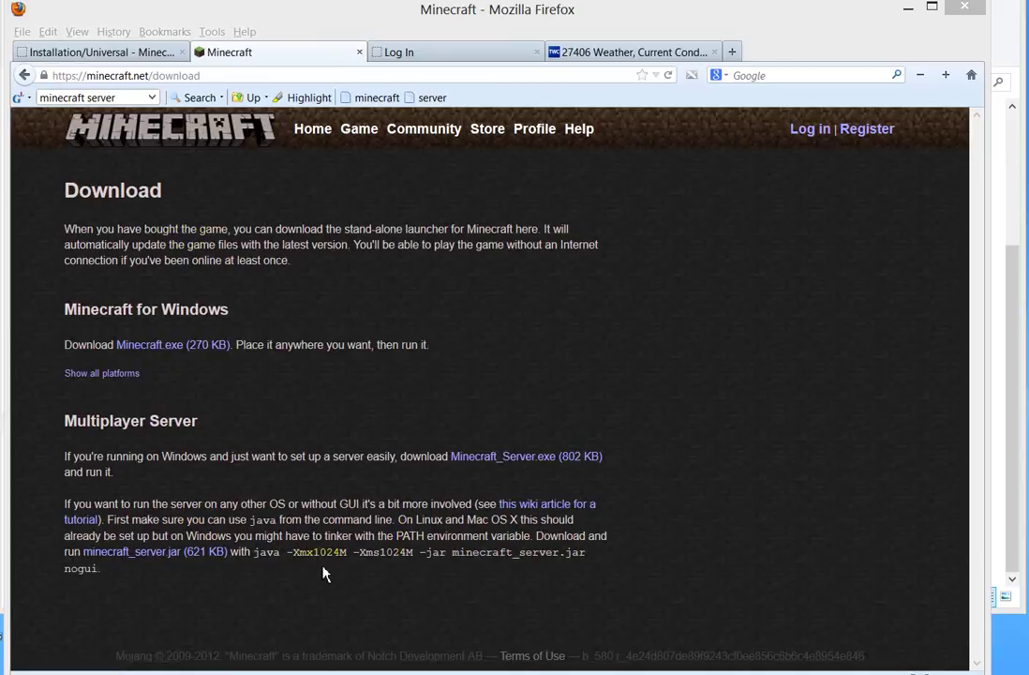
drag(284, 563, 513, 566)
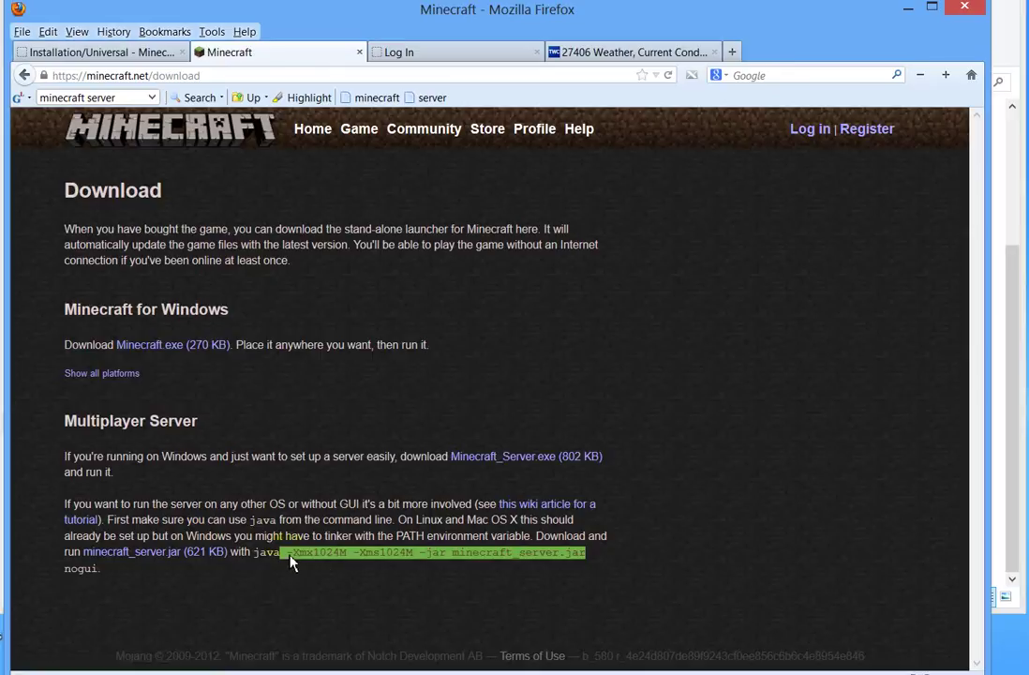
click(483, 557)
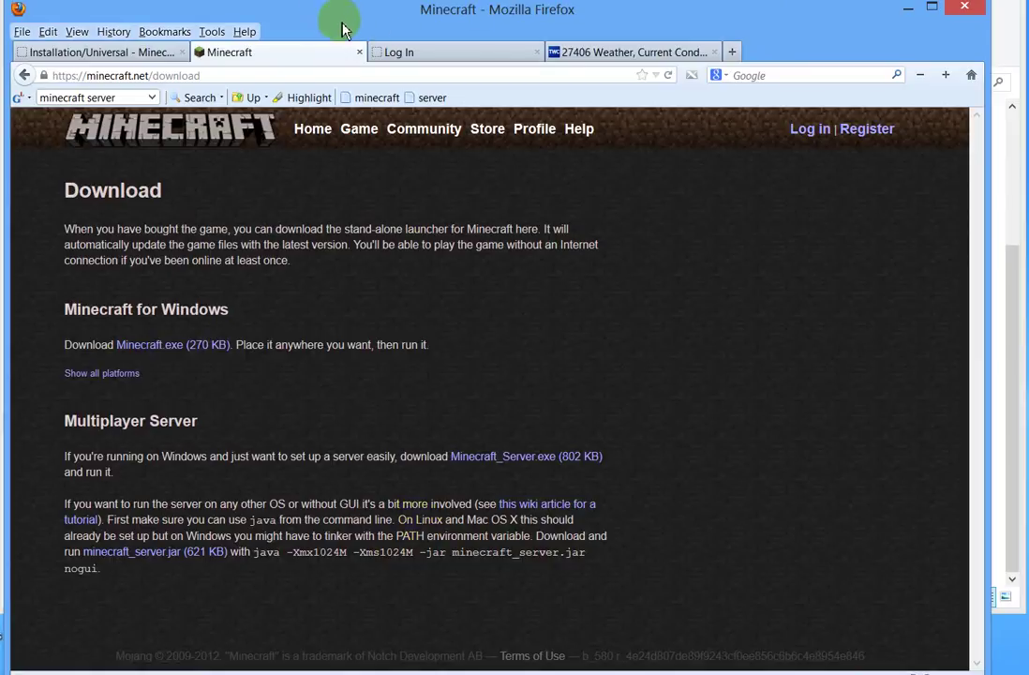
drag(312, 17, 1028, 103)
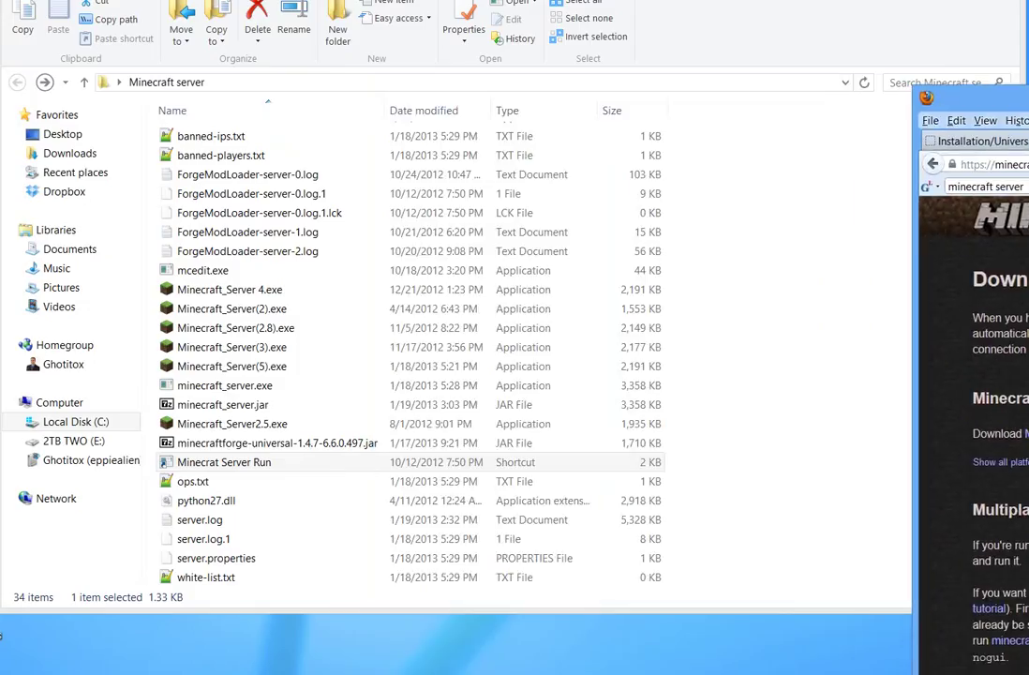
Maximize the Minecraft server folder, select the Forge universal jar, then slide the window right
drag(533, 0, 531, 29)
click(220, 505)
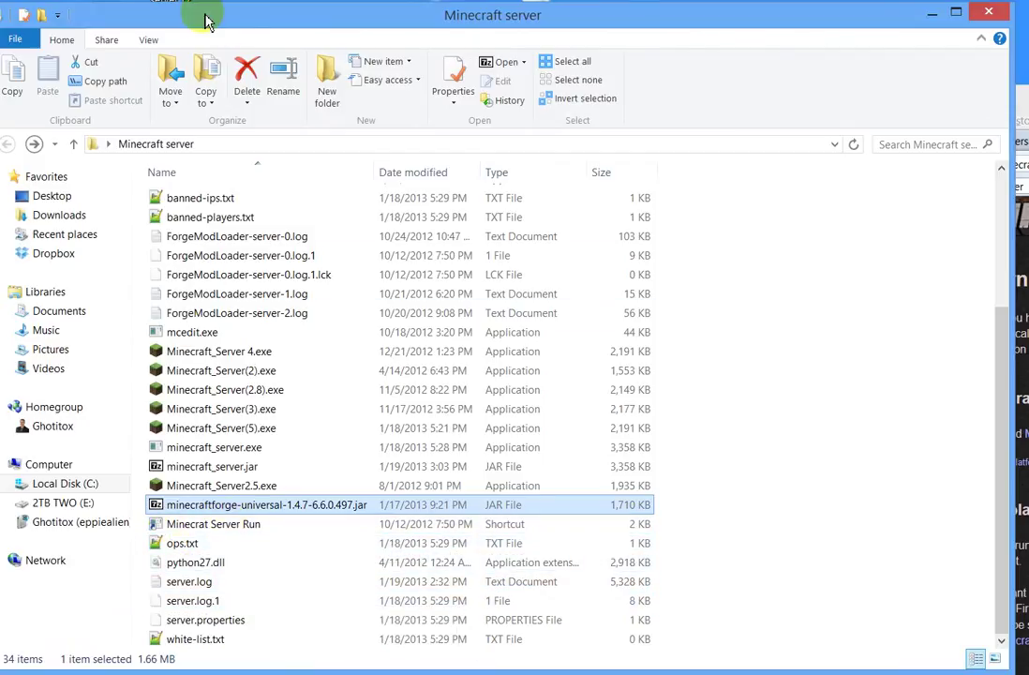
drag(178, 14, 412, 3)
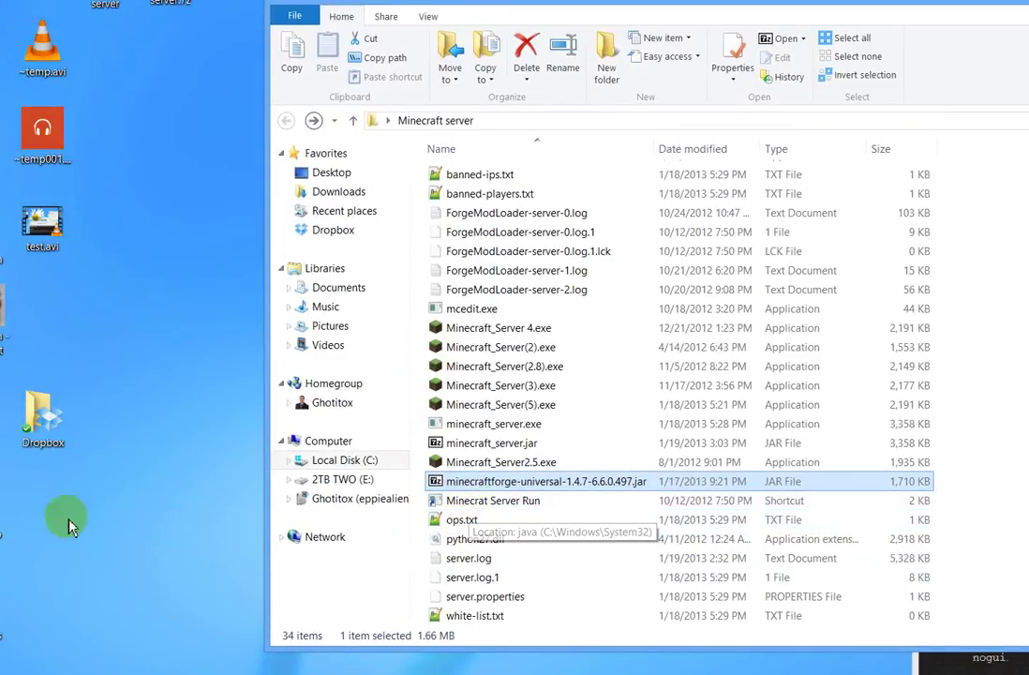
Start a new desktop shortcut via New > Shortcut and move the wizard to the left
right_click(154, 331)
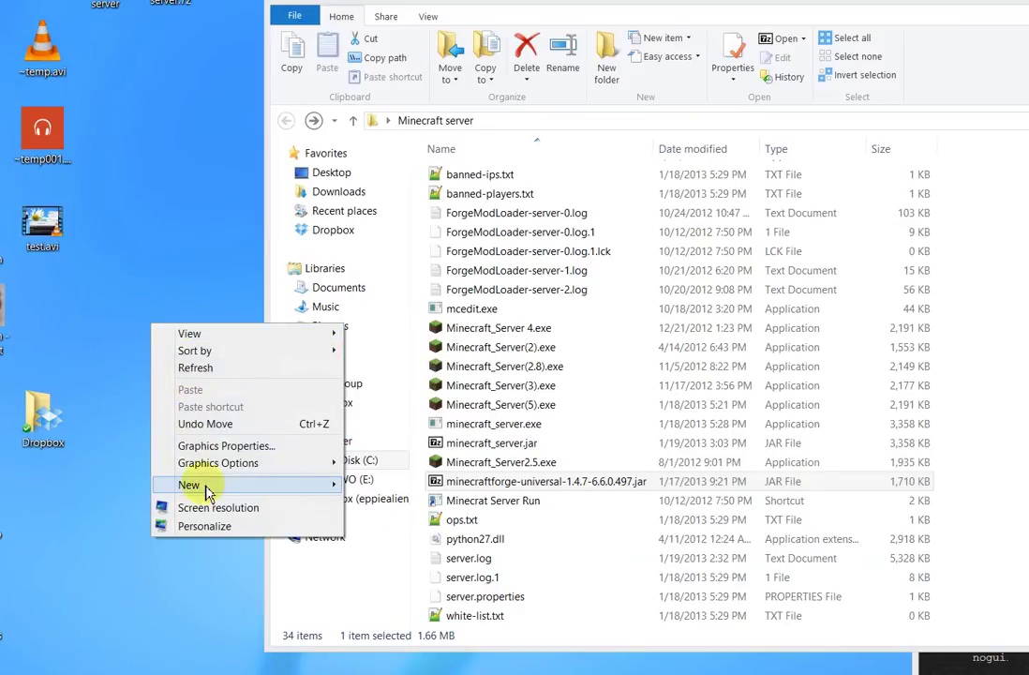
mouse_move(202, 484)
click(408, 296)
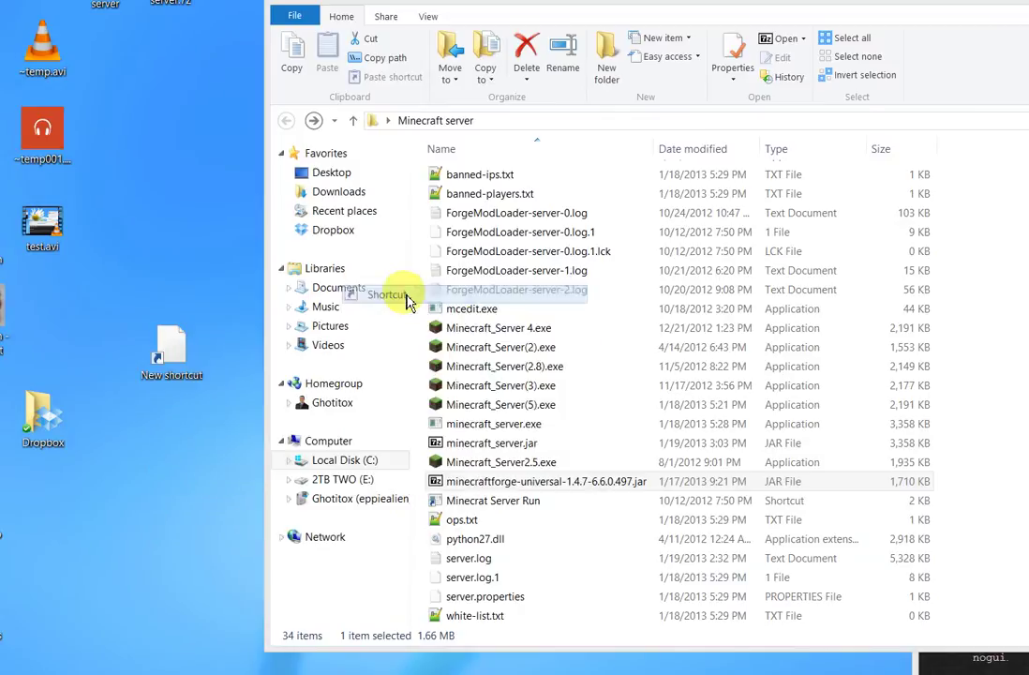
drag(471, 126, 229, 149)
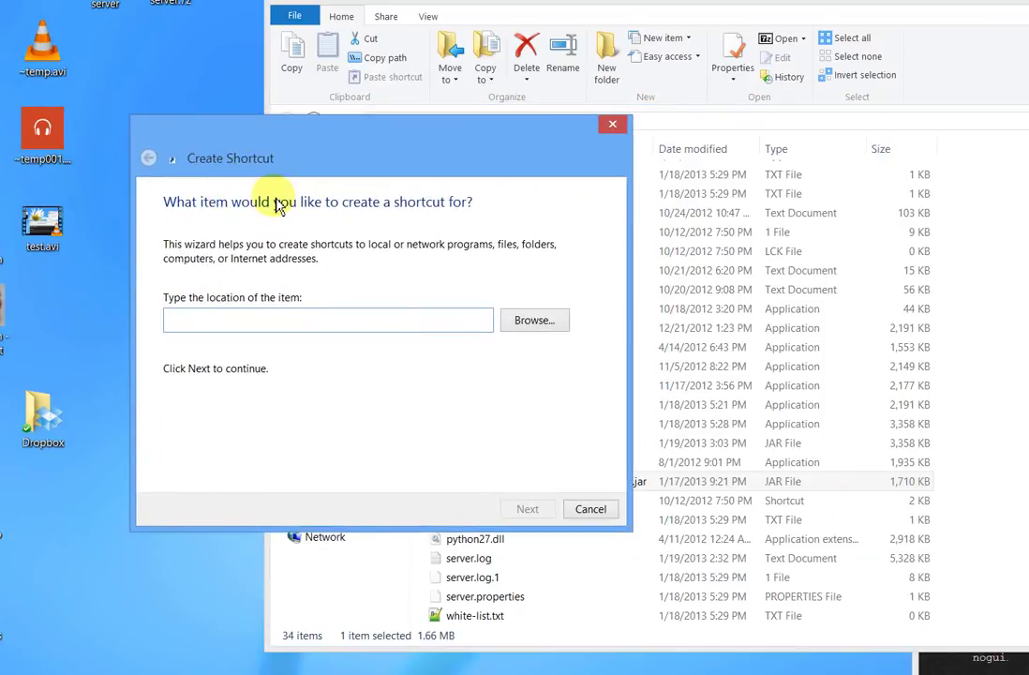
Open Browse for the shortcut's target and select Computer in the folder tree
click(372, 326)
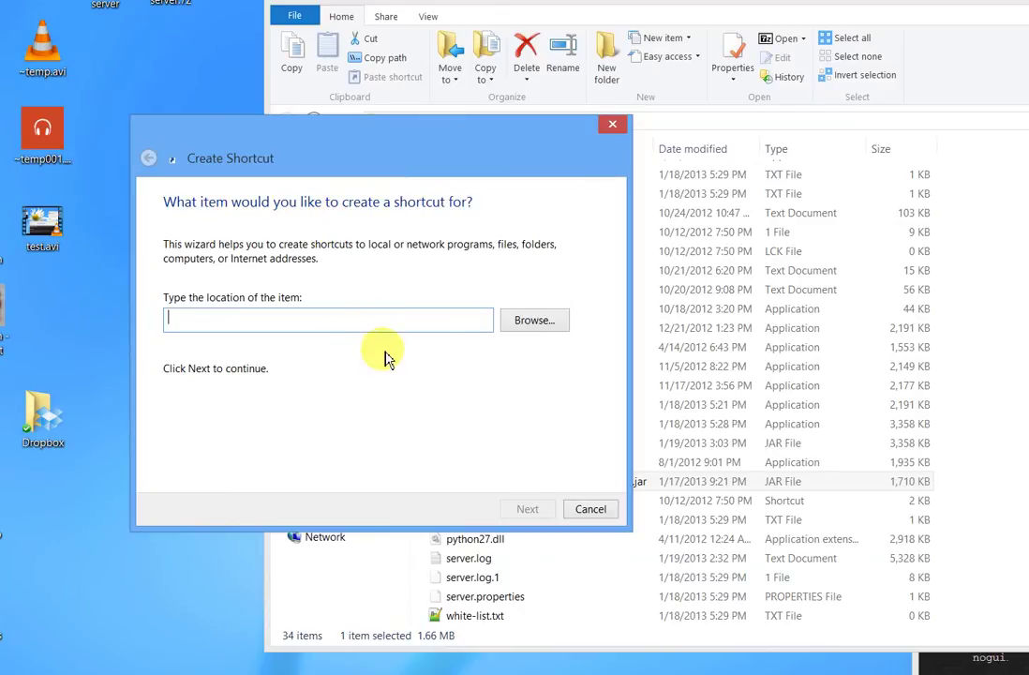
click(521, 336)
click(538, 330)
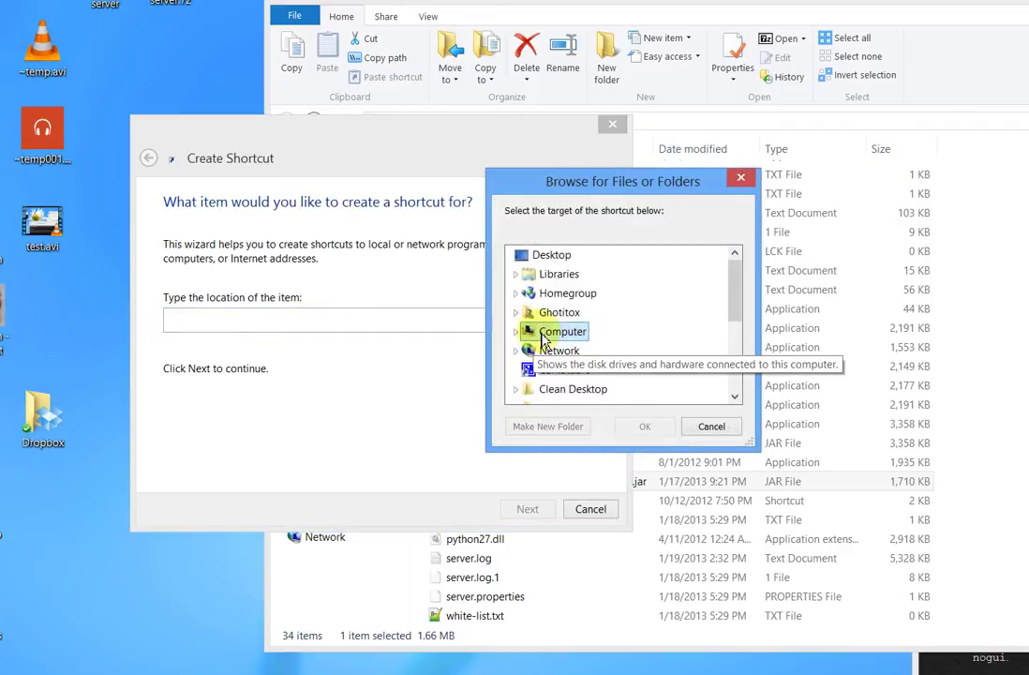
Expand Computer, Local Disk (C:) and Program Files (x86), then reposition the browse dialog
double_click(562, 332)
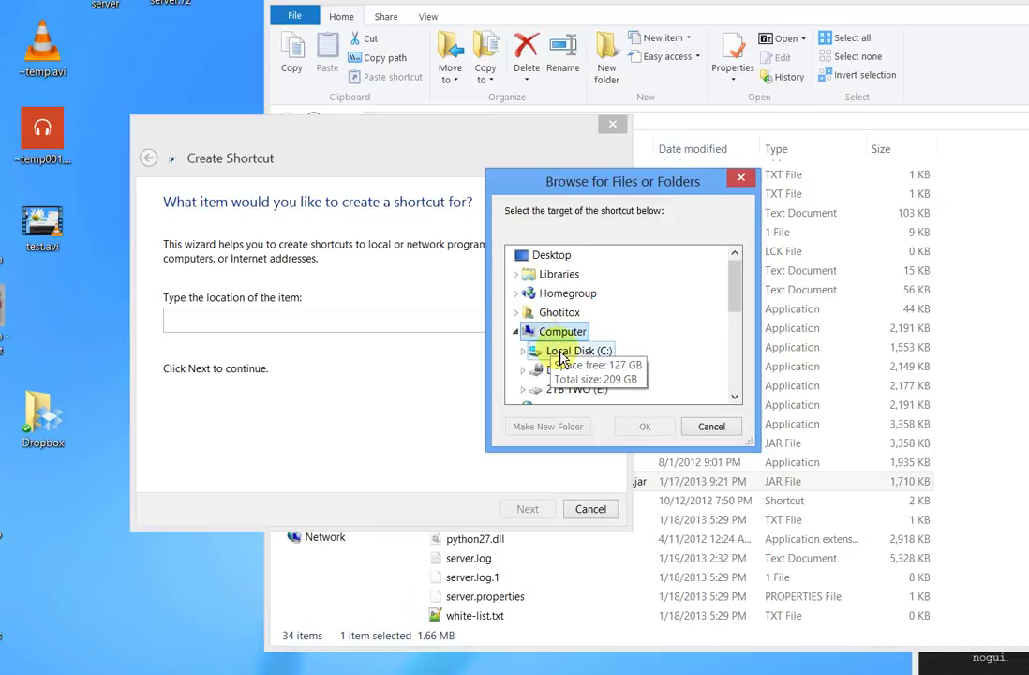
double_click(567, 353)
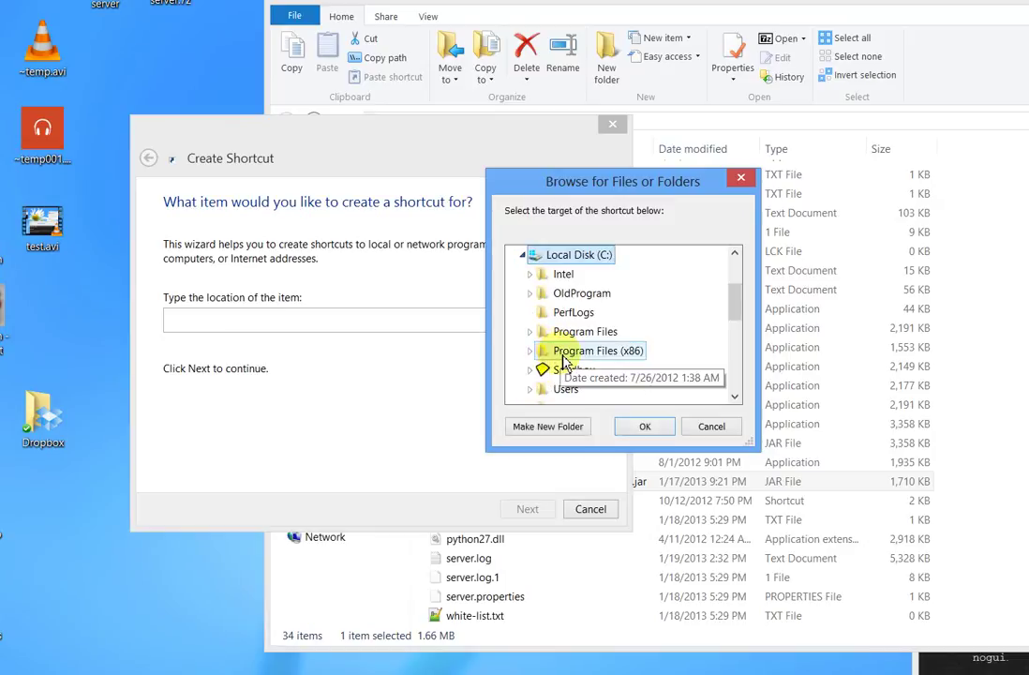
double_click(565, 353)
scroll(568, 360, down, 5)
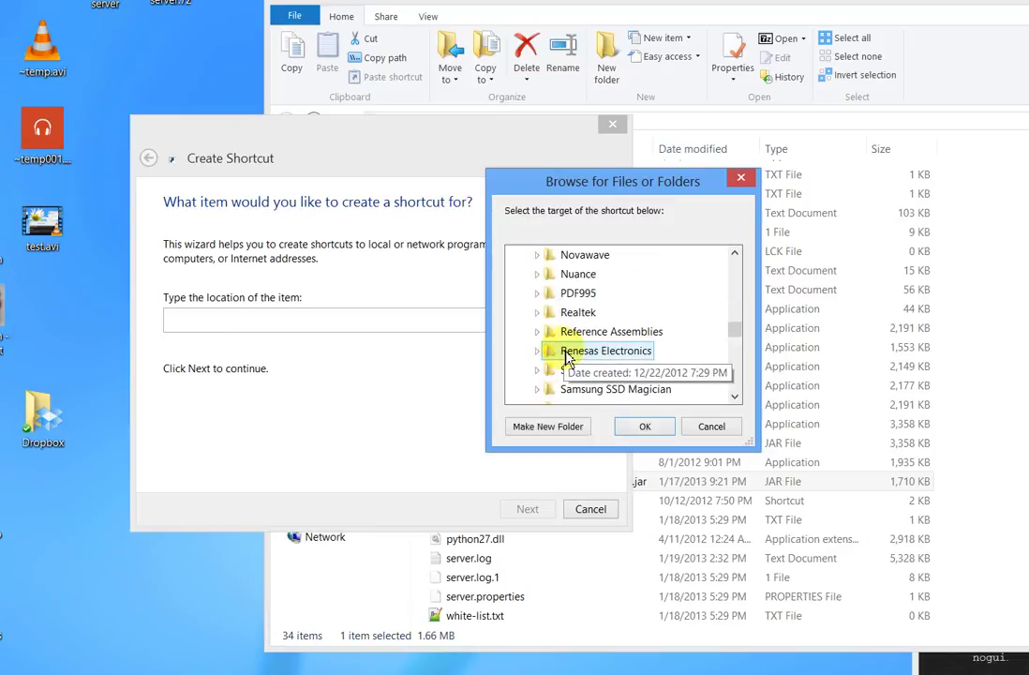
scroll(565, 359, down, 4)
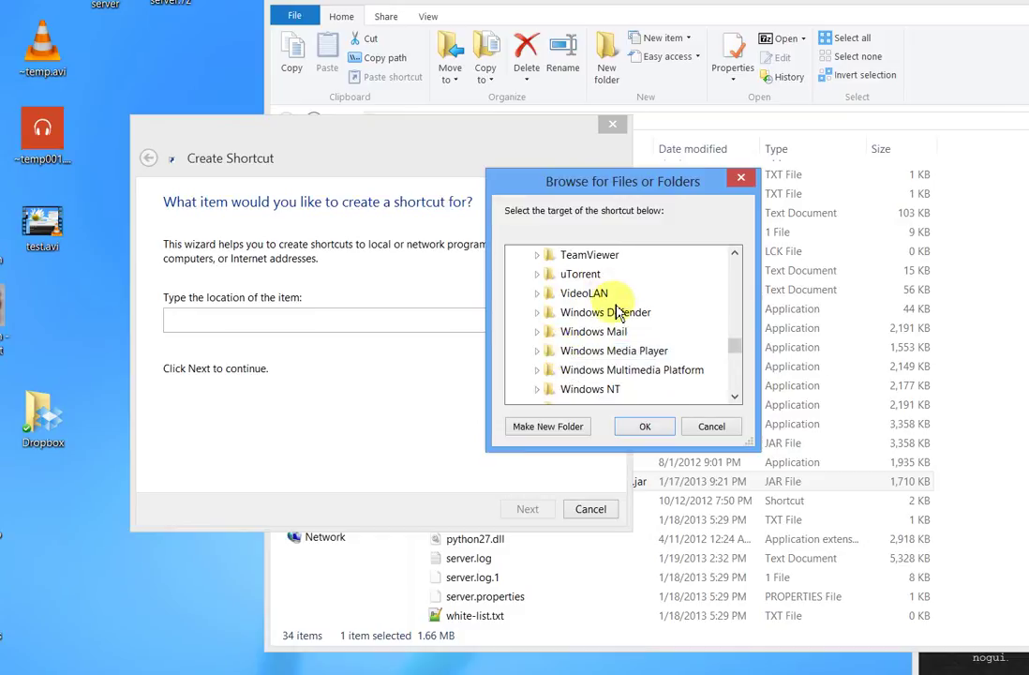
scroll(615, 318, down, 1)
scroll(608, 373, up, 1)
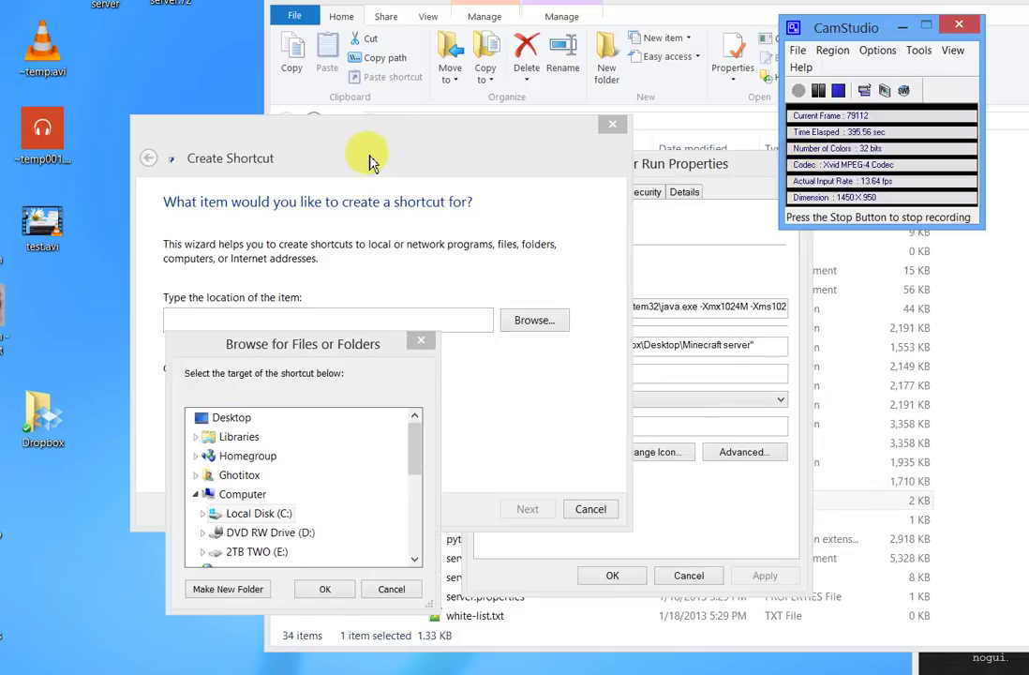
drag(253, 345, 255, 144)
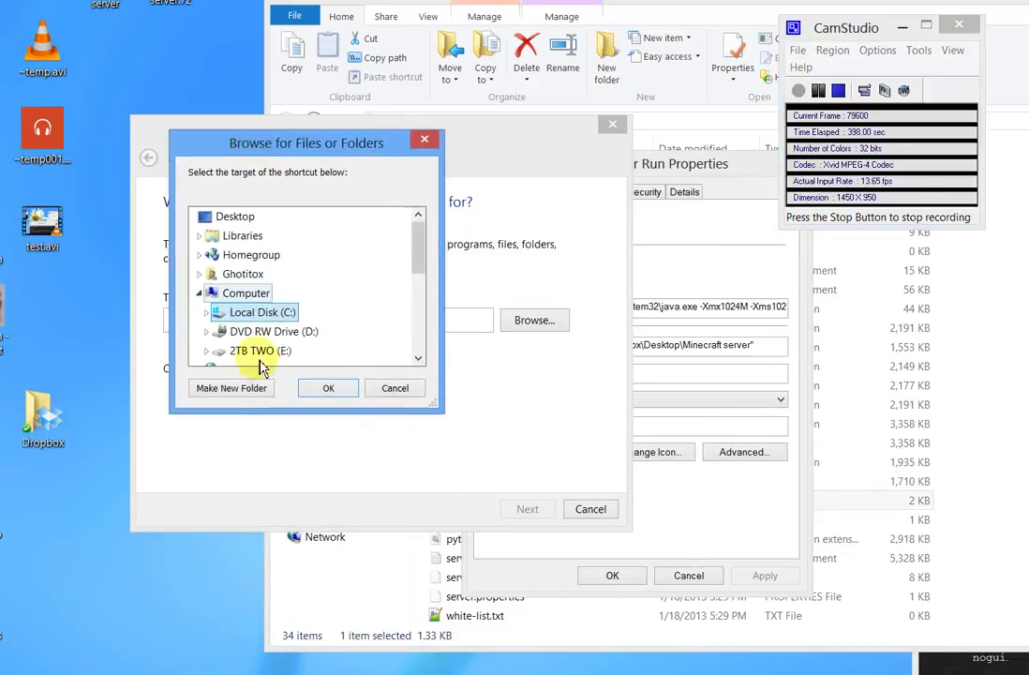
Navigate into Program Files (x86) > Java > jre7 and expand its bin folder
click(207, 313)
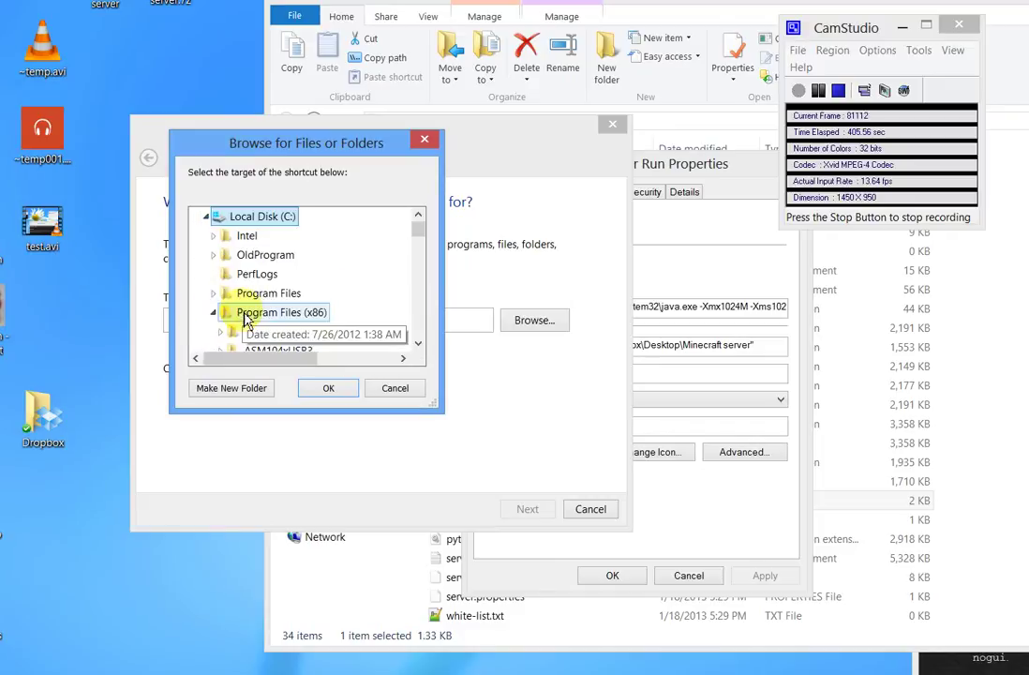
click(215, 313)
click(222, 317)
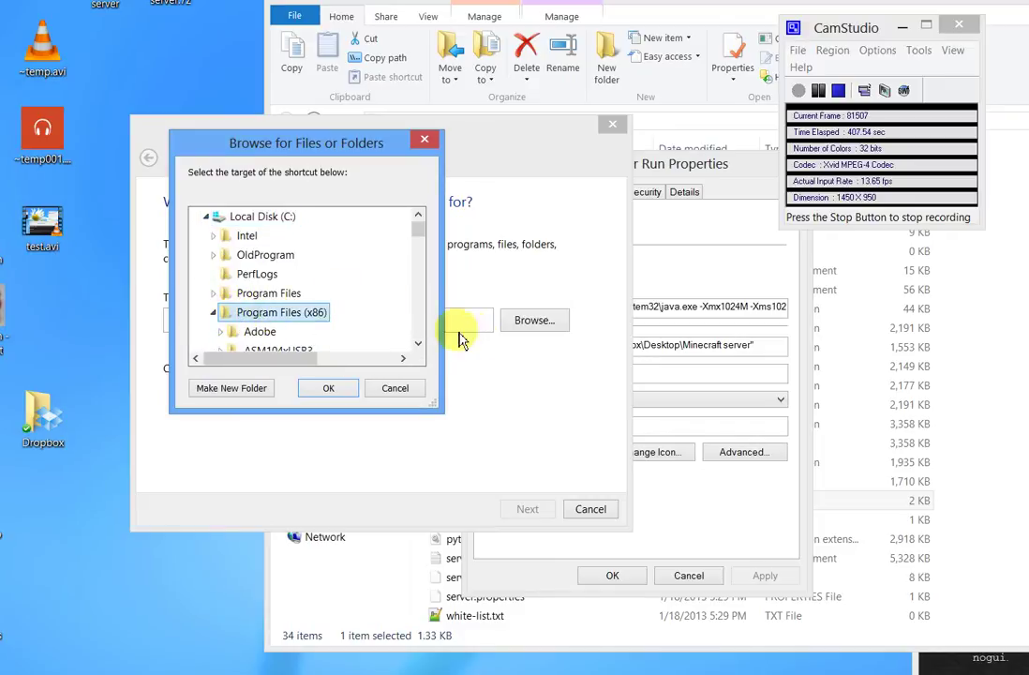
click(418, 345)
scroll(417, 345, down, 6)
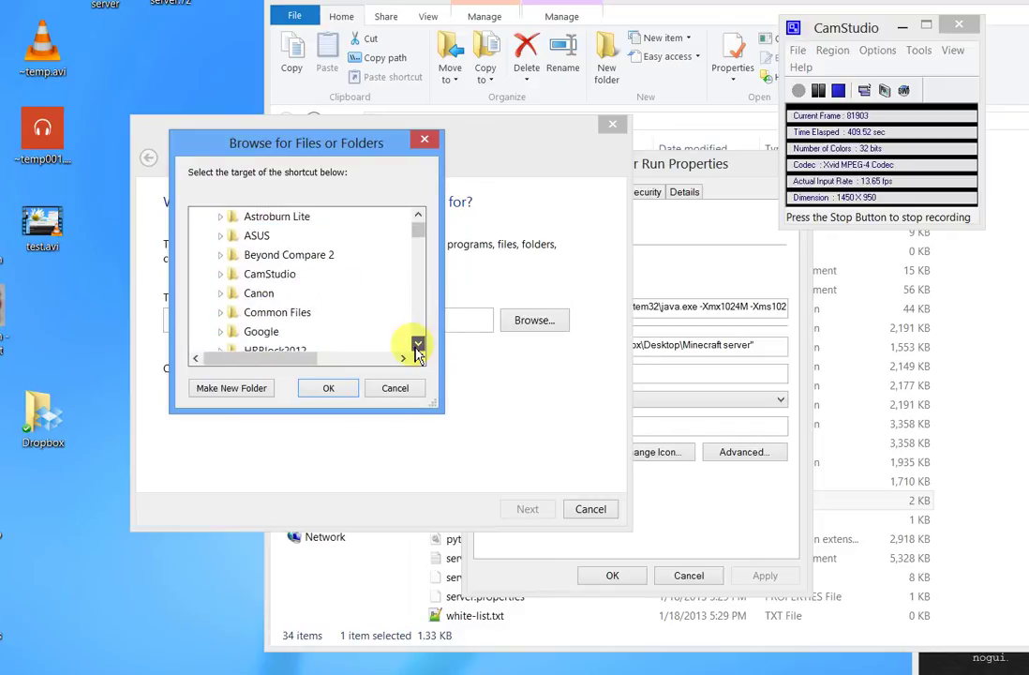
click(249, 217)
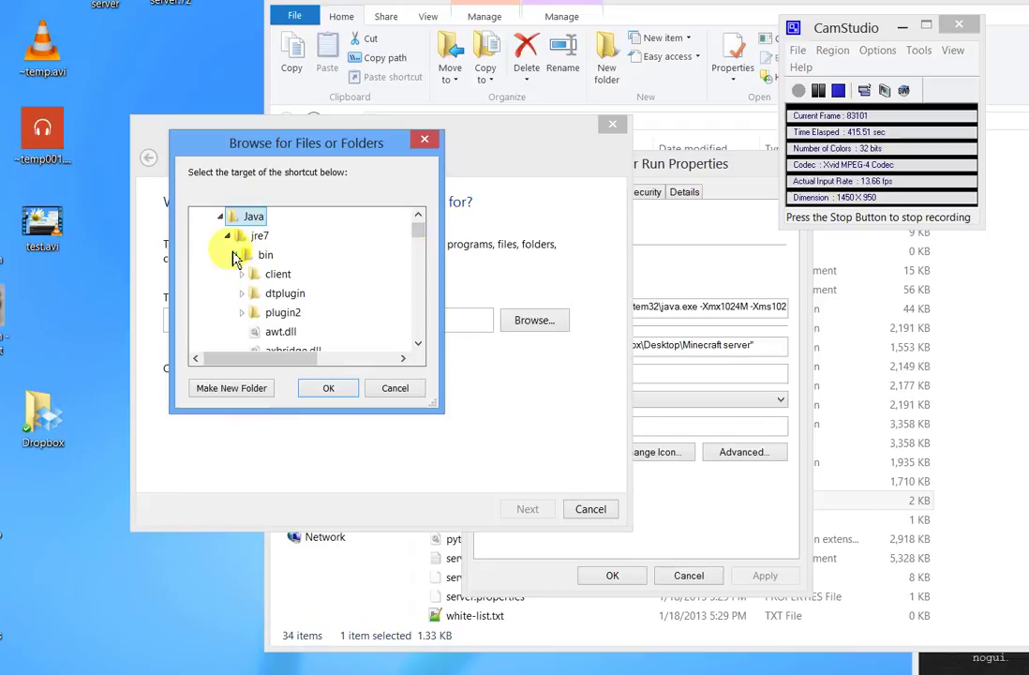
click(235, 254)
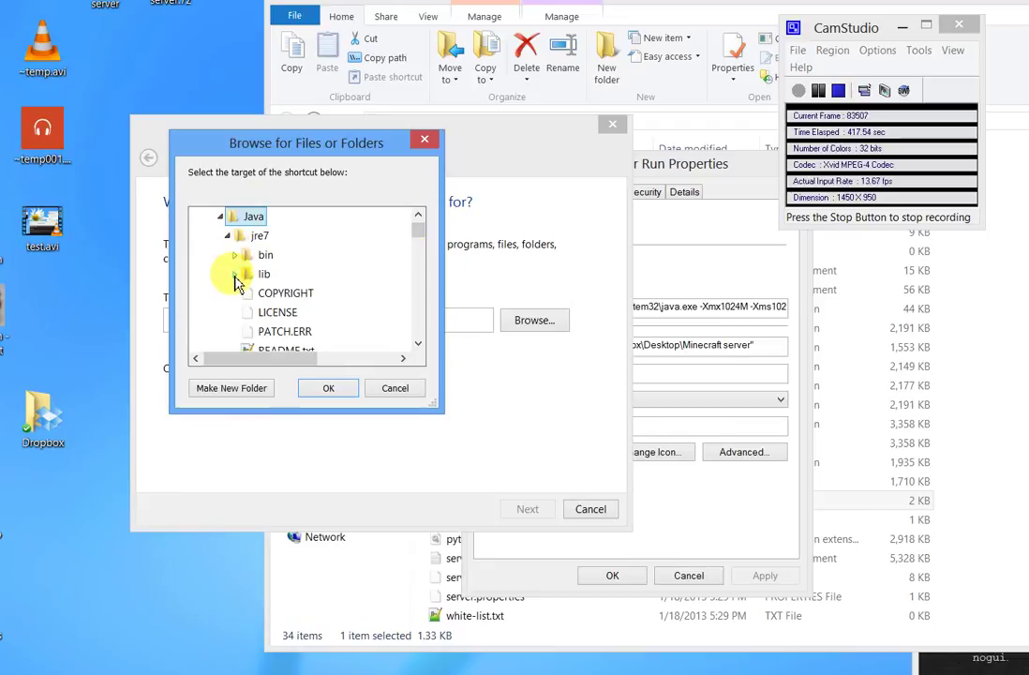
click(235, 276)
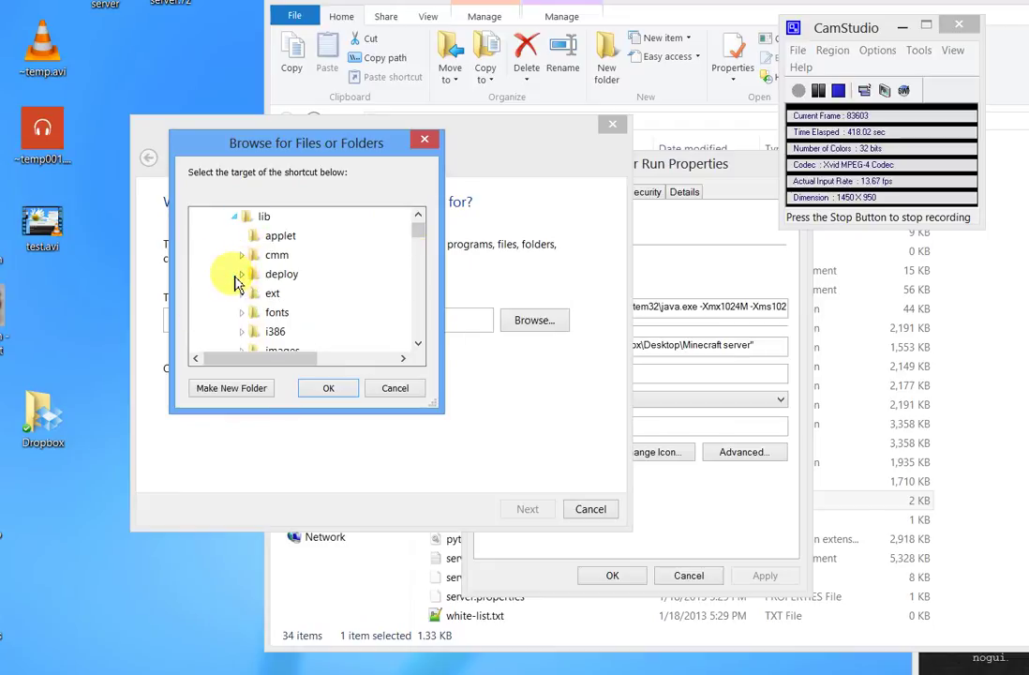
click(234, 216)
scroll(251, 267, up, 1)
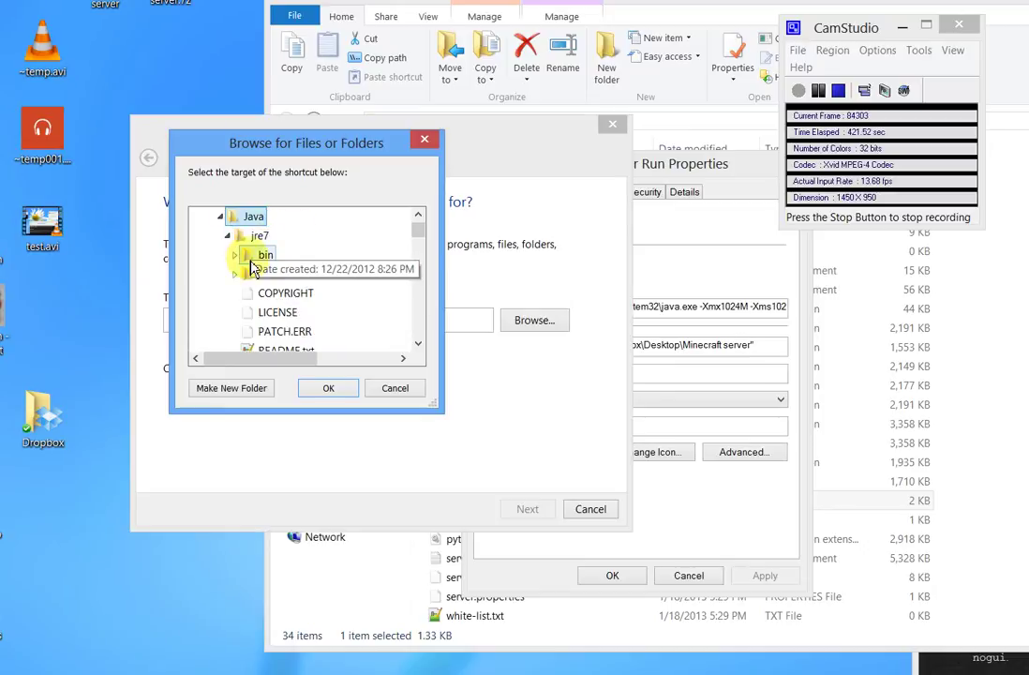
click(237, 256)
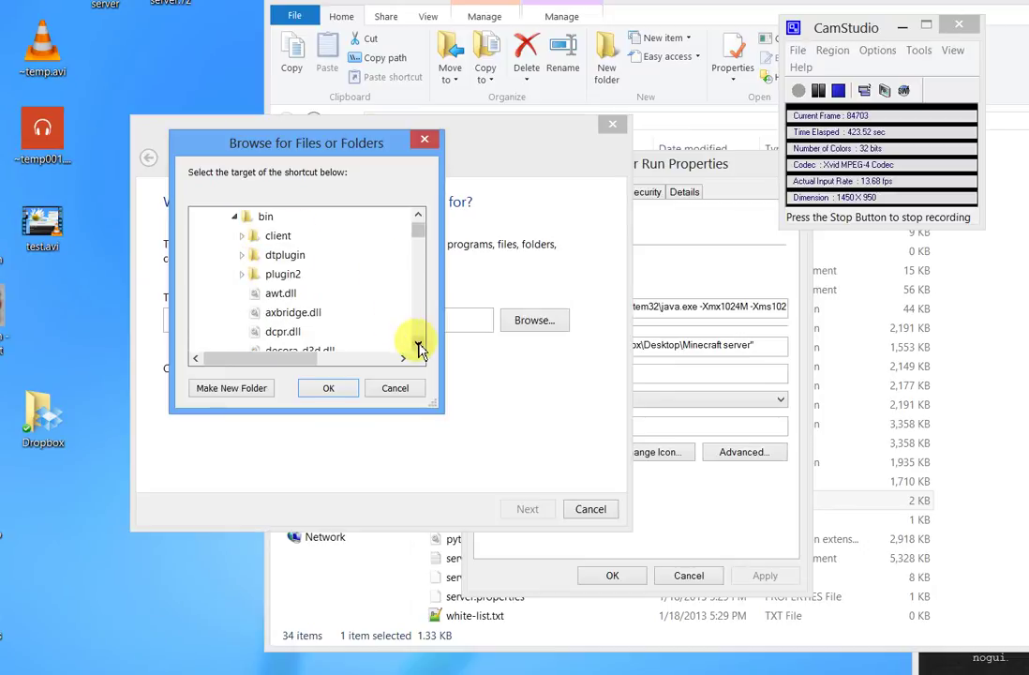
Choose java.exe as the shortcut target, confirm it, and advance to naming
drag(417, 348, 418, 348)
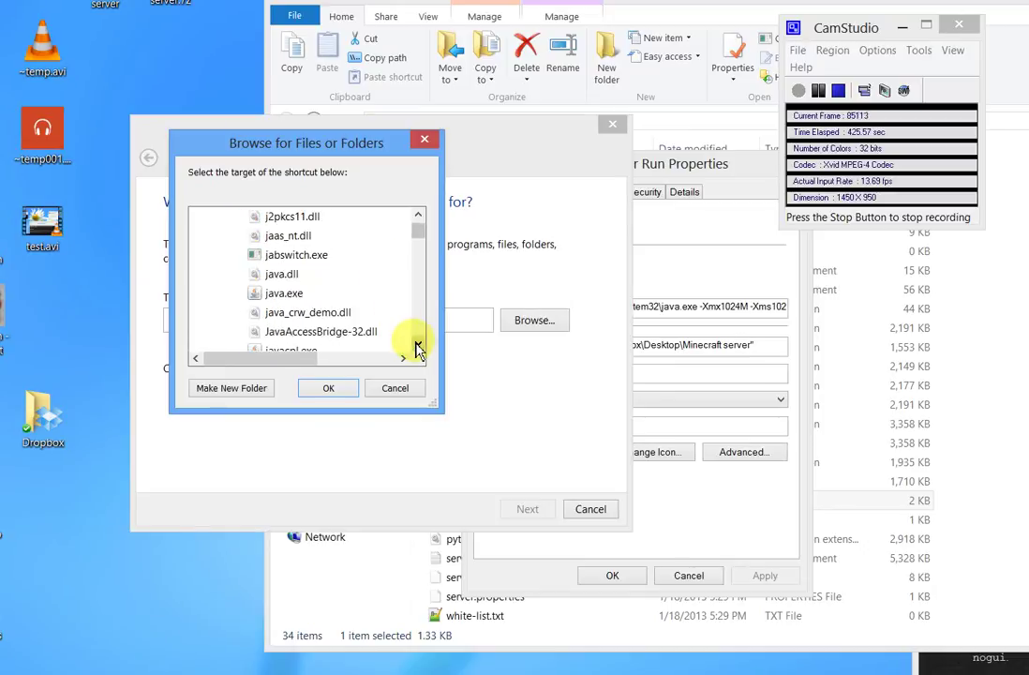
drag(425, 236, 422, 234)
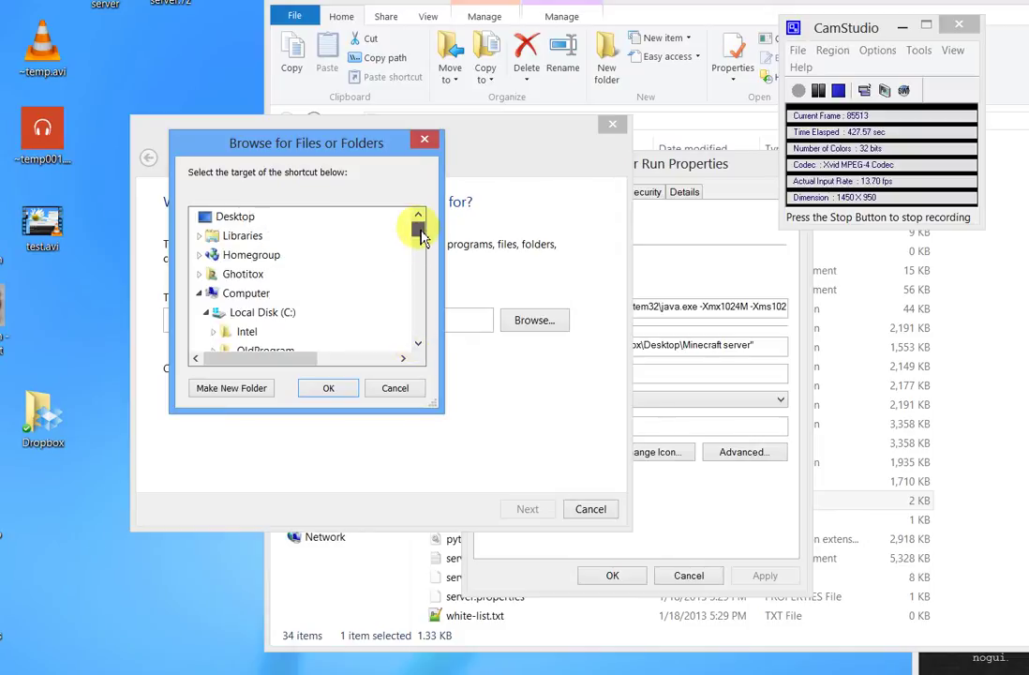
drag(418, 347, 413, 345)
click(270, 260)
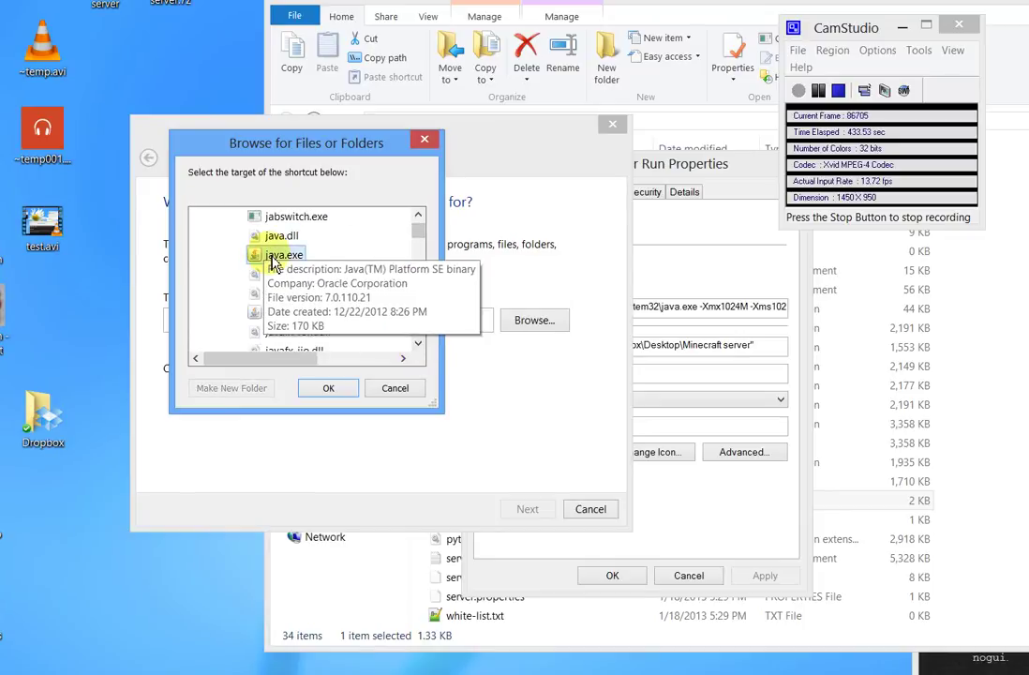
click(328, 387)
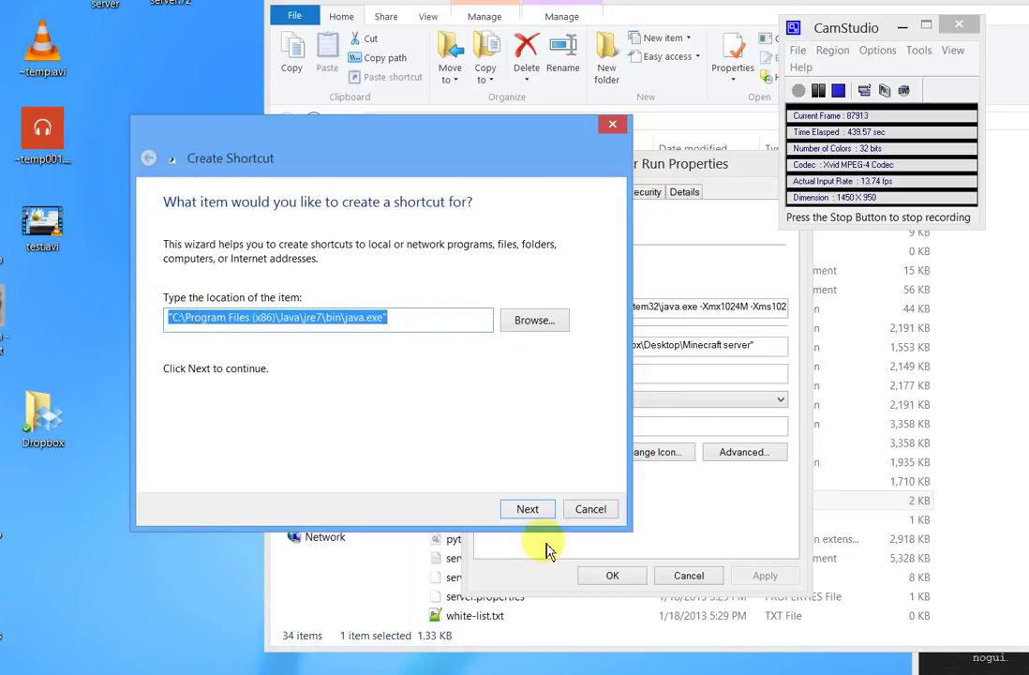
click(527, 509)
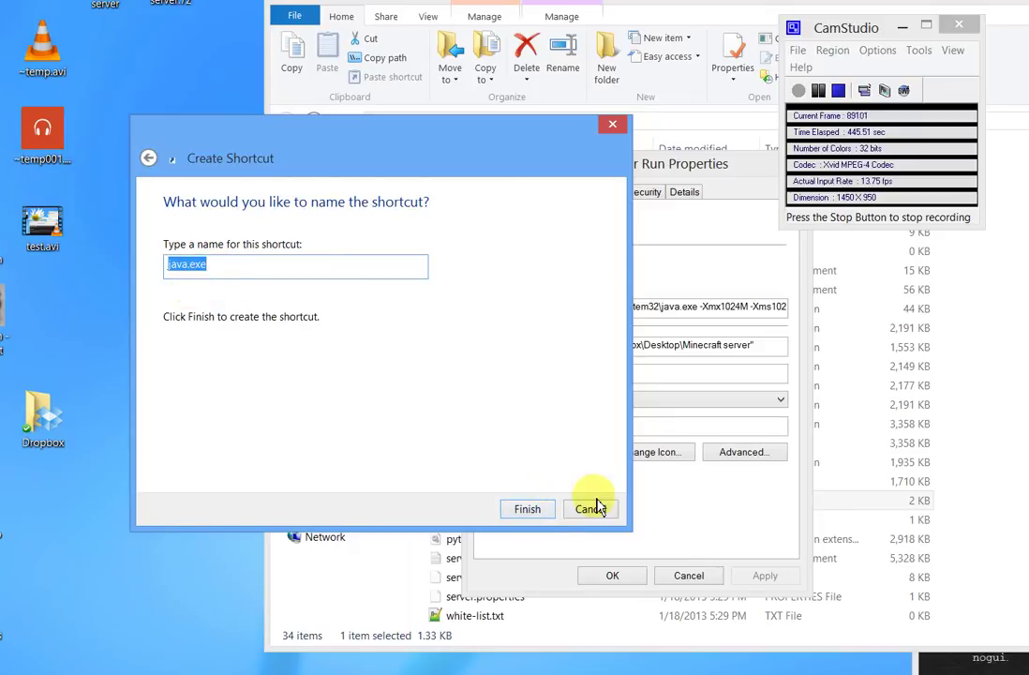
Return to the wizard's item-location step and move the wizard aside
click(147, 157)
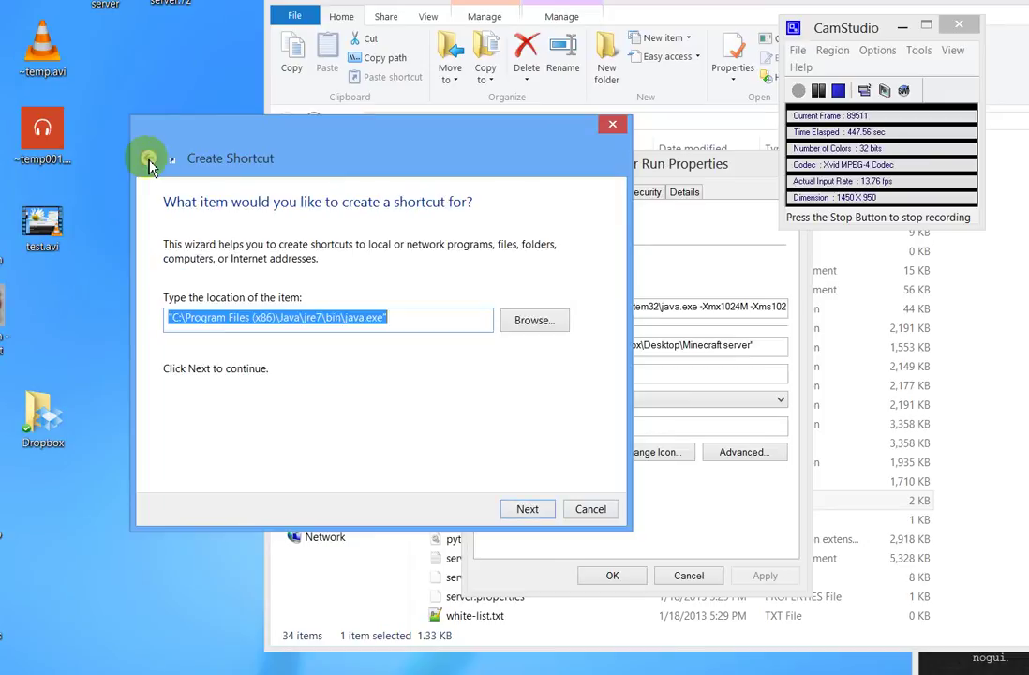
click(413, 328)
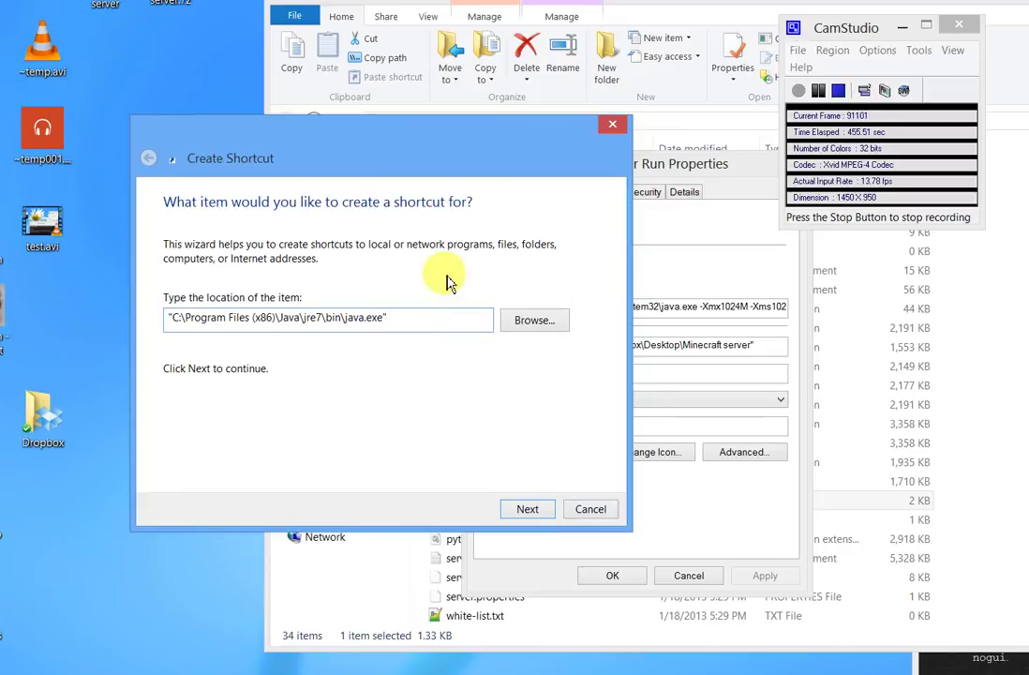
click(364, 161)
drag(363, 162, 465, 174)
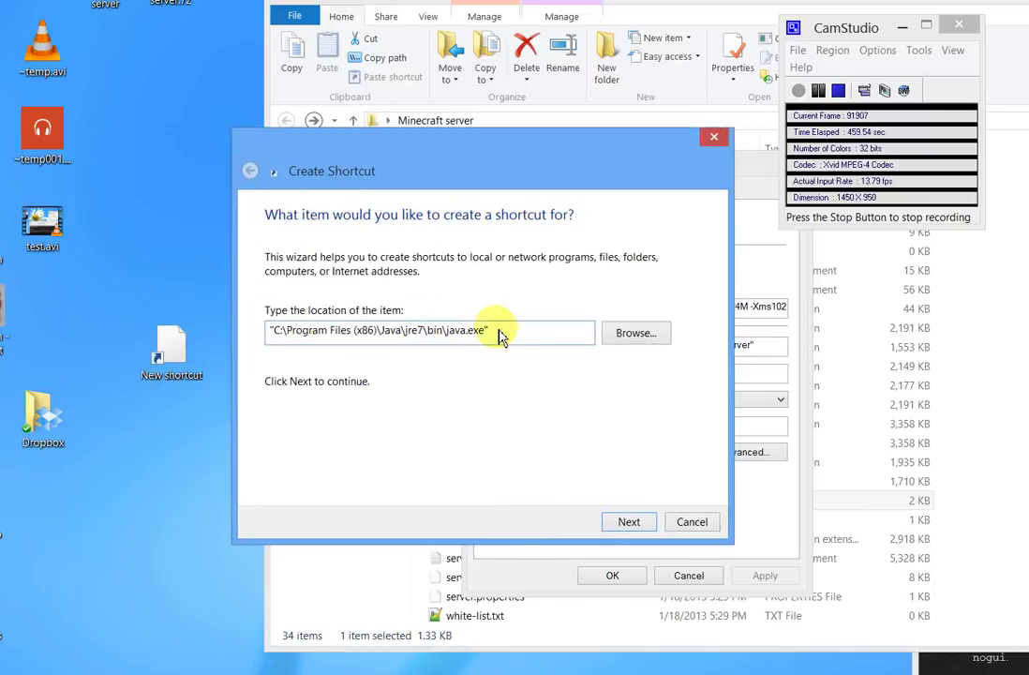
drag(535, 143, 399, 107)
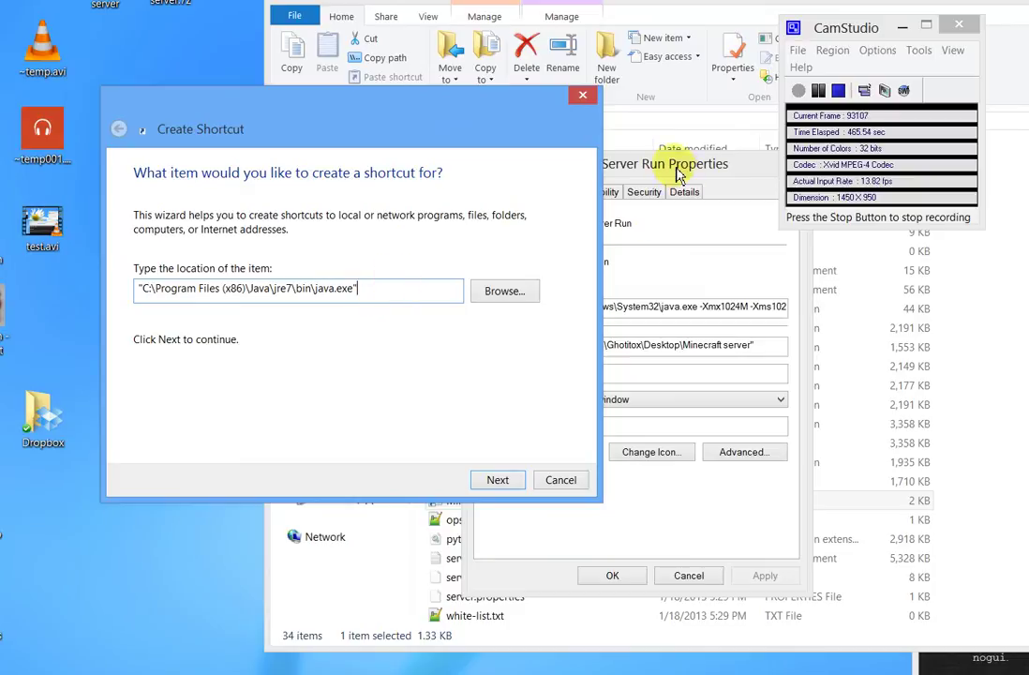
Select the old Minecrat Server Run shortcut's full Target command, then place the cursor in Word below the Forge heading
drag(677, 171, 608, 146)
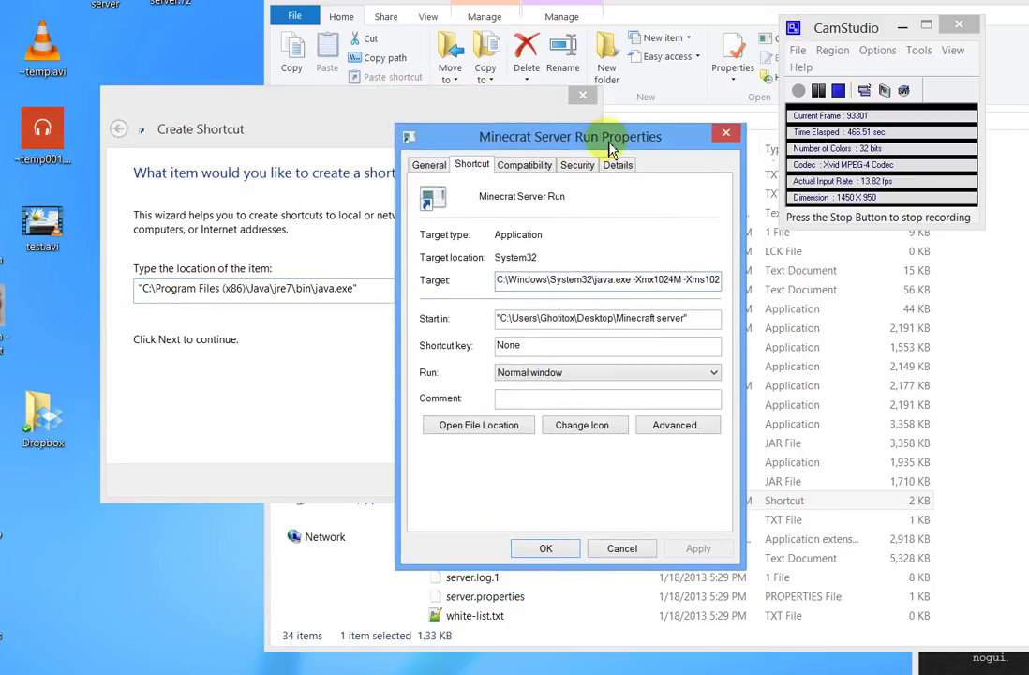
click(620, 281)
drag(500, 286, 777, 245)
key(ctrl+c)
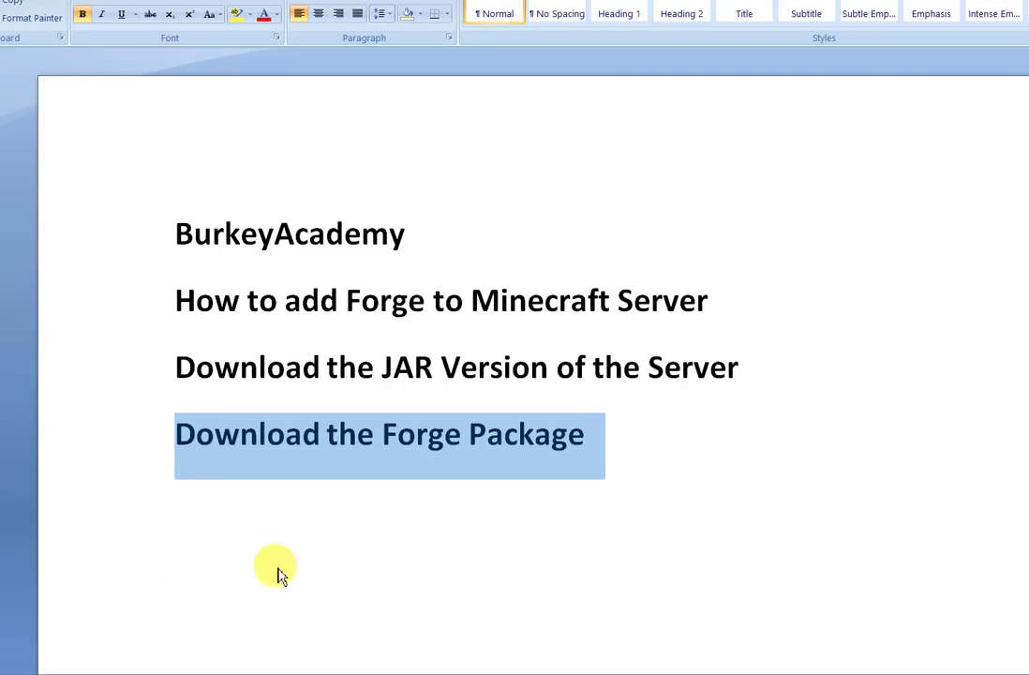
click(277, 563)
Paste the java launch command into the notes and shrink its font to fit one line
key(ctrl+v)
scroll(375, 548, down, 1)
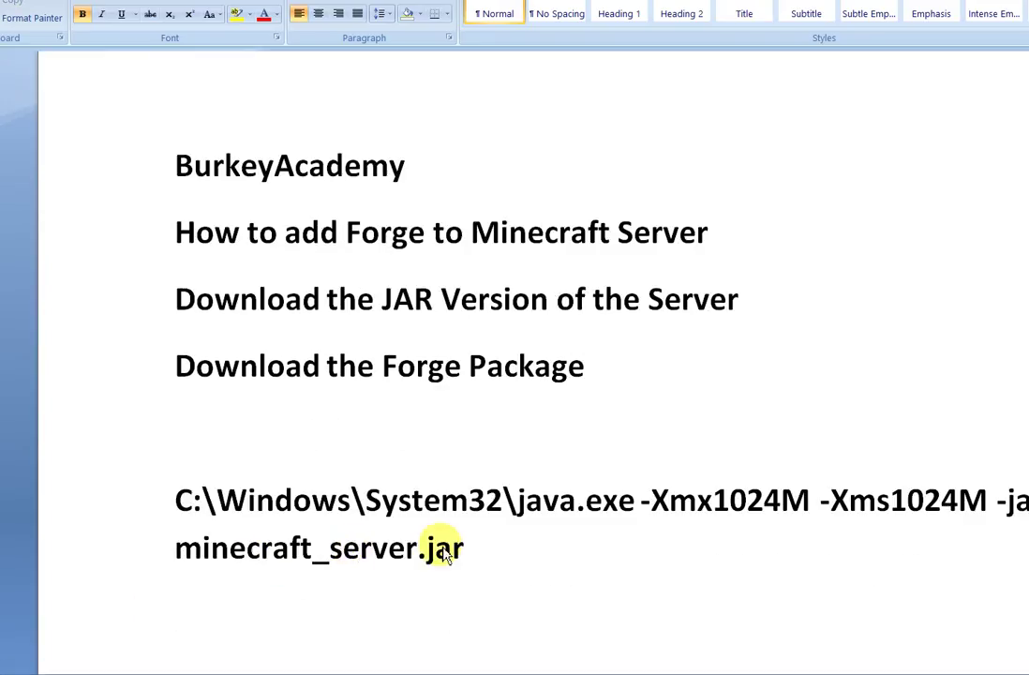
drag(172, 500, 546, 551)
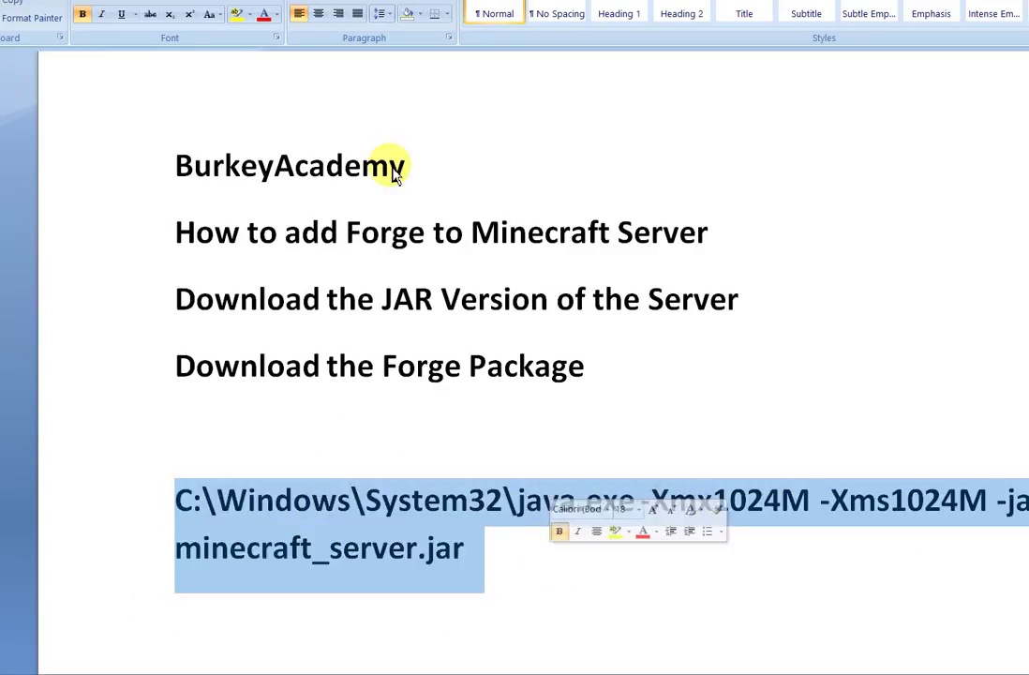
click(265, 2)
click(259, 2)
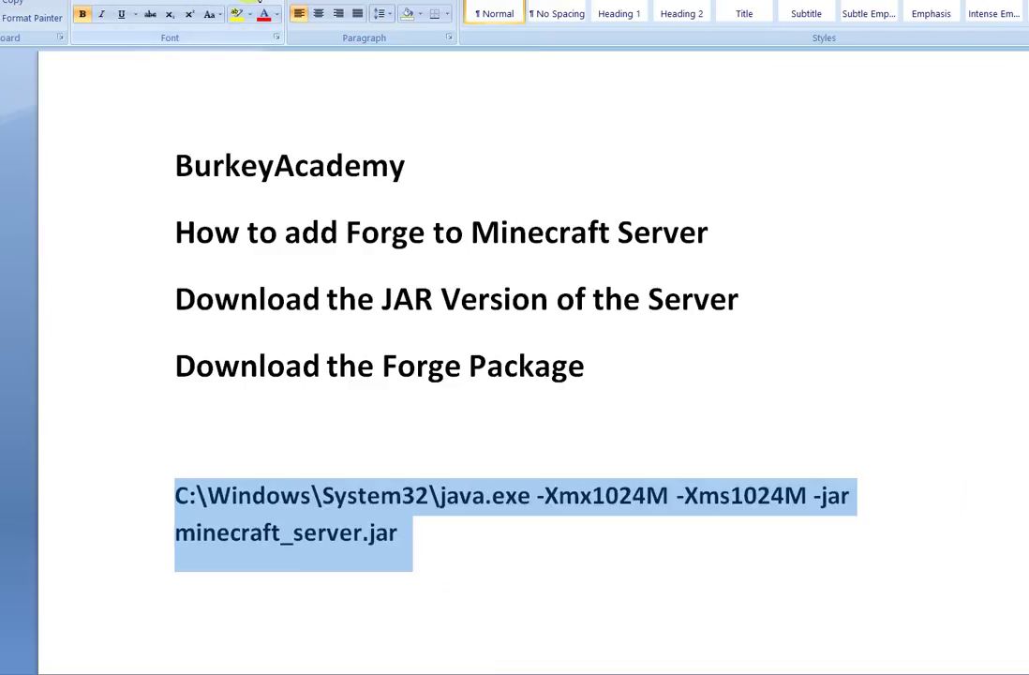
click(259, 2)
click(445, 366)
Highlight in turn the java.exe path, -Xmx1024M -Xms1024M, -jar and minecraft_server.jar parts
scroll(449, 394, down, 3)
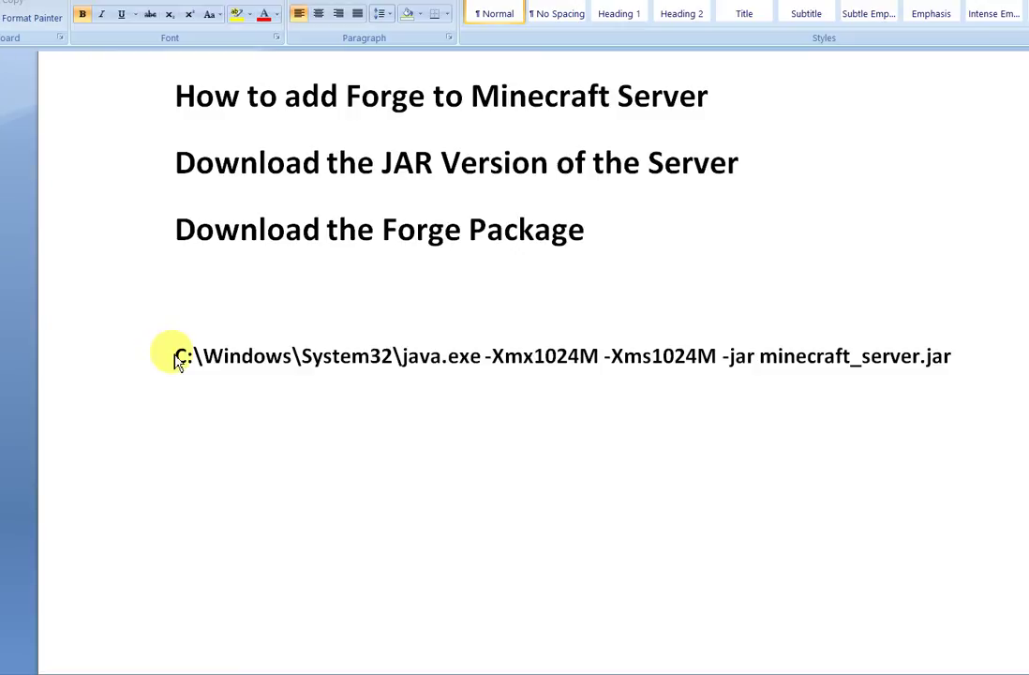
drag(174, 358, 488, 363)
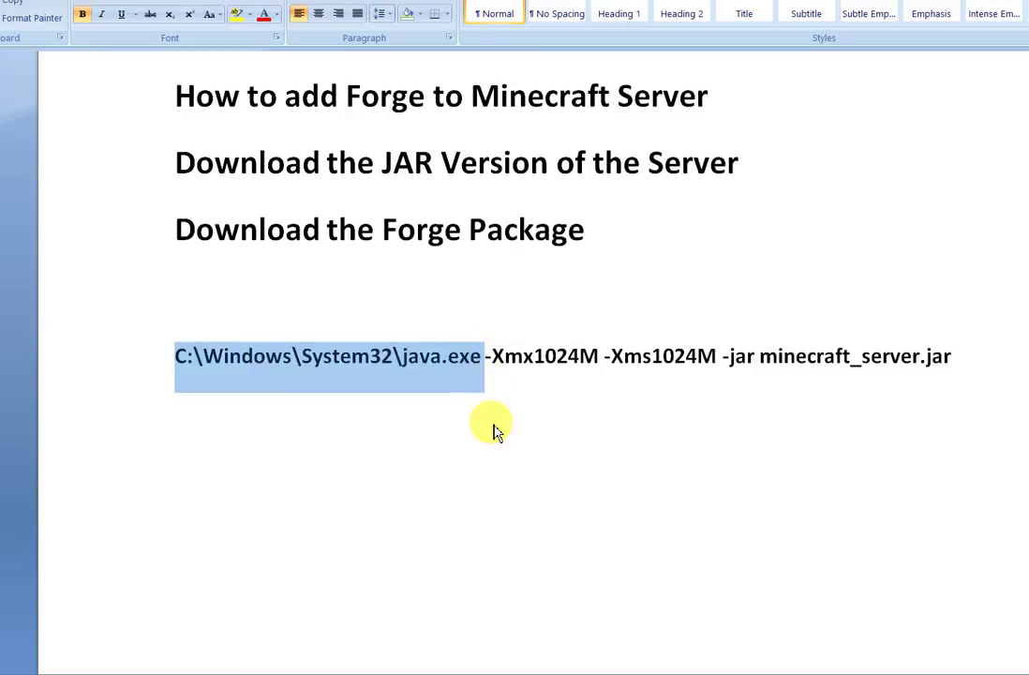
click(493, 363)
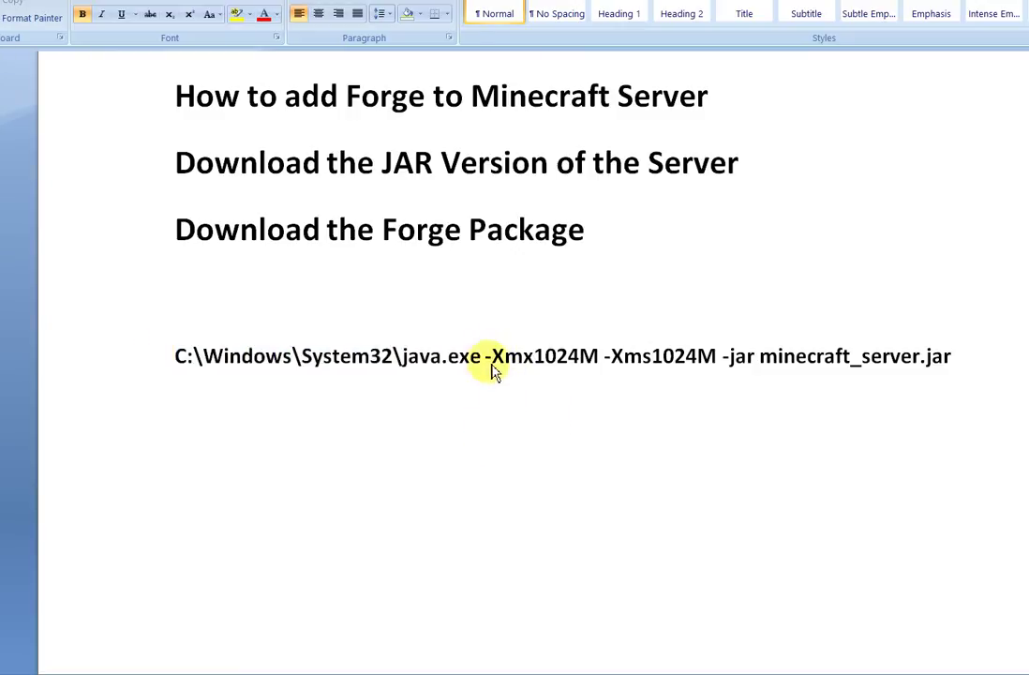
drag(493, 369, 712, 359)
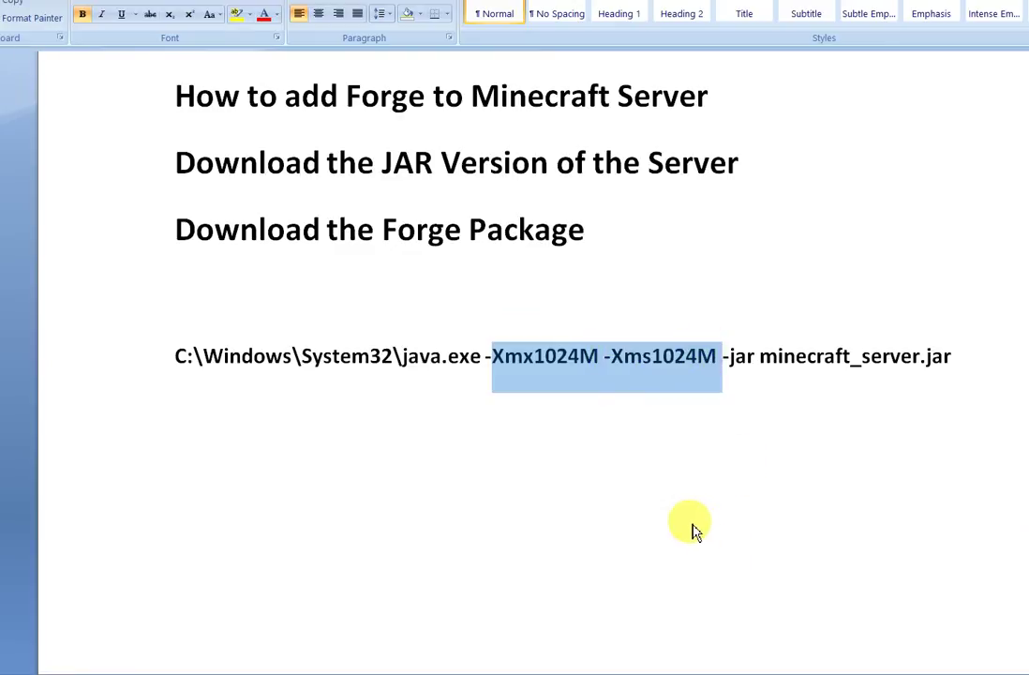
click(758, 413)
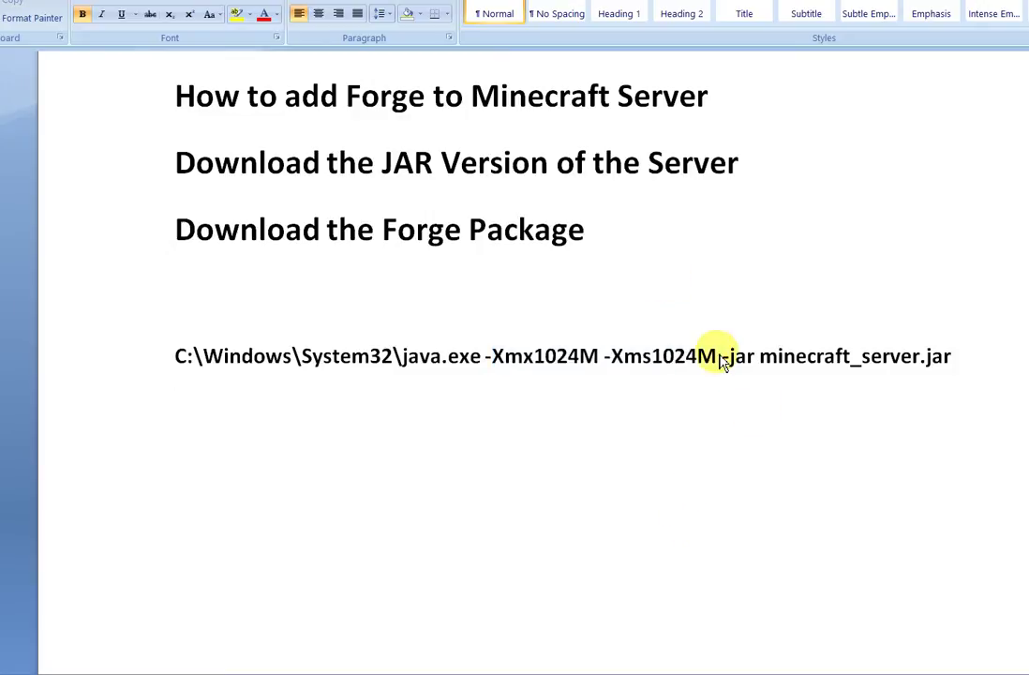
drag(727, 361, 752, 358)
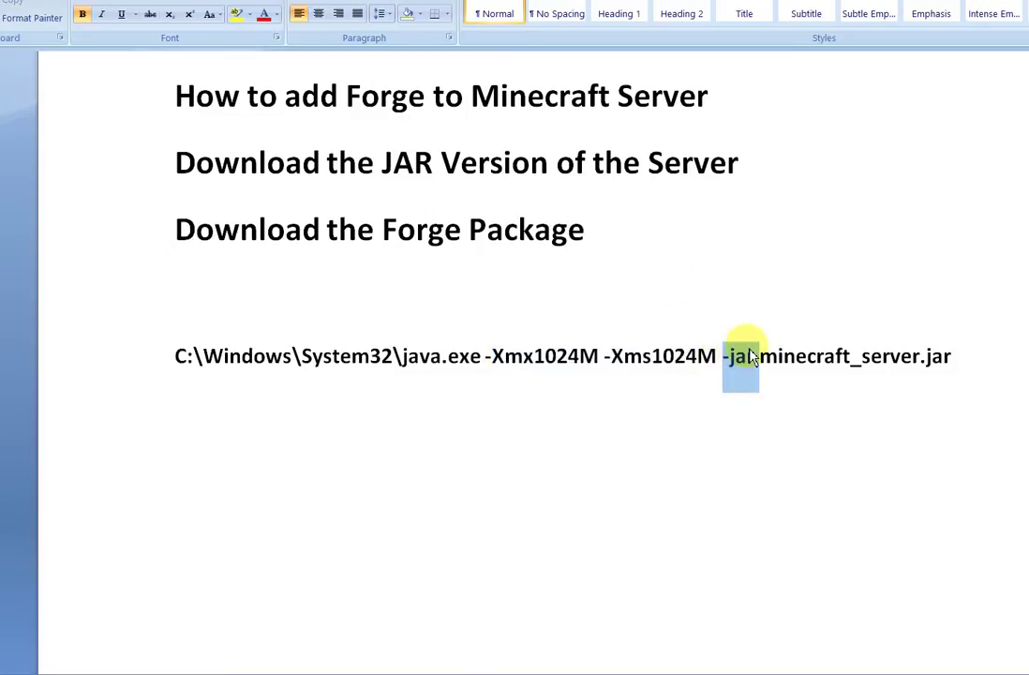
click(797, 421)
drag(764, 366, 952, 356)
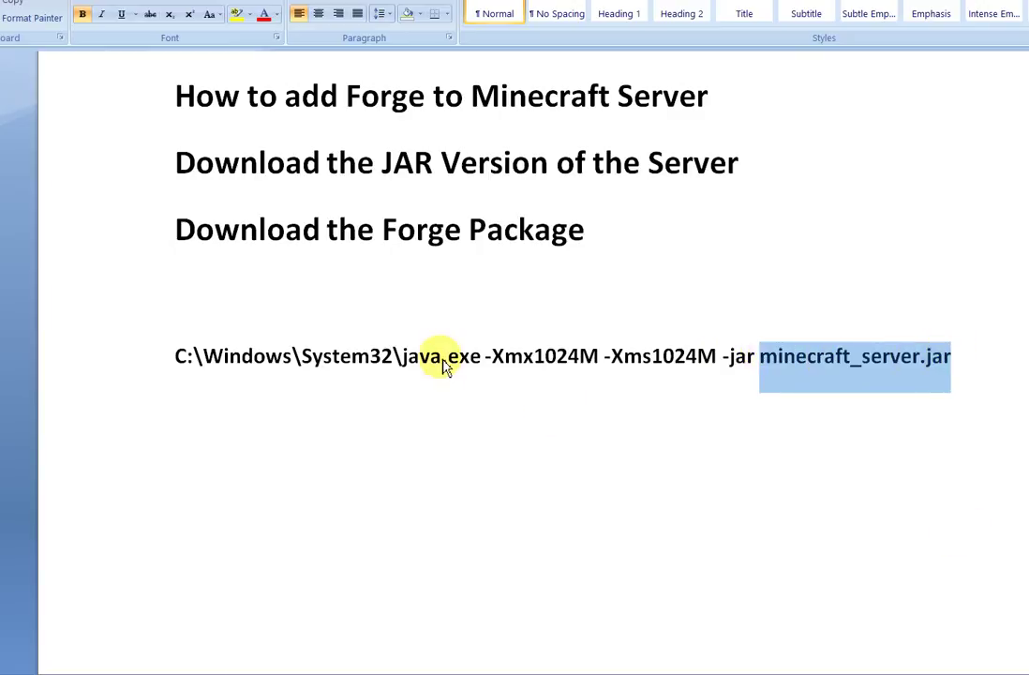
click(173, 357)
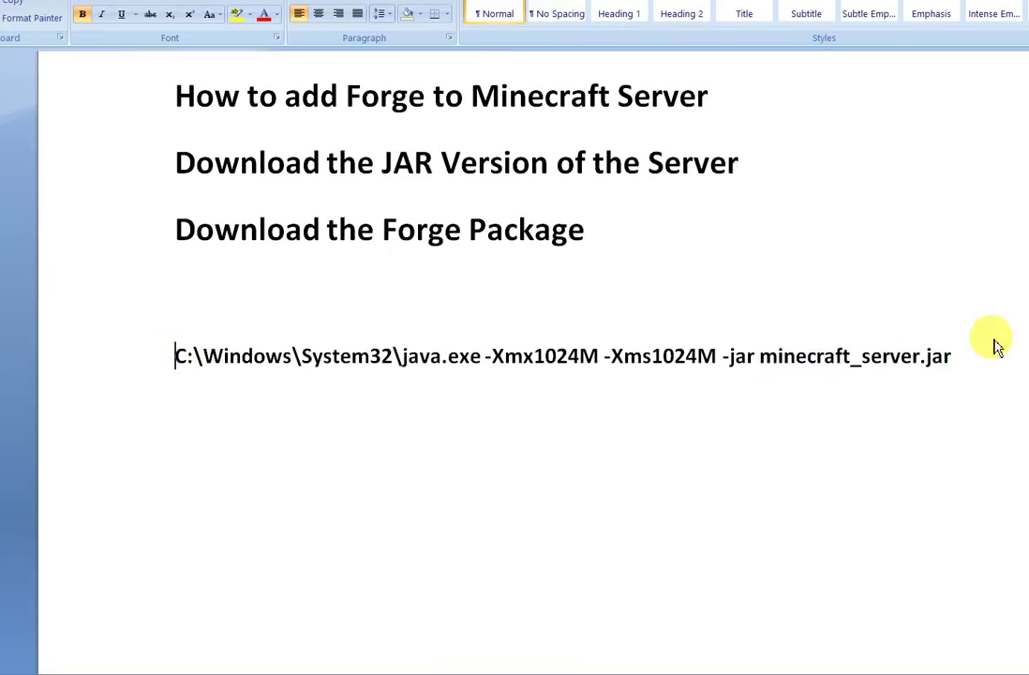
Select the whole command line, then the minecraft_server jar name once more
shift+click(1012, 380)
click(875, 429)
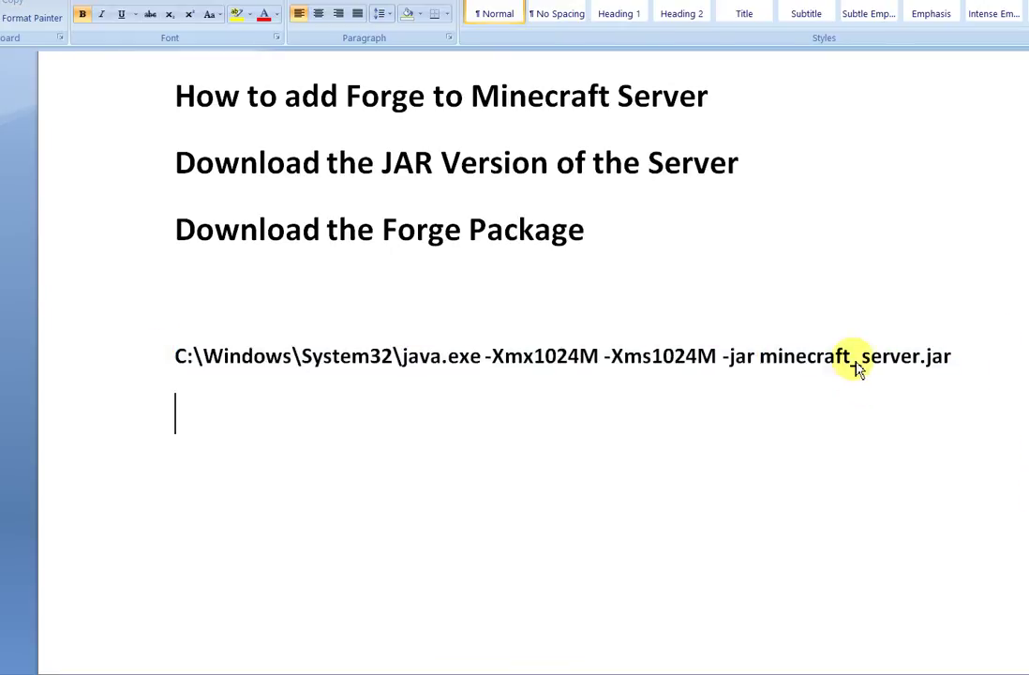
click(851, 357)
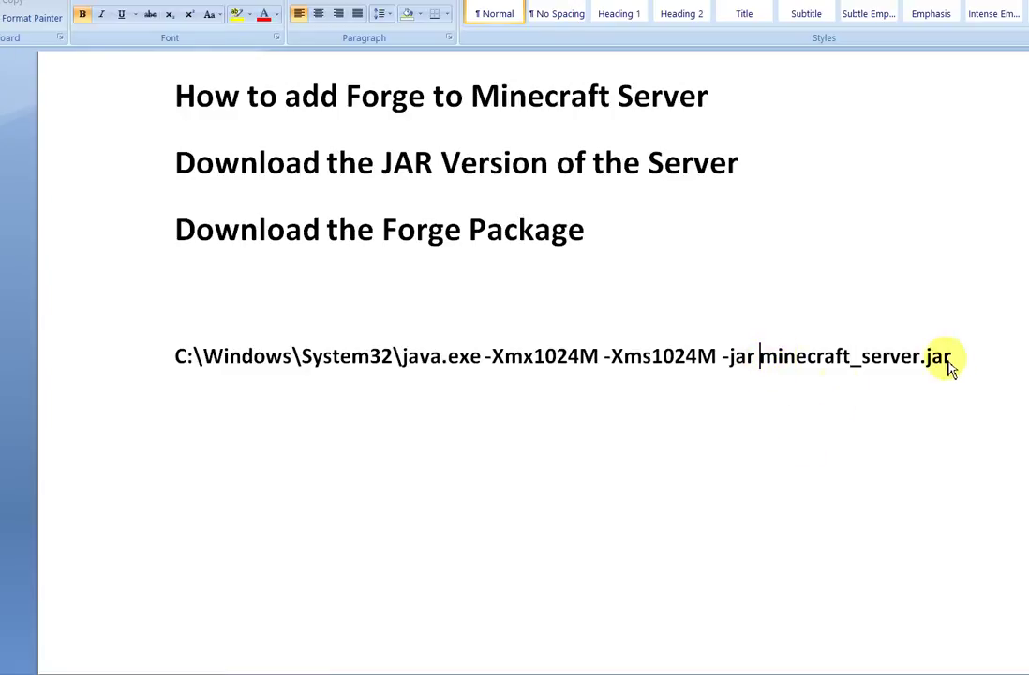
drag(758, 367, 964, 358)
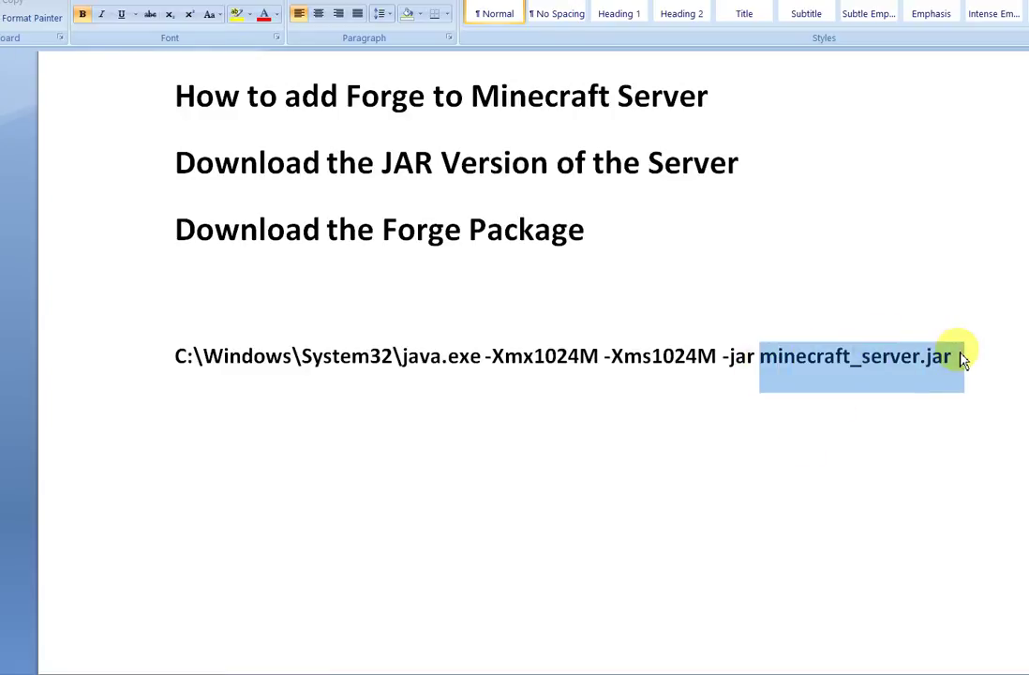
click(993, 512)
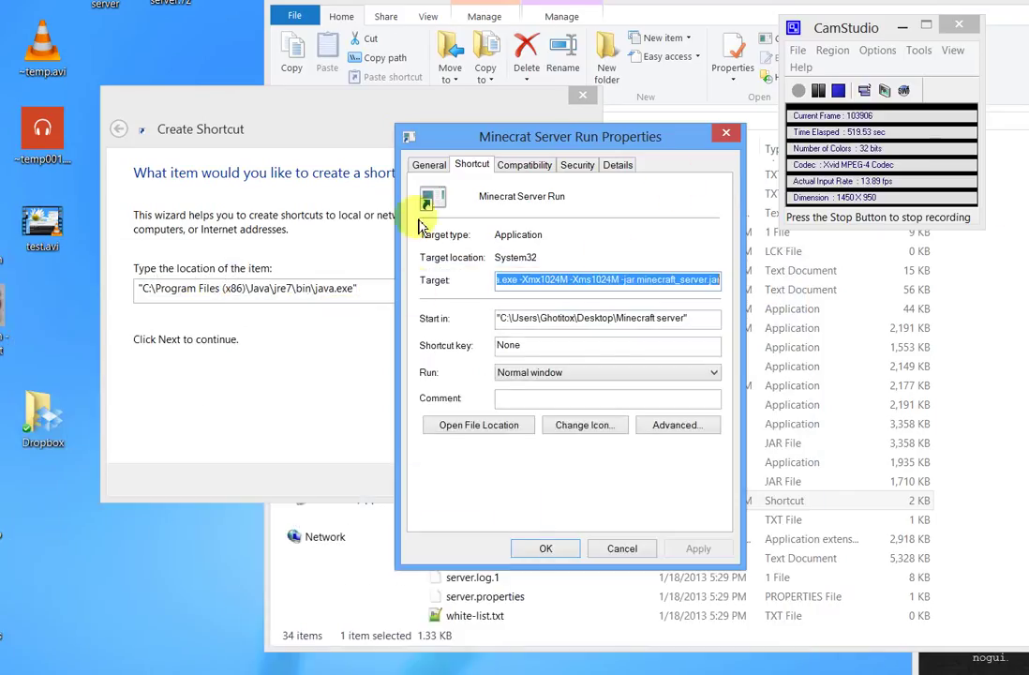
Place the wizard below Word's command and append the memory flags and '-jar minecraft_servser.jar' after java.exe
drag(300, 105, 328, 130)
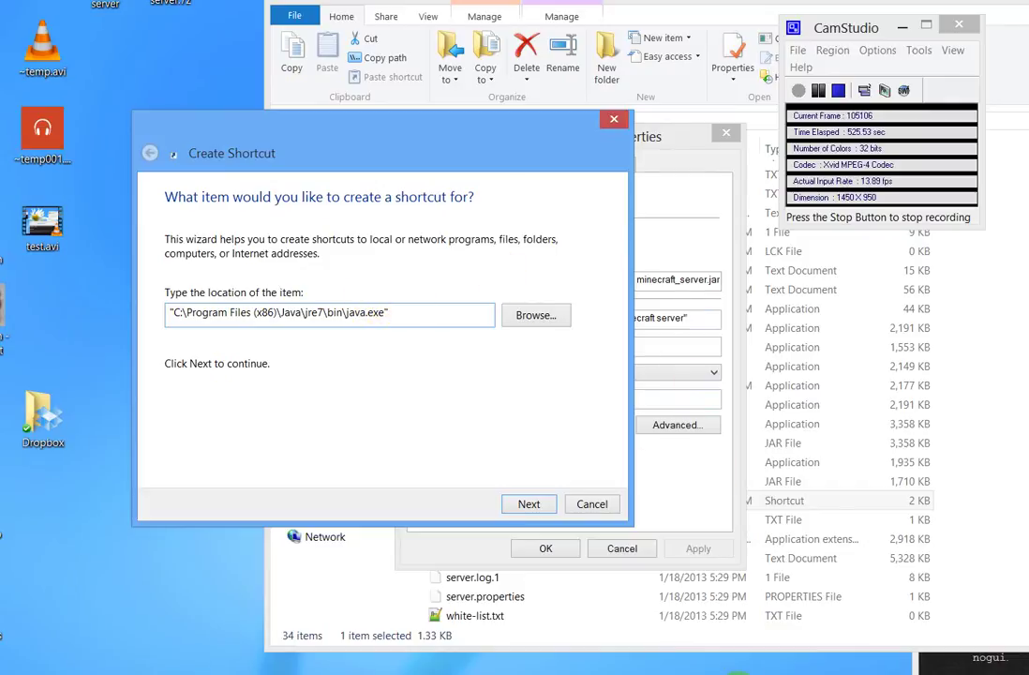
mouse_move(739, 667)
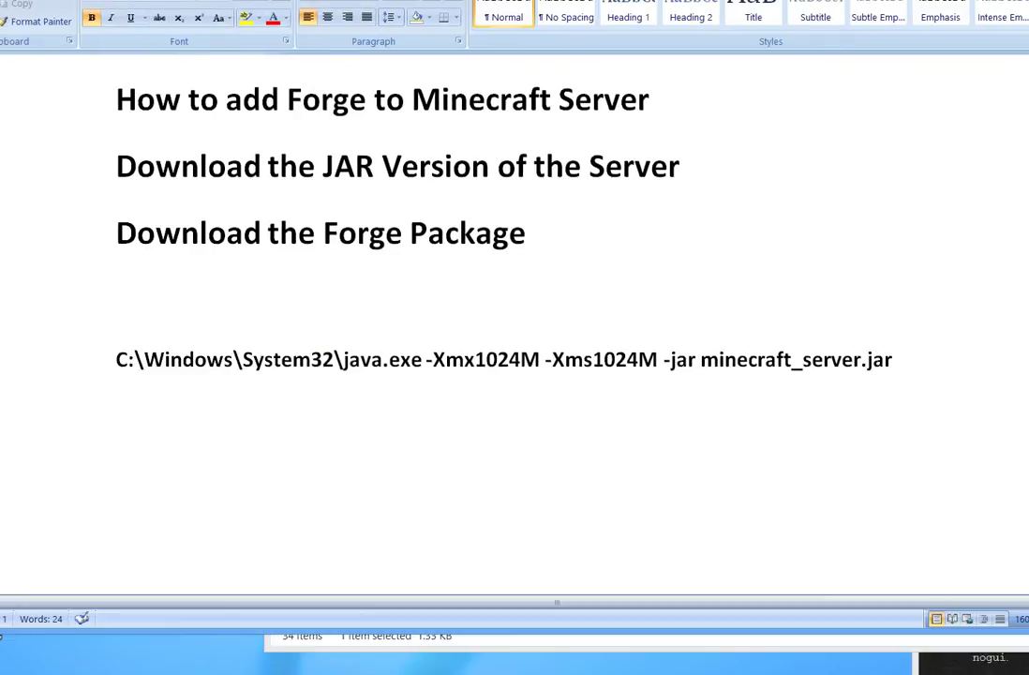
drag(879, 2, 888, 35)
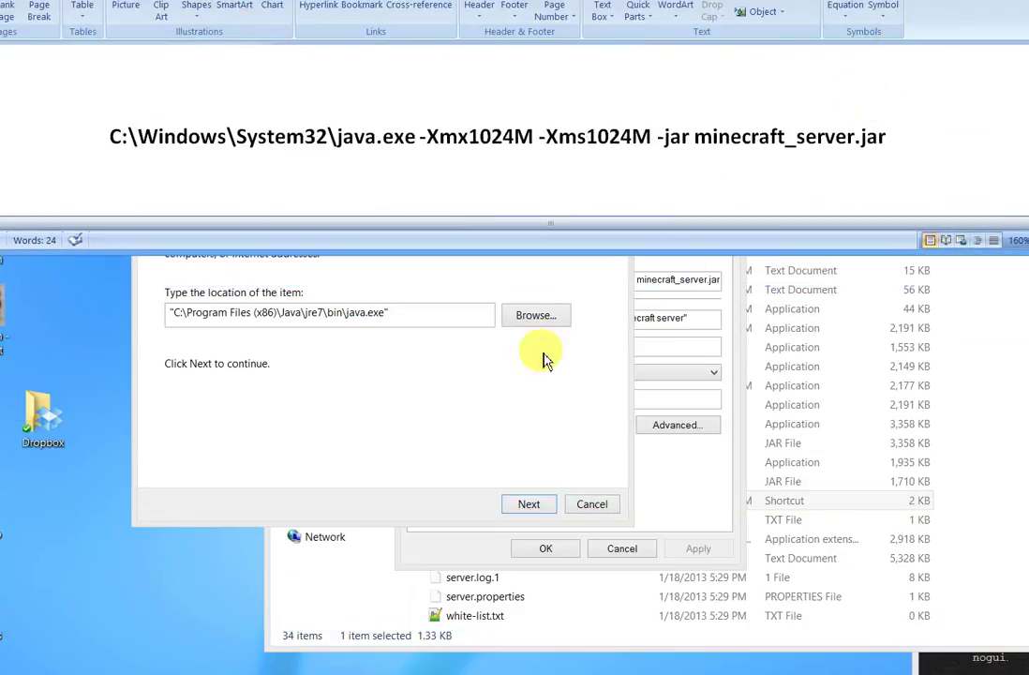
click(440, 305)
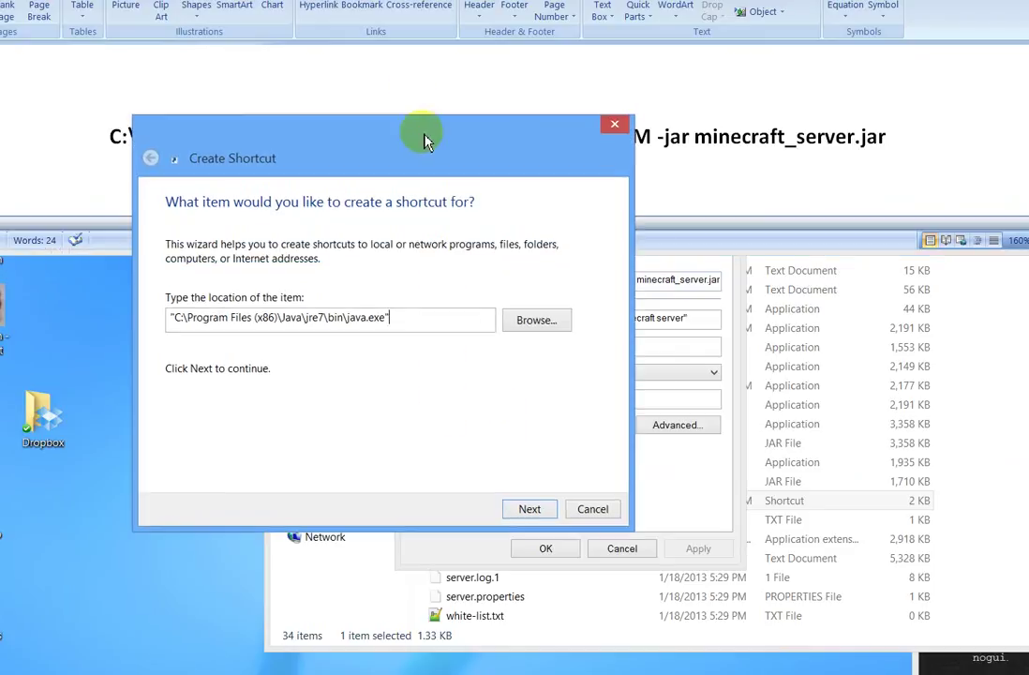
drag(418, 138, 457, 189)
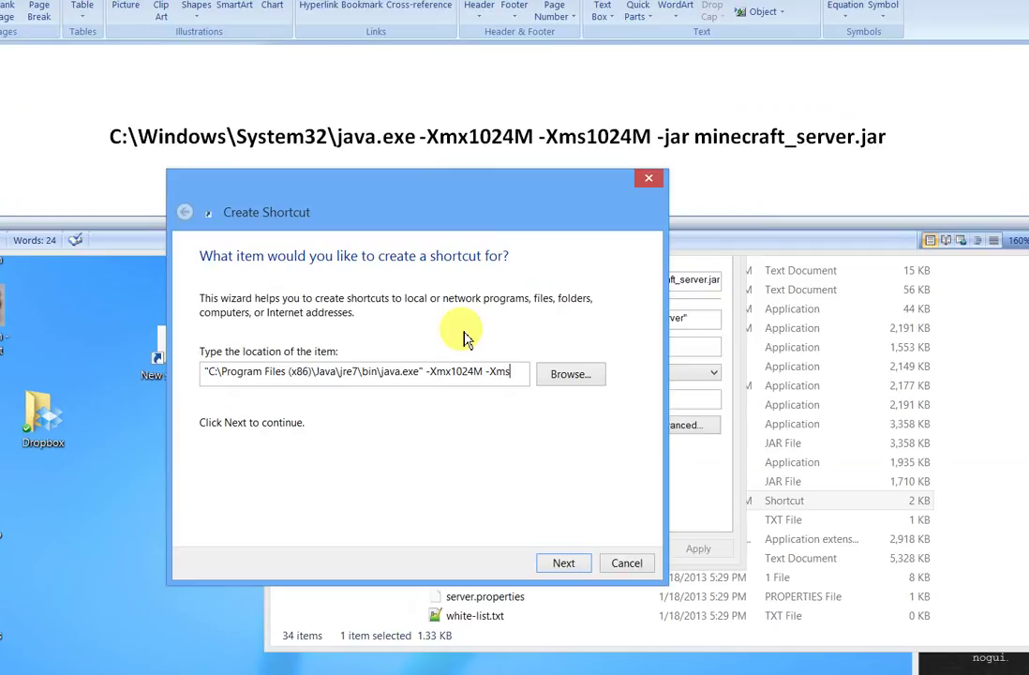
text(024)
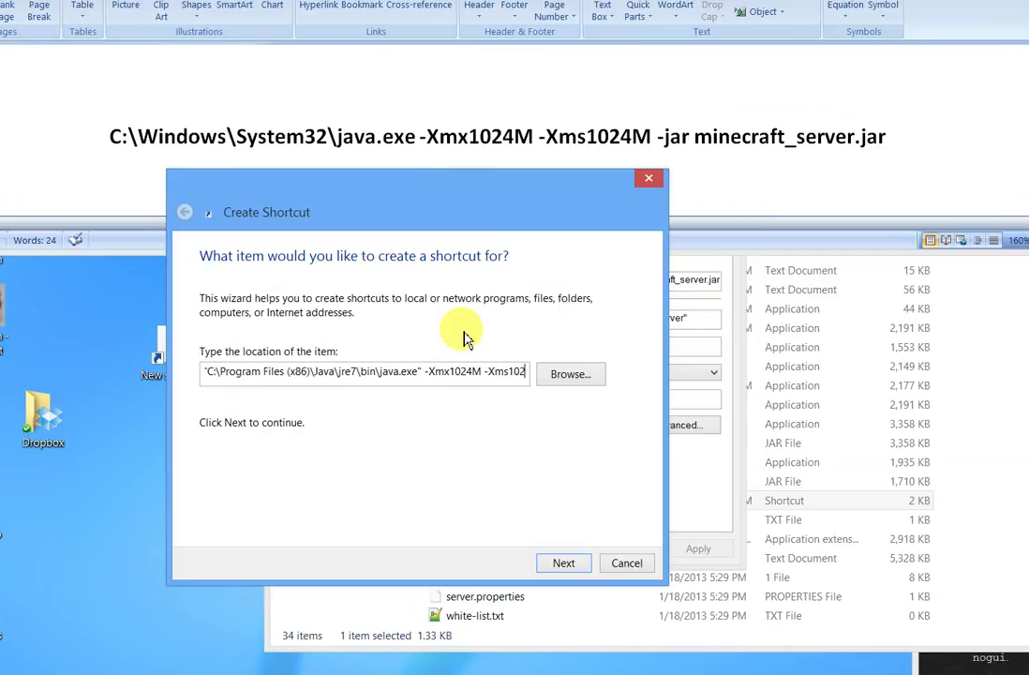
text(M)
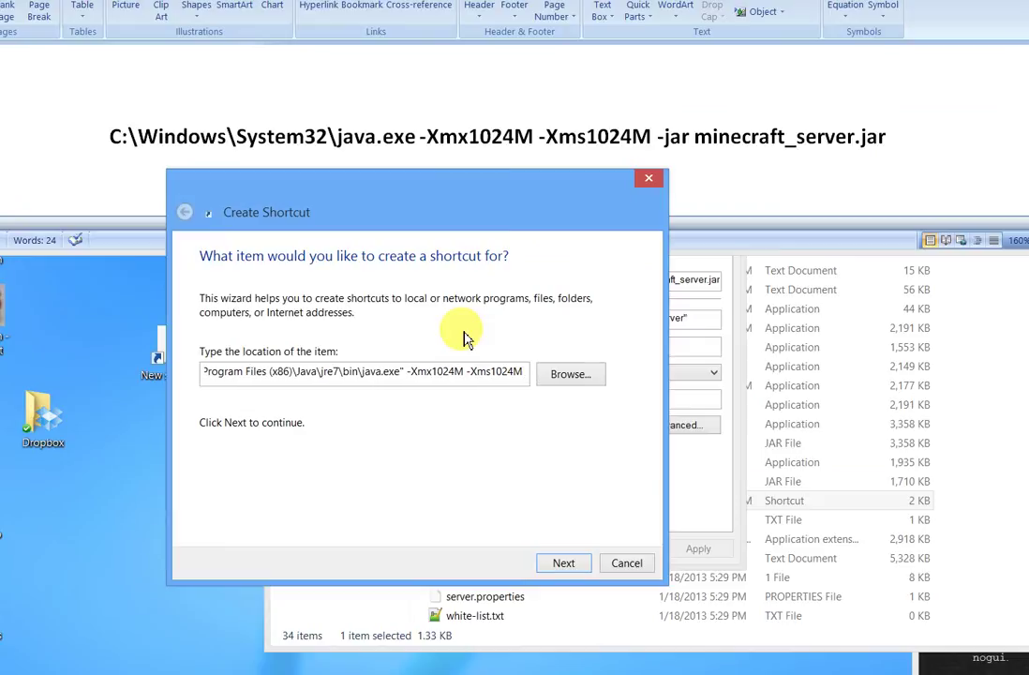
text( -)
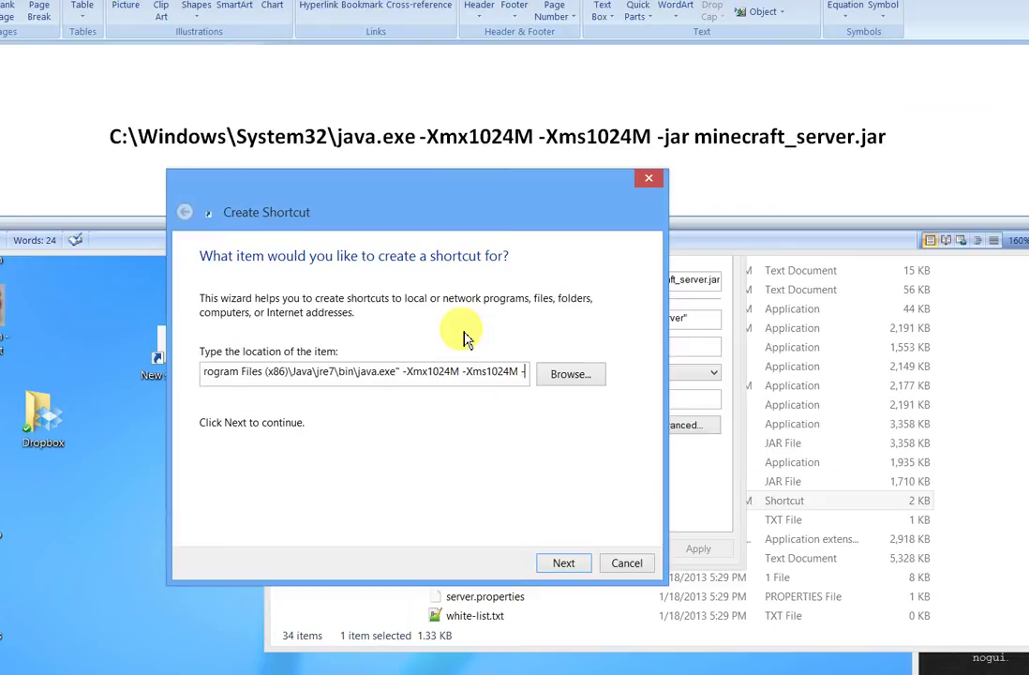
text(jar)
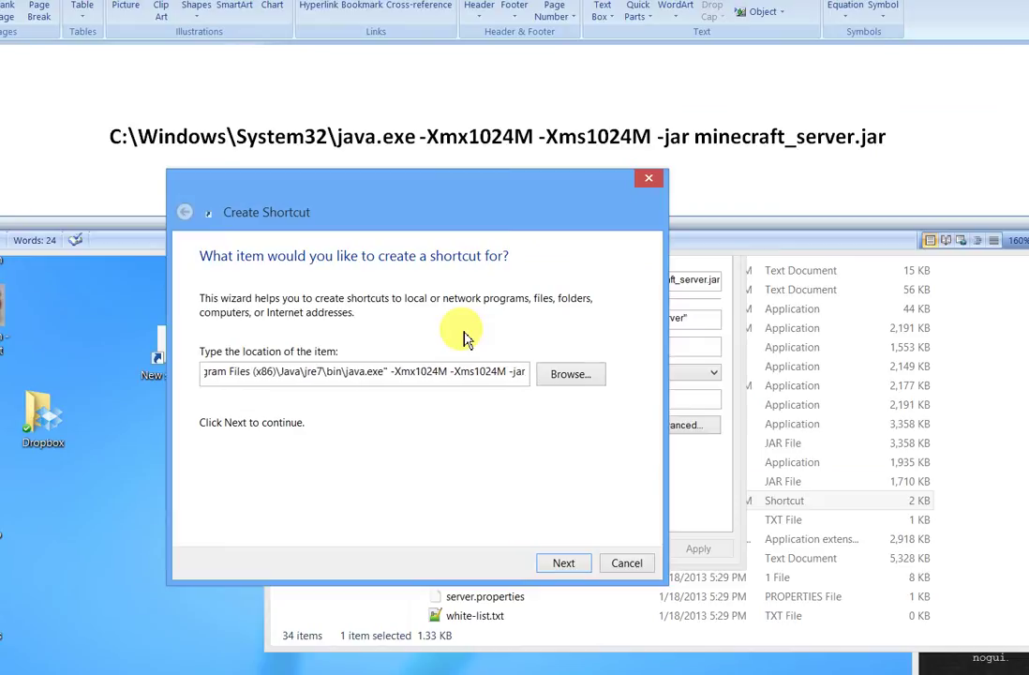
text( mine)
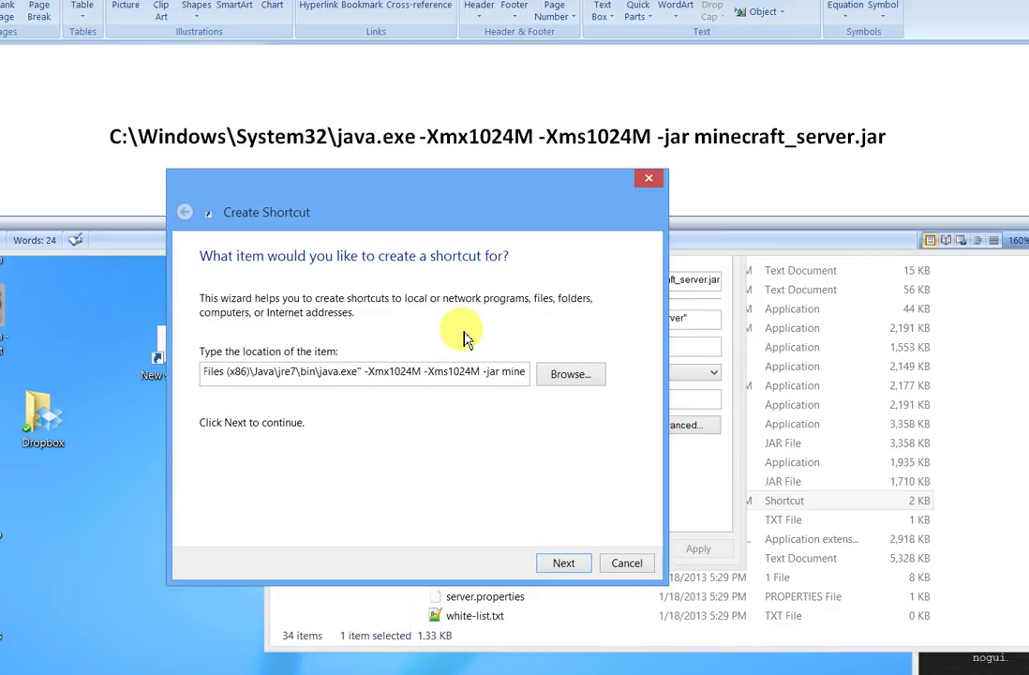
text(craft)
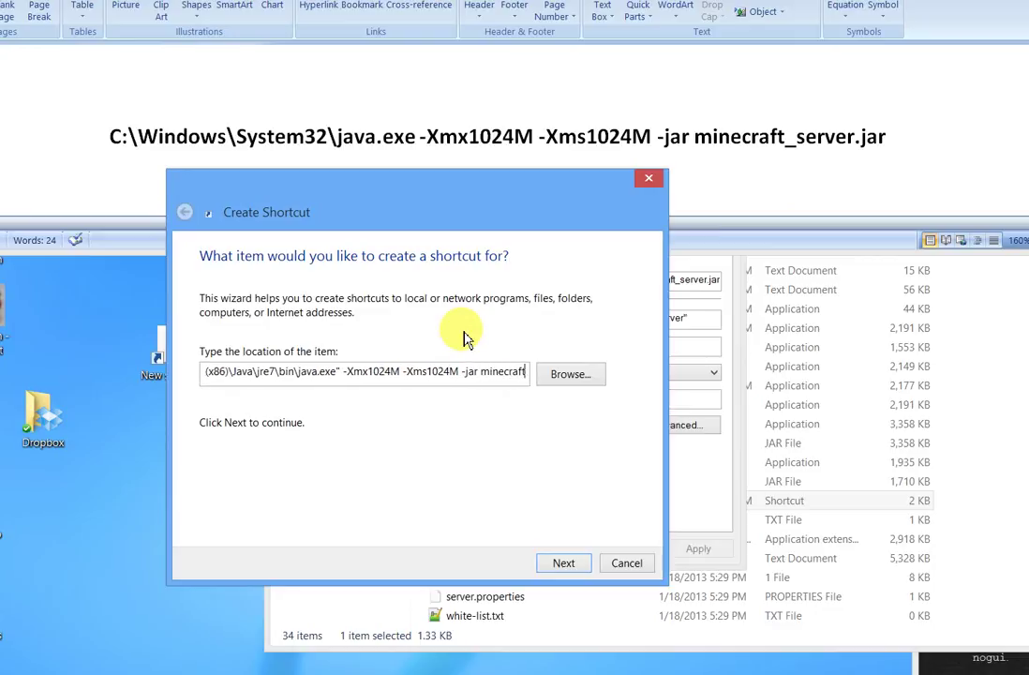
text(_servser.j)
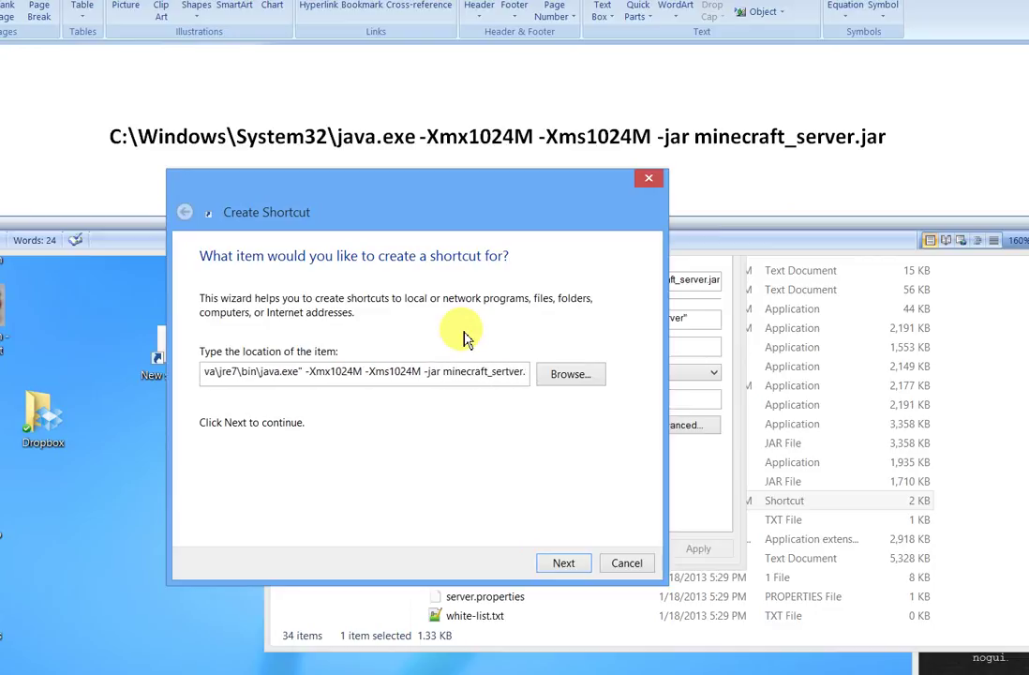
text(ar)
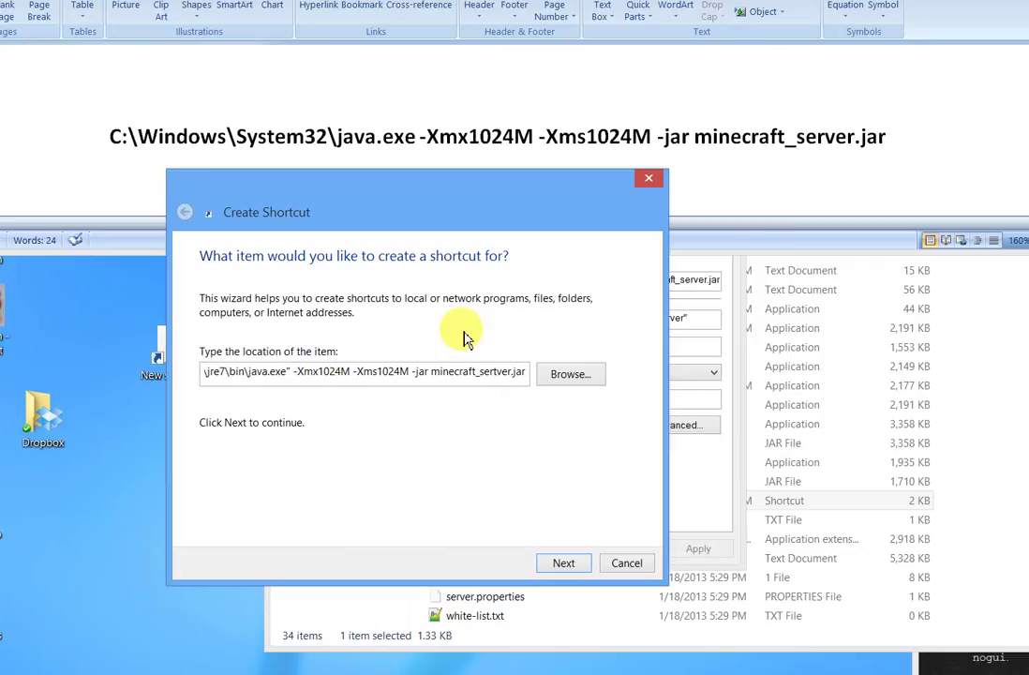
Name the shortcut Run_Server_New and complete the wizard
click(563, 563)
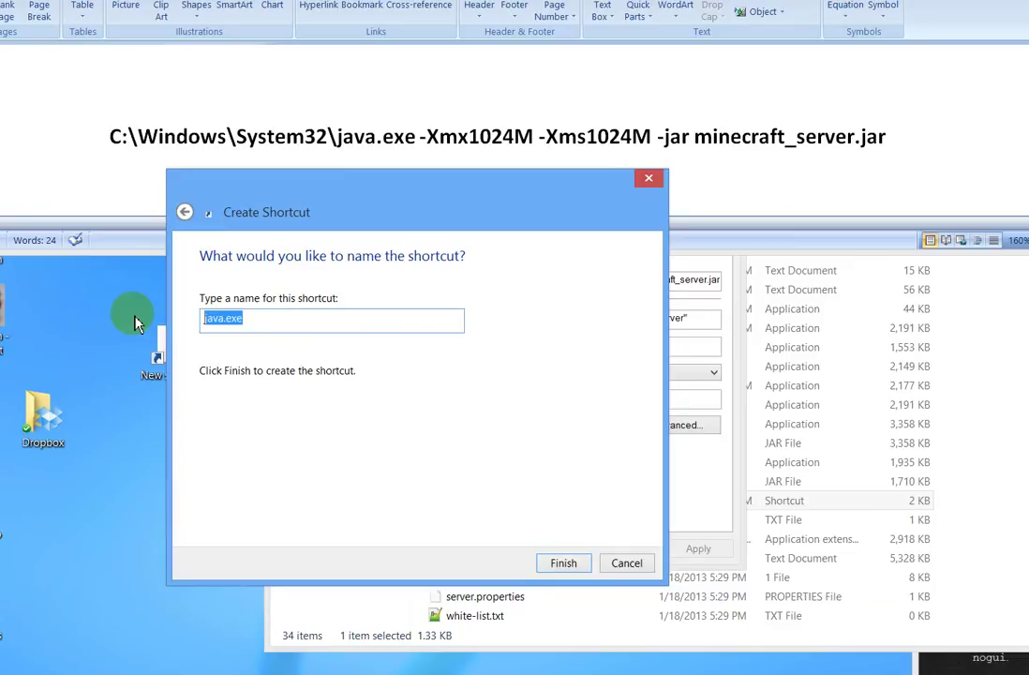
text(Run_Server_New)
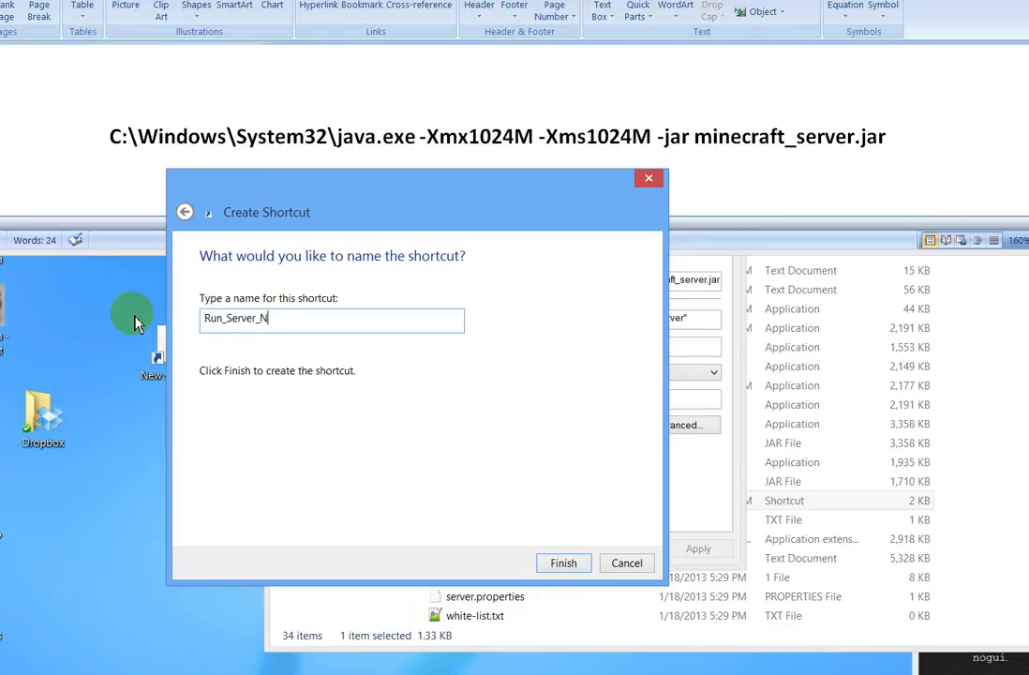
click(565, 563)
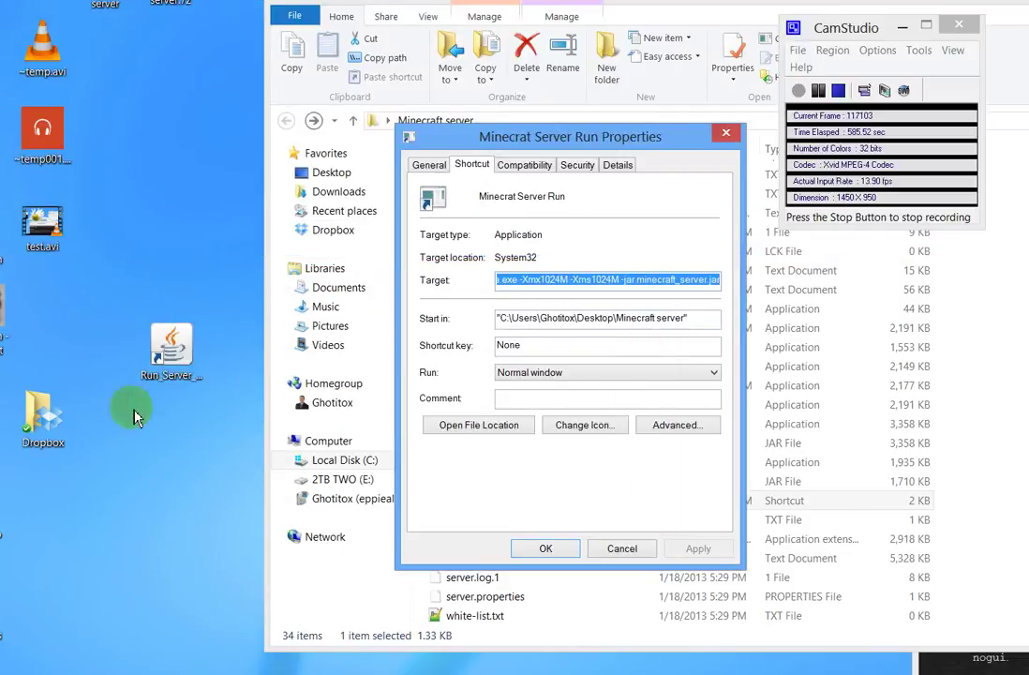
Close the old shortcut's properties, move Run_Server_New into the Minecraft server folder, and run it
drag(165, 343, 155, 321)
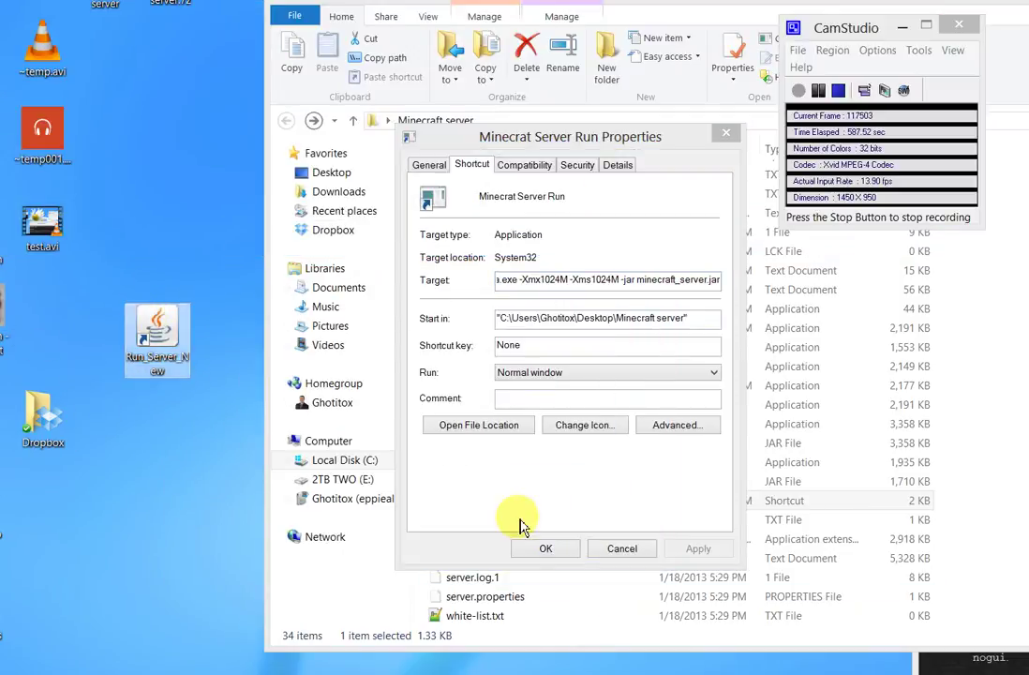
click(547, 548)
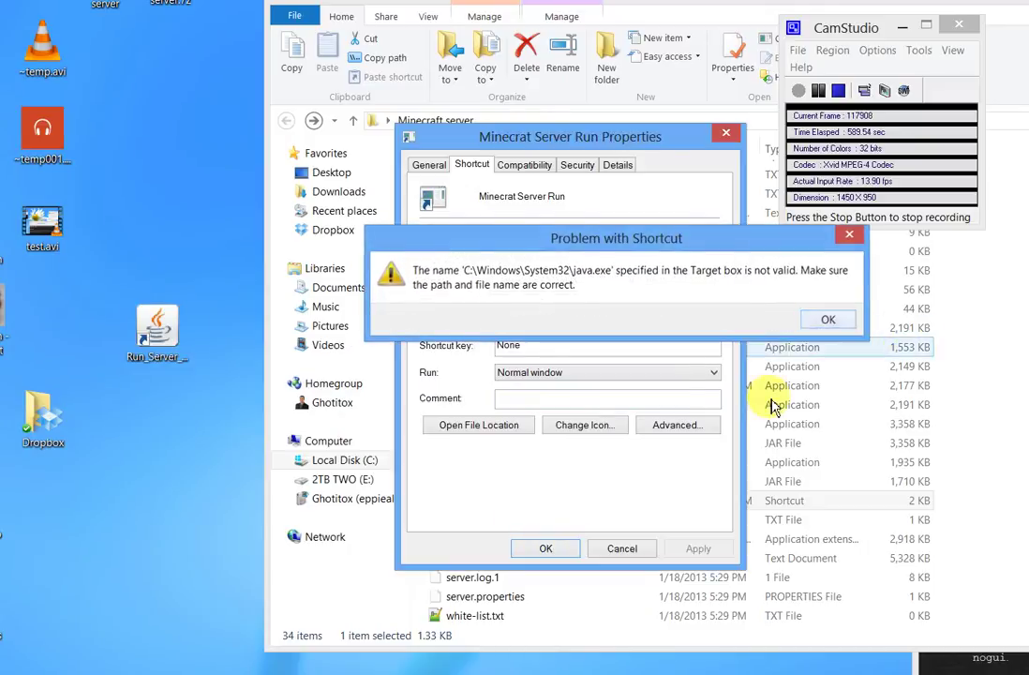
key(Return)
click(622, 548)
drag(157, 328, 618, 551)
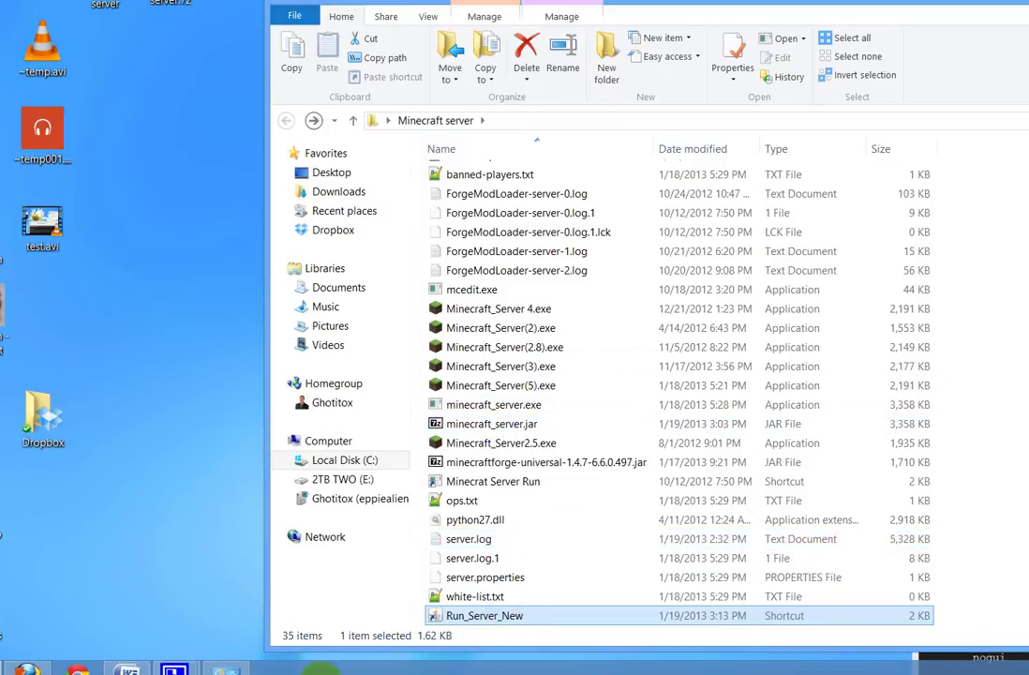
double_click(486, 617)
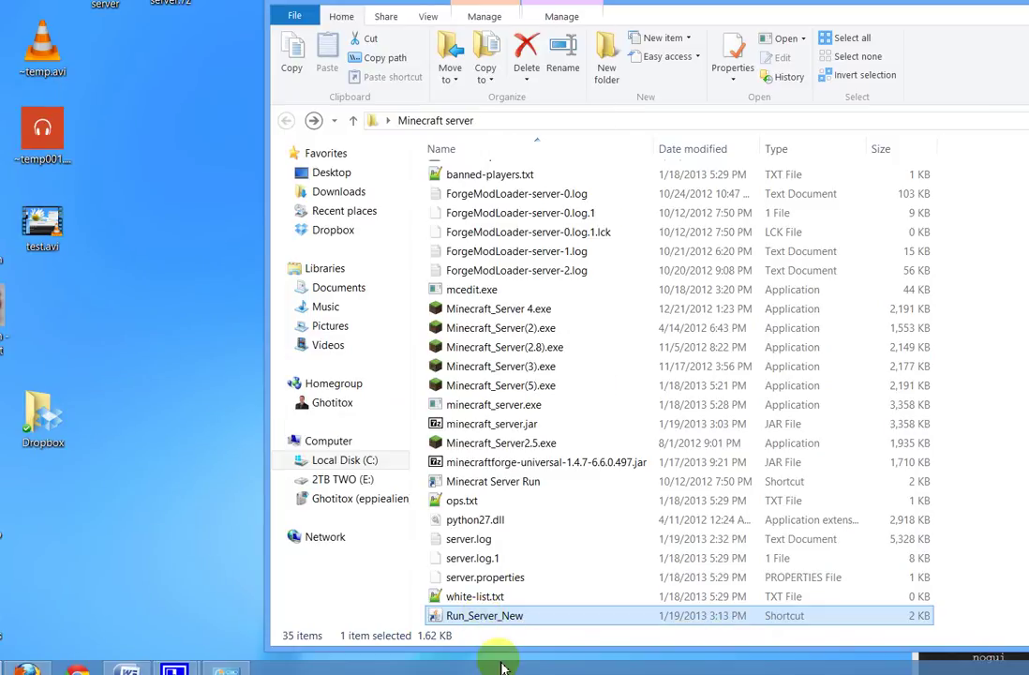
Review Run_Server_New's properties, then cancel without changes
drag(979, 7, 949, 195)
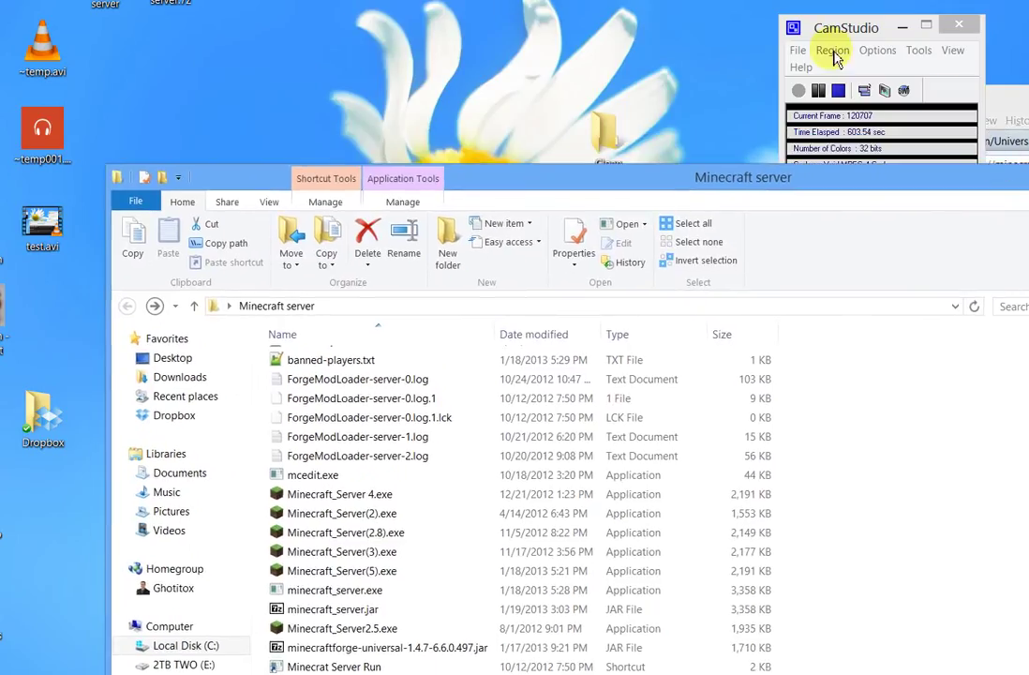
click(832, 92)
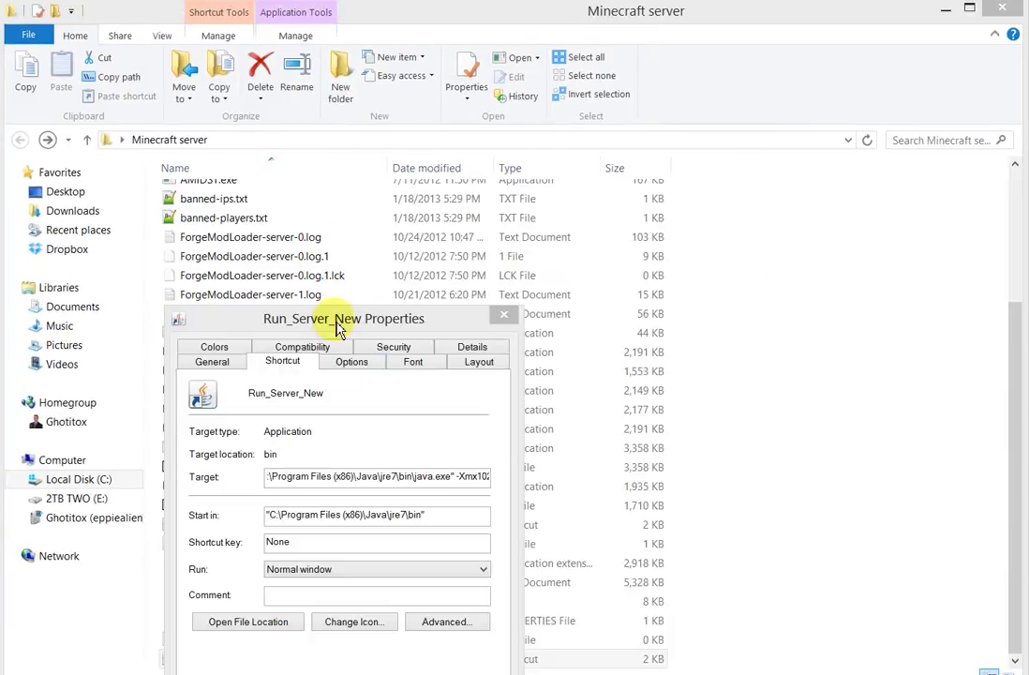
drag(338, 323, 348, 103)
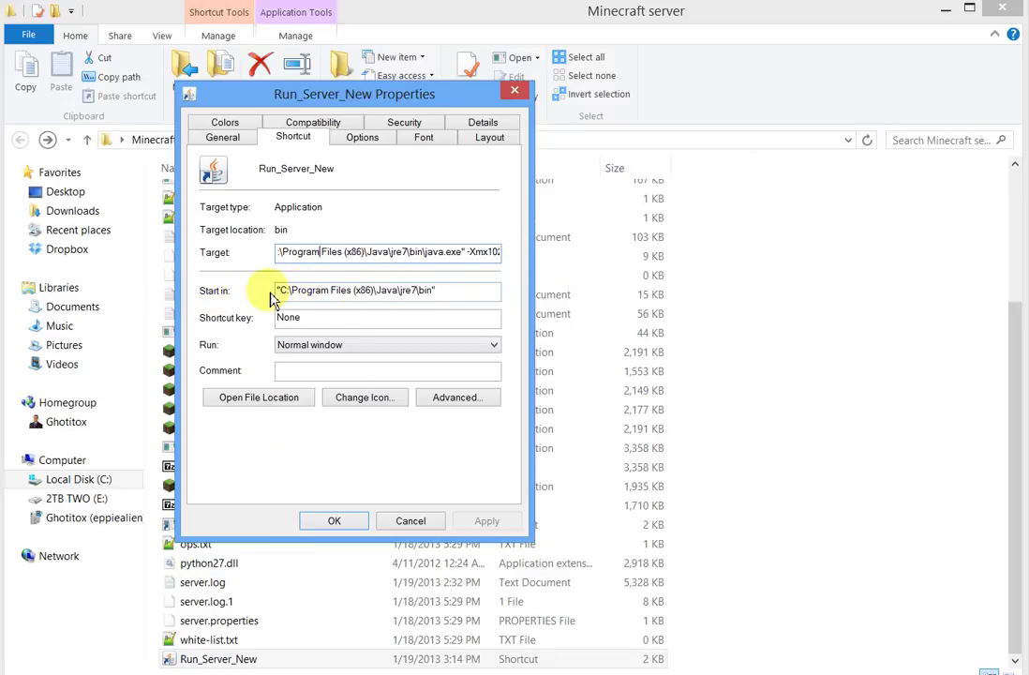
click(422, 522)
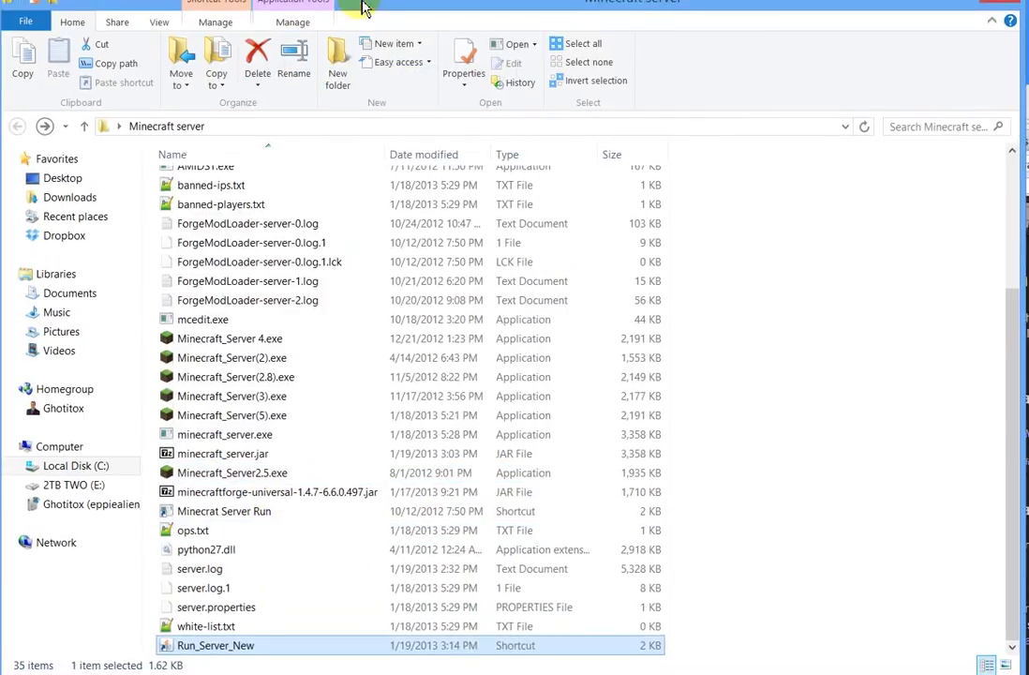
Restore the Explorer window to a smaller size and bring up Run_Server_New's context menu
mouse_move(379, 2)
mouse_down()
mouse_move(367, 90)
mouse_move(379, 105)
mouse_move(374, 0)
mouse_move(377, 21)
mouse_up()
scroll(230, 541, down, 2)
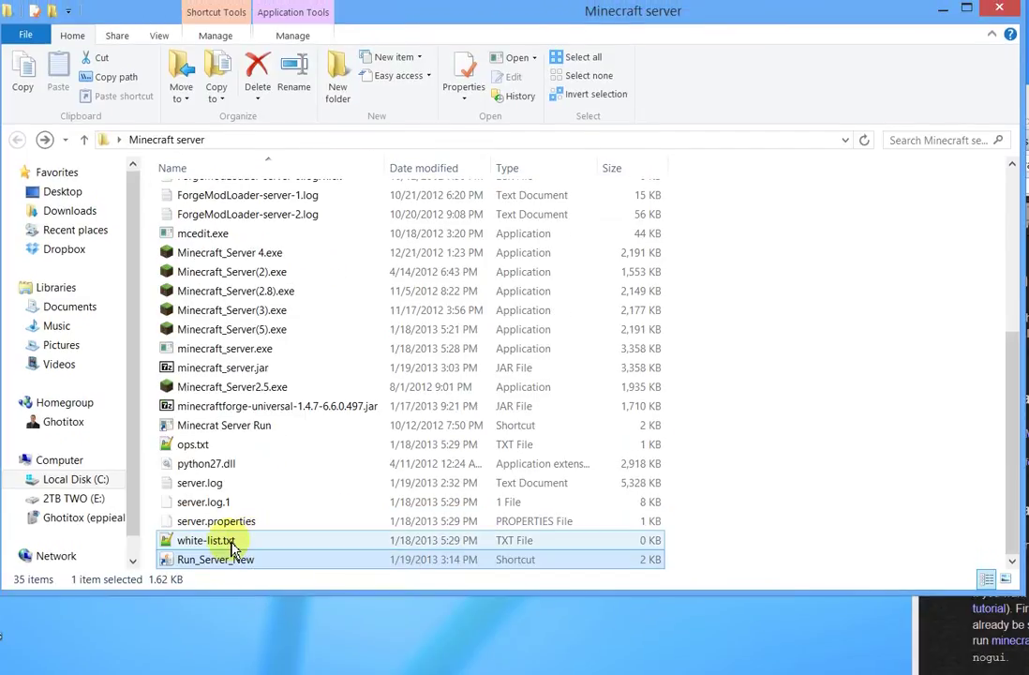
click(200, 565)
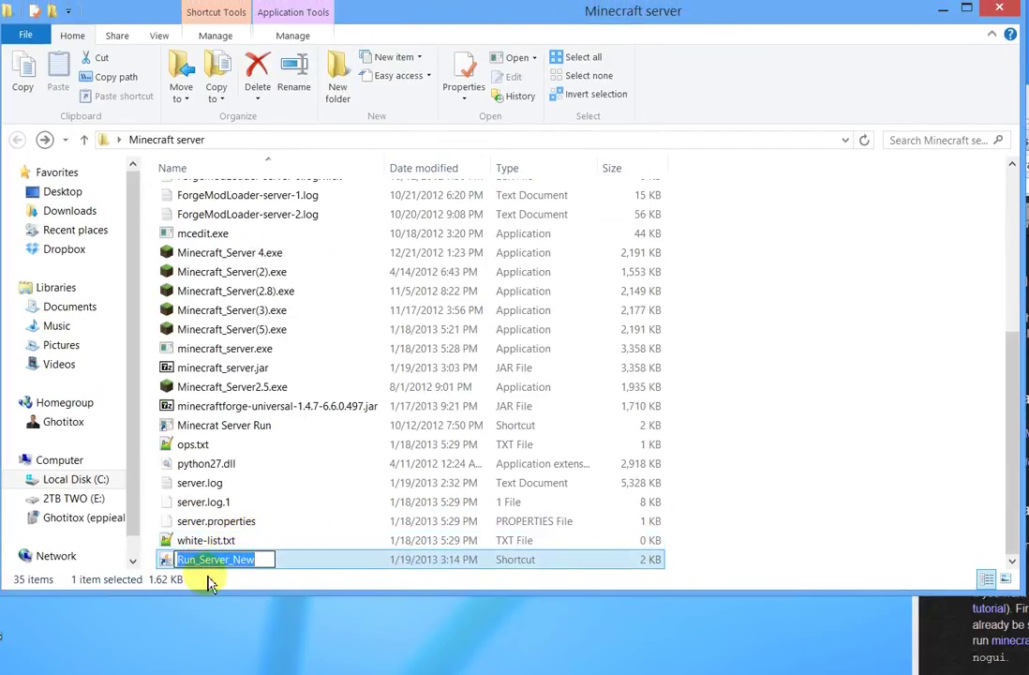
click(212, 582)
right_click(213, 562)
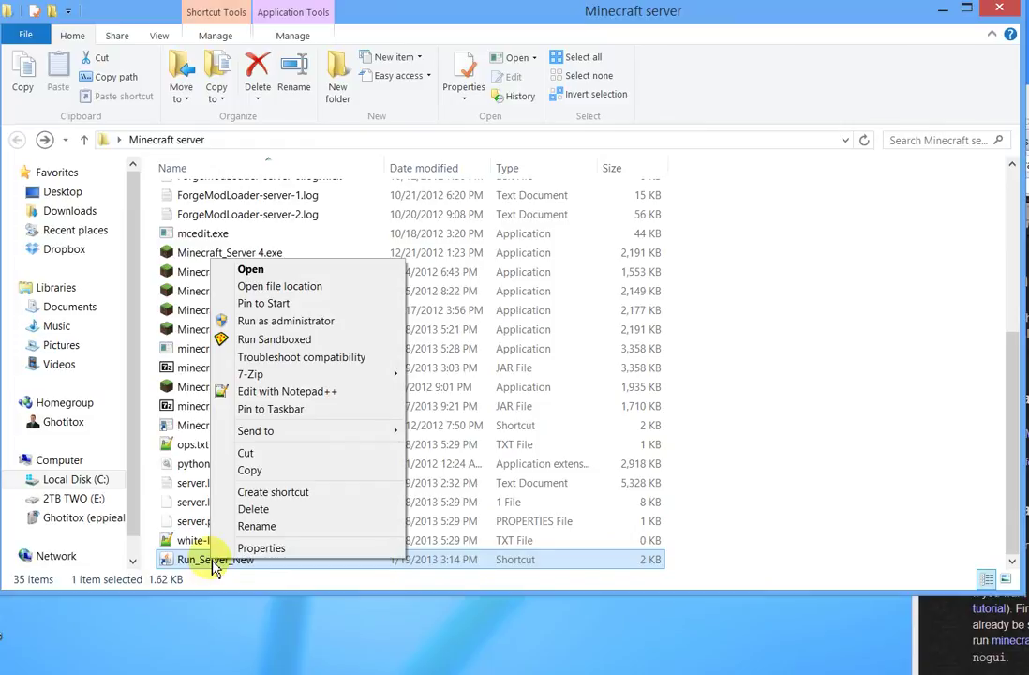
Open Run_Server_New's Properties and inspect its Start in path to the Java jre7 bin folder
click(251, 549)
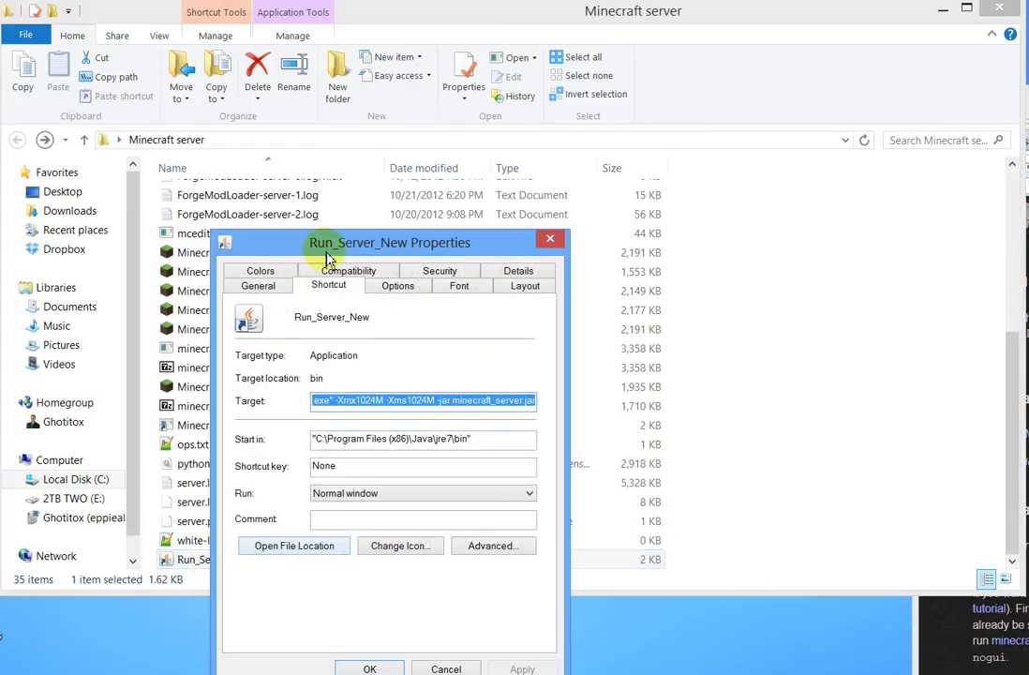
drag(328, 241, 249, 105)
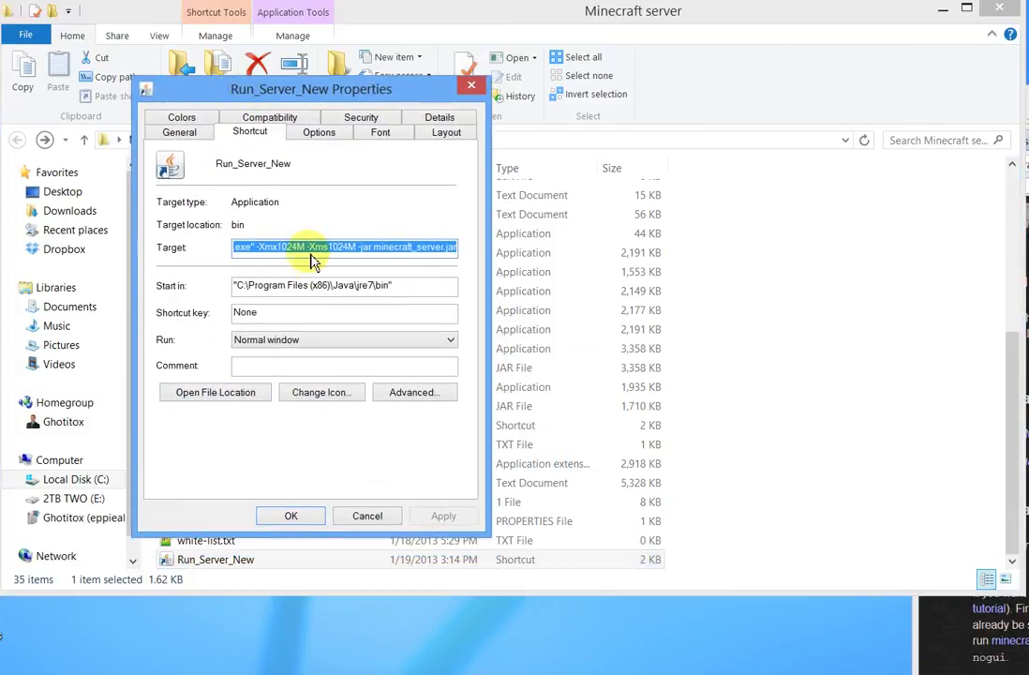
key(Tab)
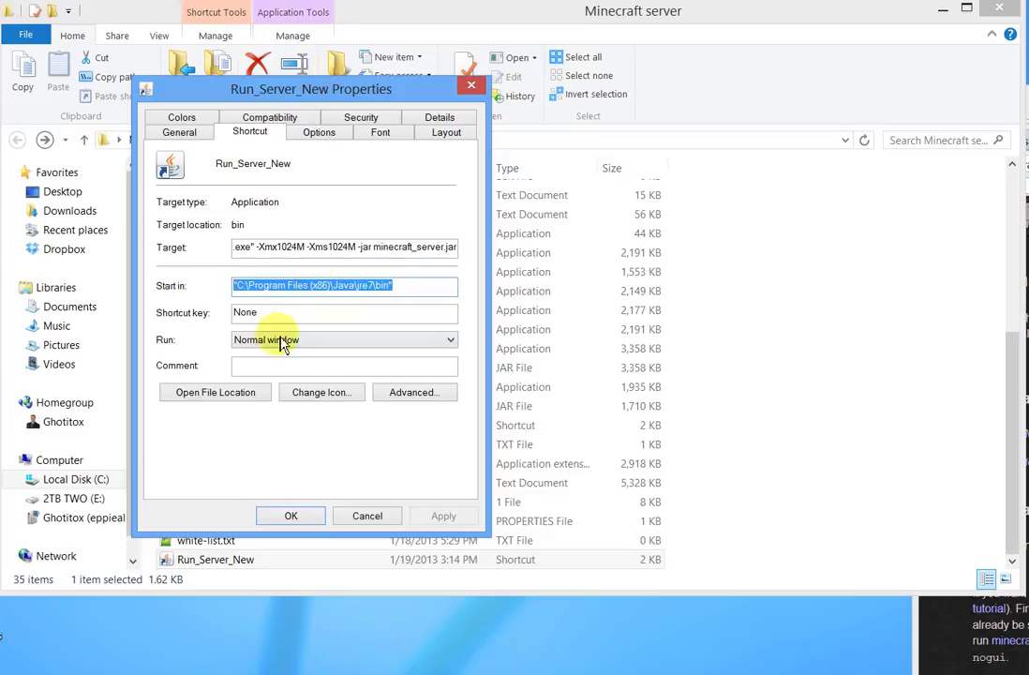
drag(333, 286, 360, 286)
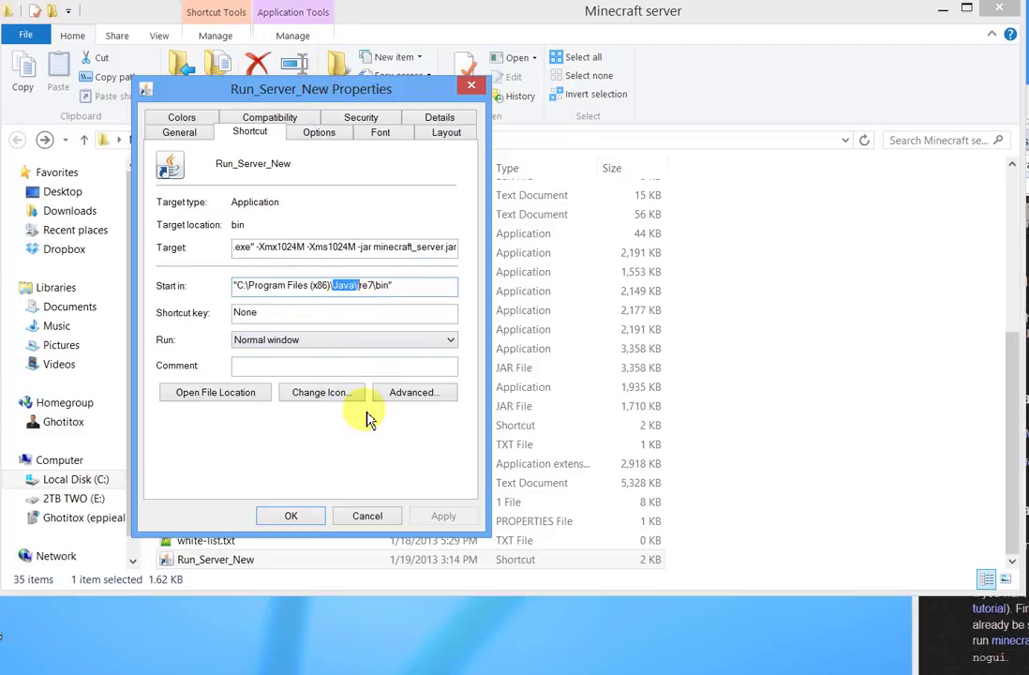
drag(340, 98, 664, 145)
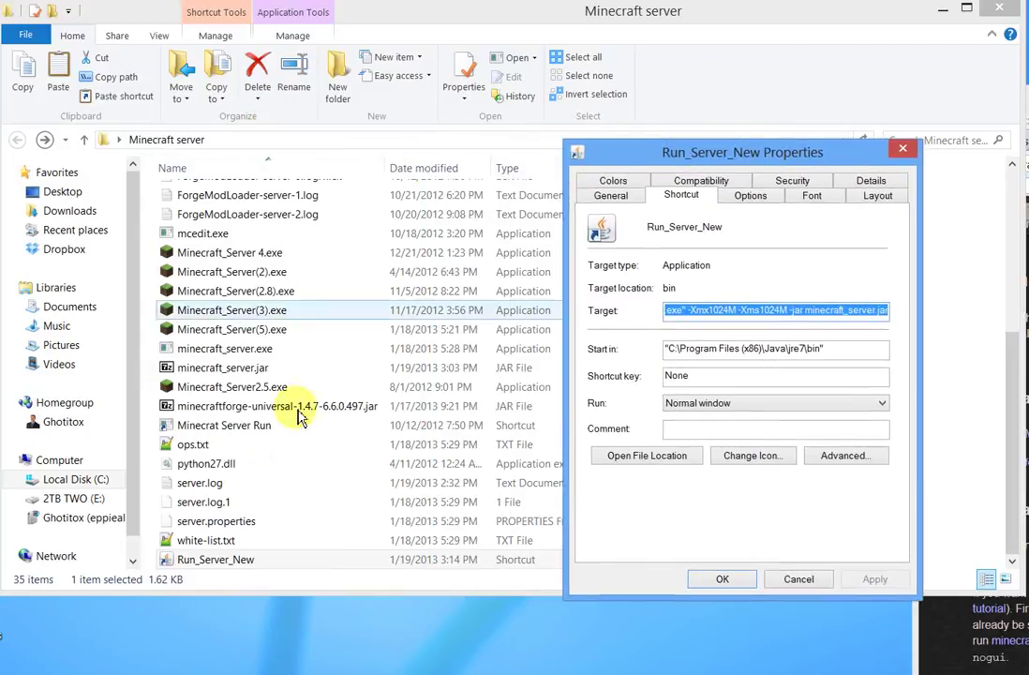
Copy the Minecraft server folder's address from the address bar and return to the shortcut properties
right_click(233, 140)
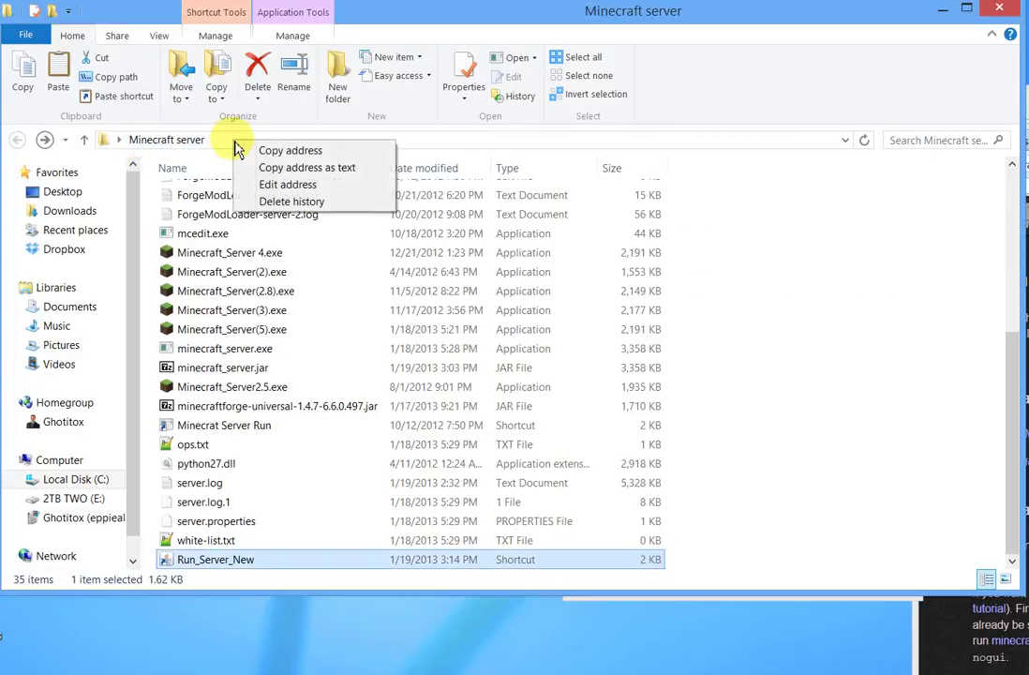
click(287, 152)
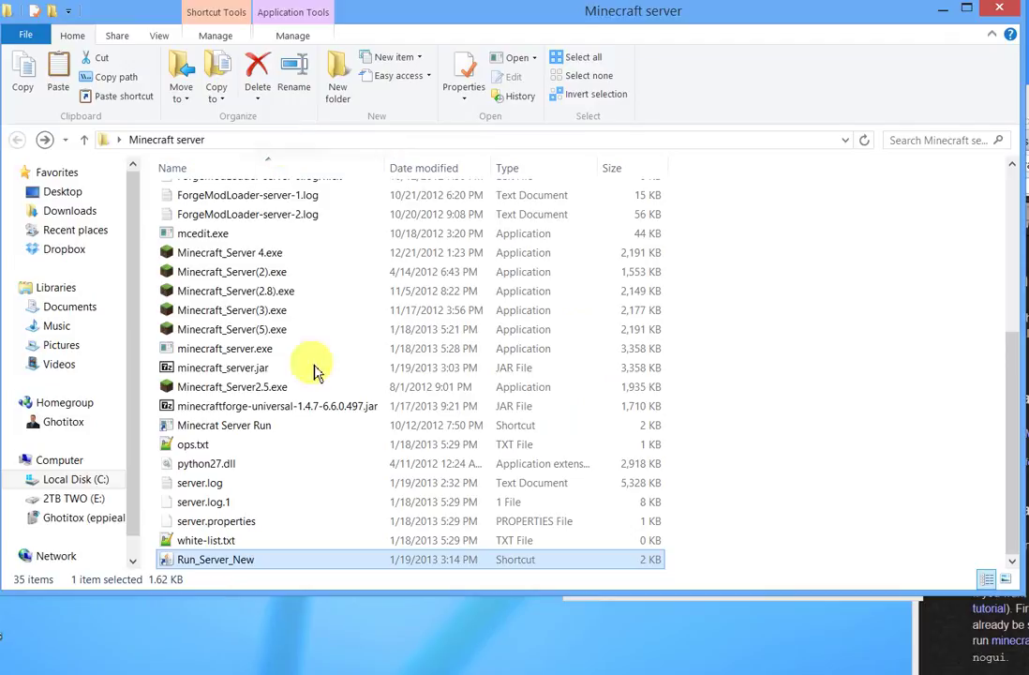
click(175, 669)
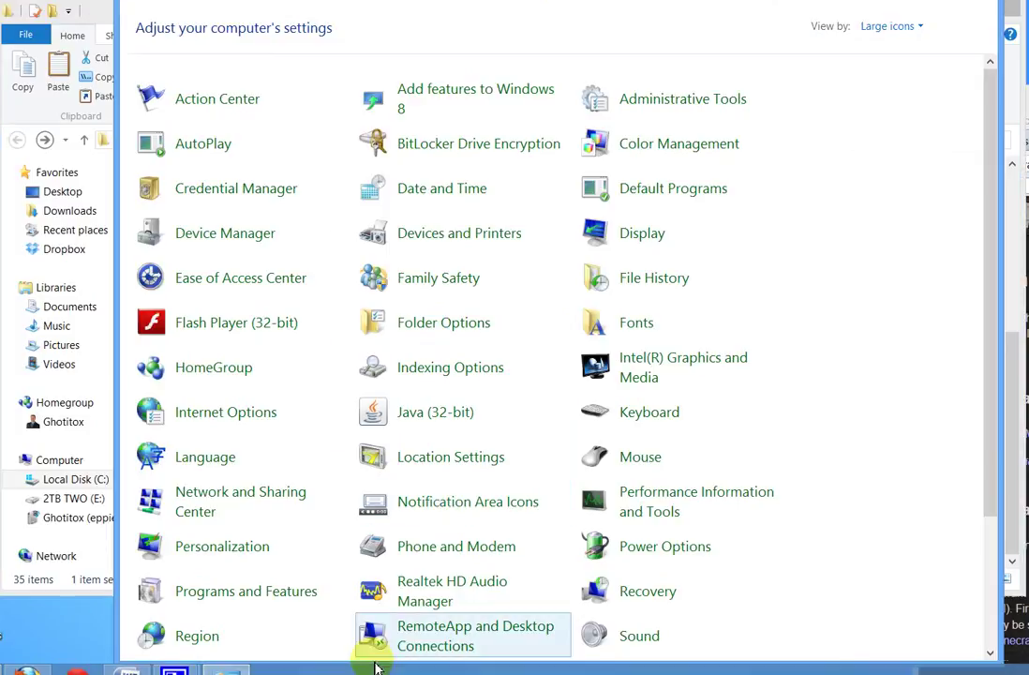
click(174, 669)
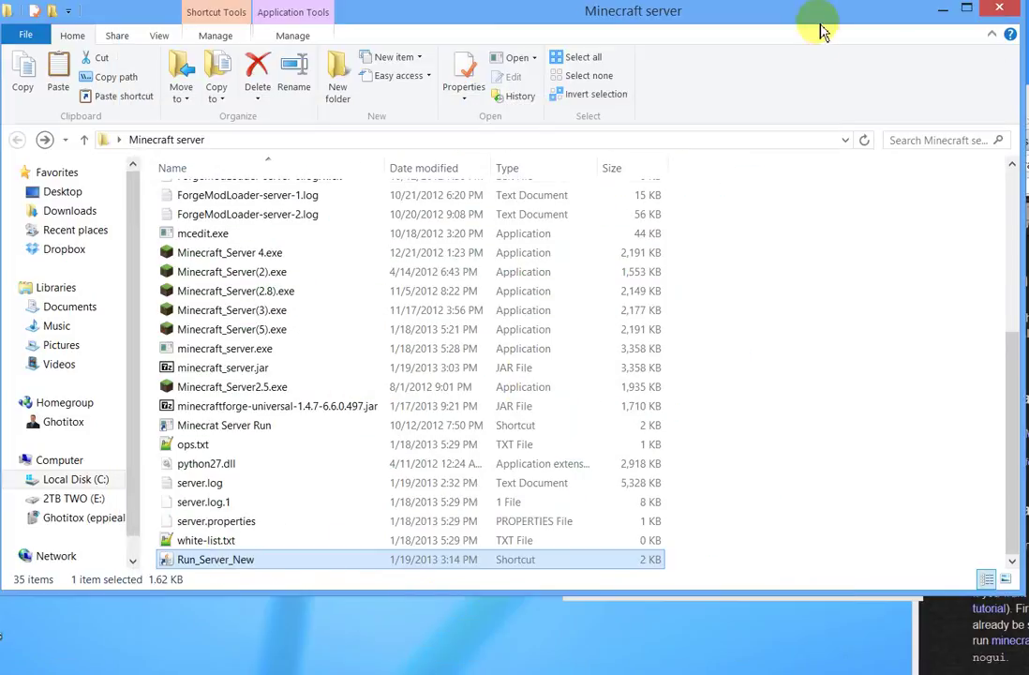
drag(820, 28, 824, 234)
drag(811, 157, 304, 31)
Replace Start in with the pasted server folder path, deleting the old Java path, and save
key(Tab)
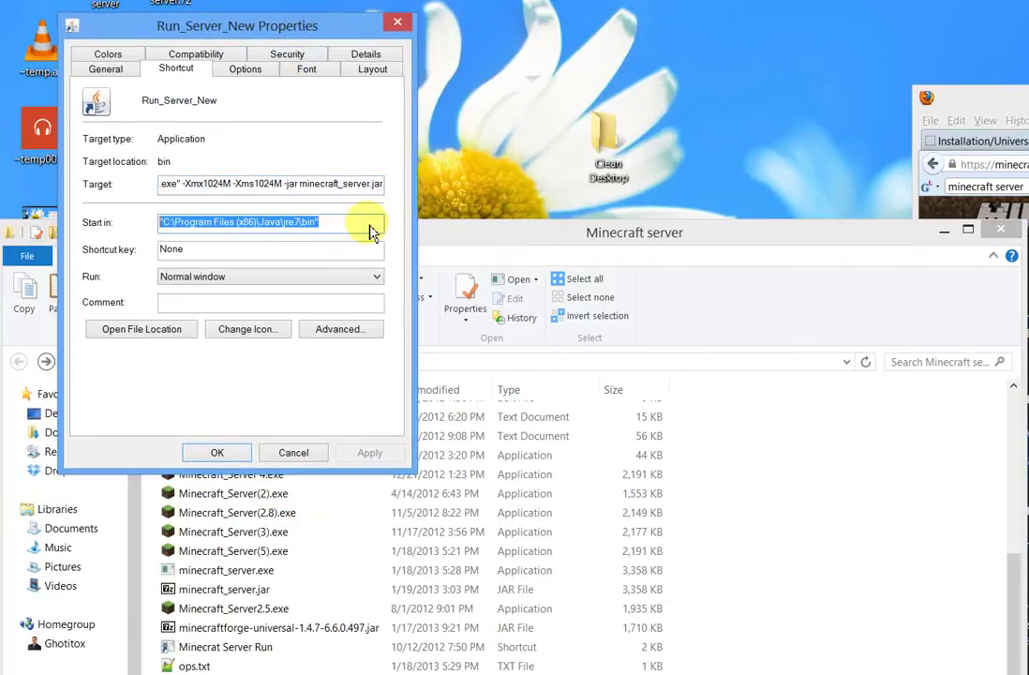
key(ctrl+v)
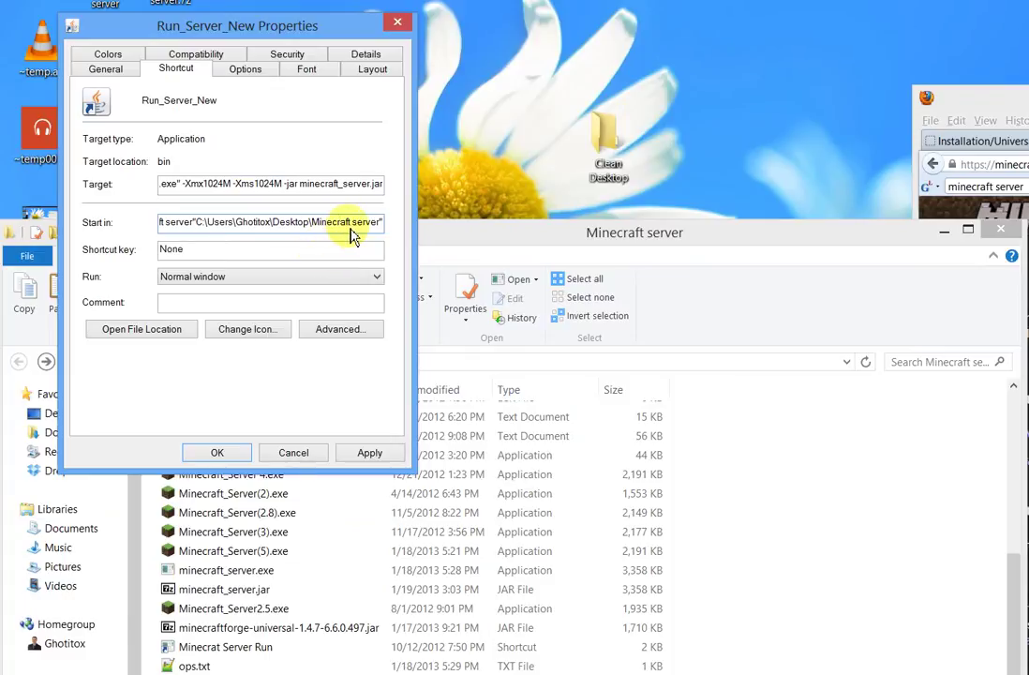
key(Home)
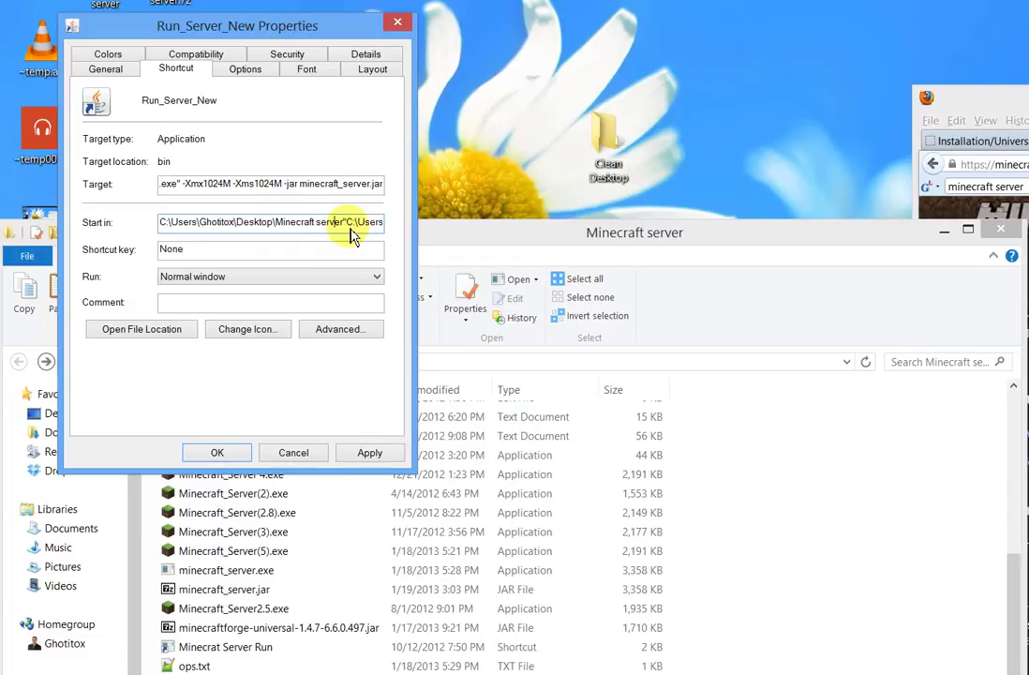
key(Right)
key(Right)
key(Right)
key(Right)
key(Right)
key(Right)
key(Right)
key(Right)
key(Right)
key(Right)
key(Right)
key(Right)
key(Right)
key(Right)
key(Right)
key(Right)
key(Right)
key(Right)
key(Right)
key(Right)
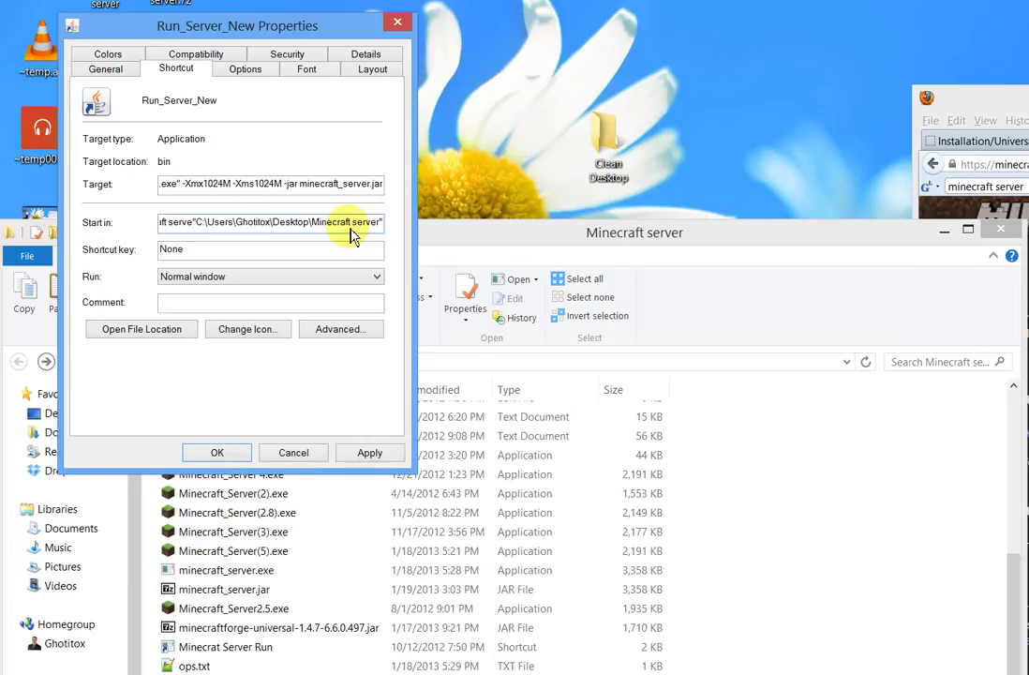
key(shift+Home)
key(BackSpace)
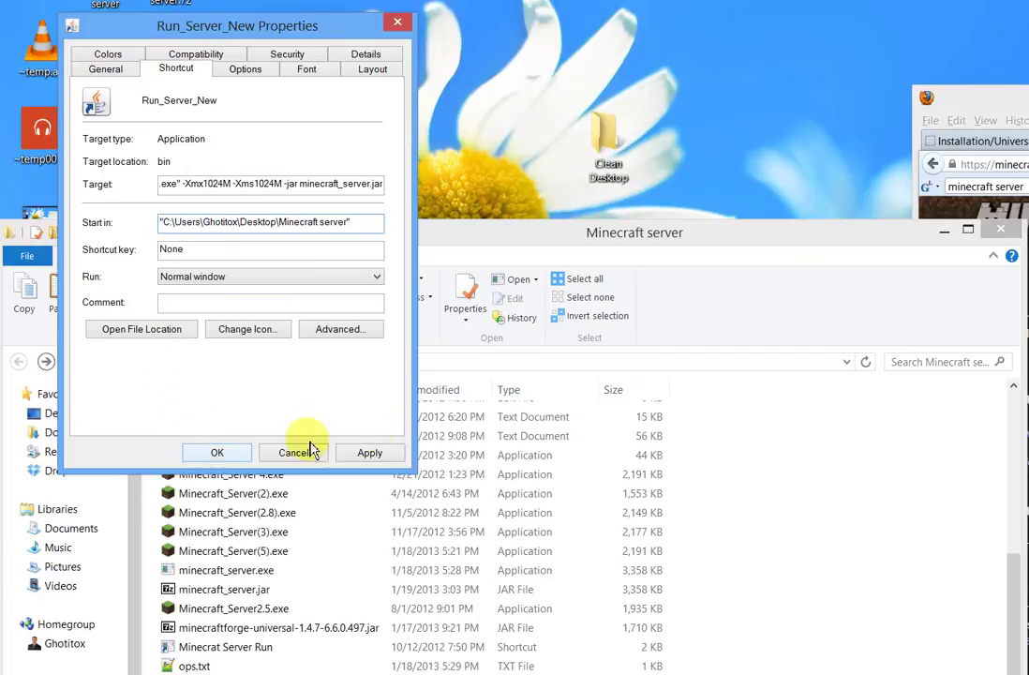
click(383, 457)
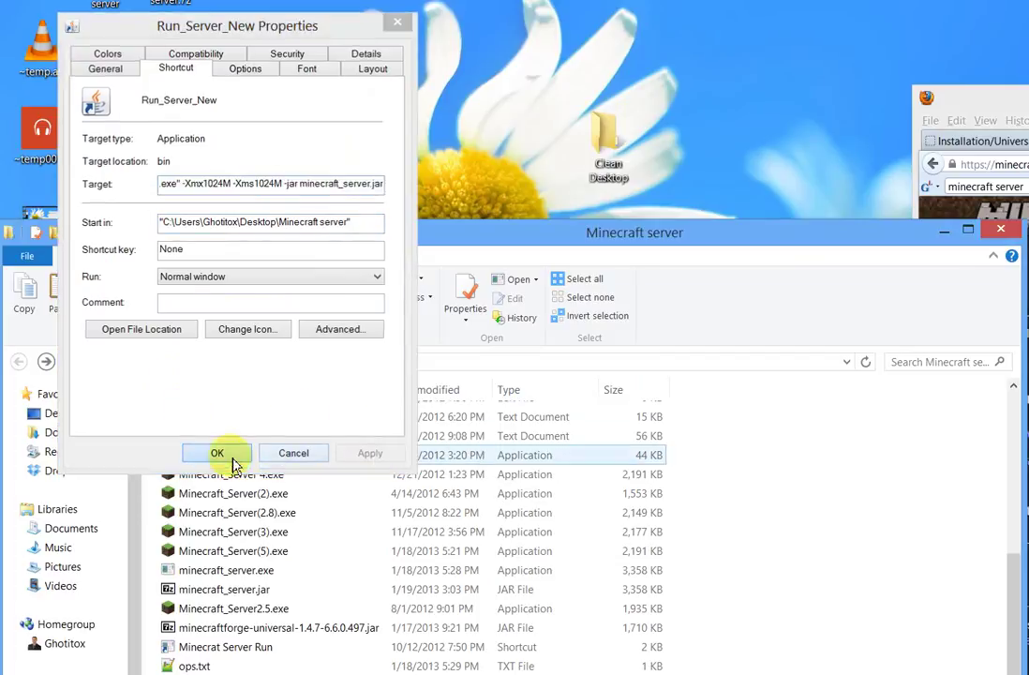
click(230, 456)
Run Run_Server_New and allow Java through the firewall so the Forge server finishes loading
drag(550, 232, 548, 18)
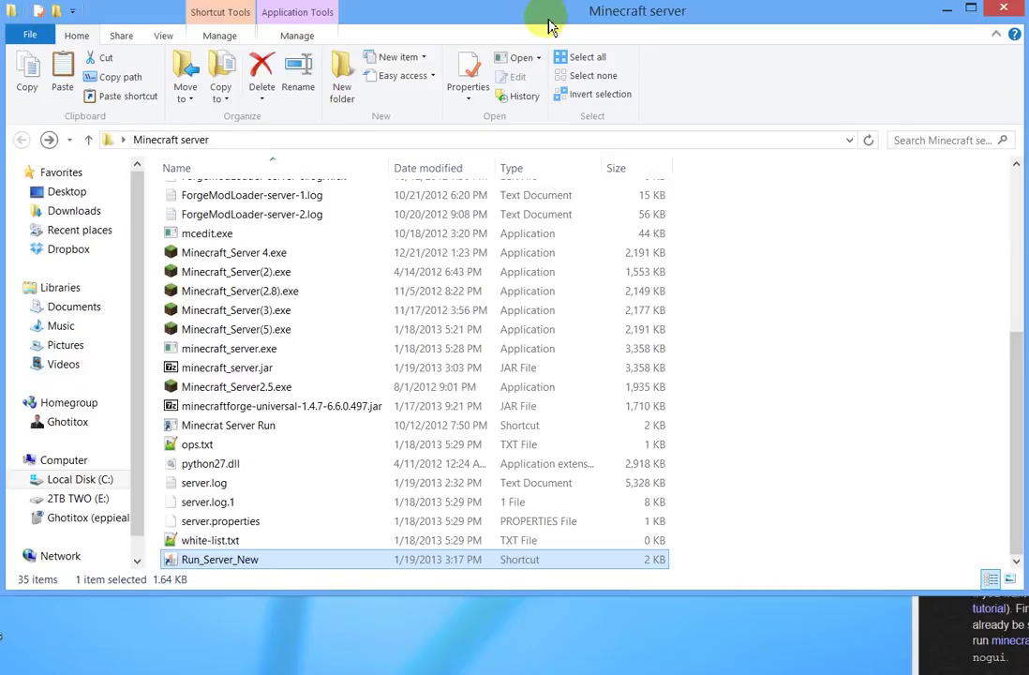
double_click(237, 573)
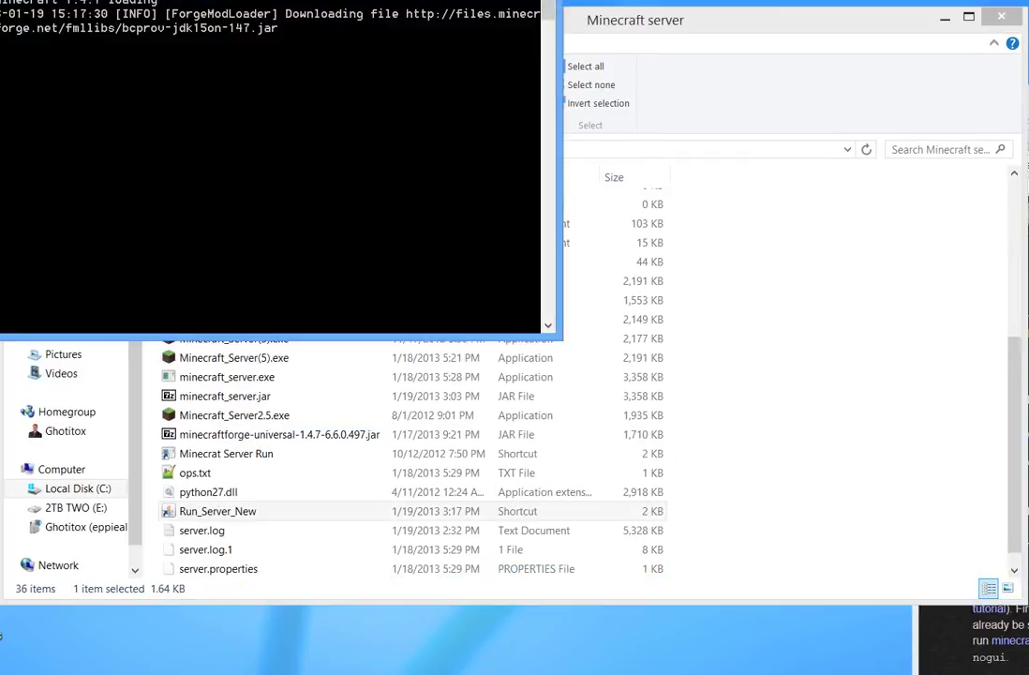
drag(237, 5, 304, 45)
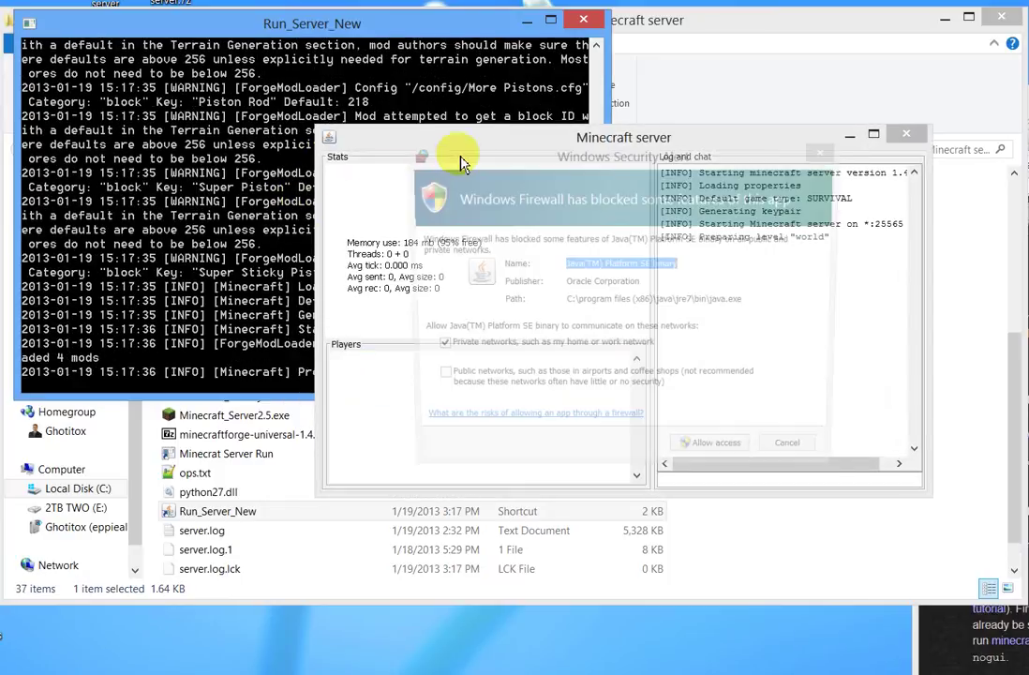
drag(577, 165, 635, 491)
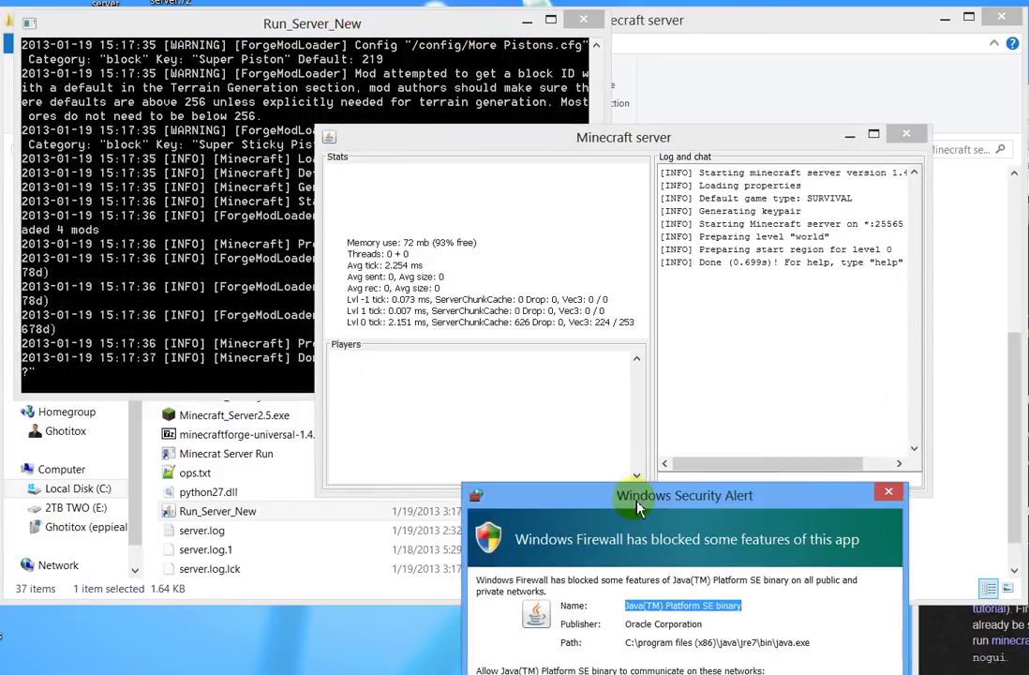
drag(551, 137, 400, 70)
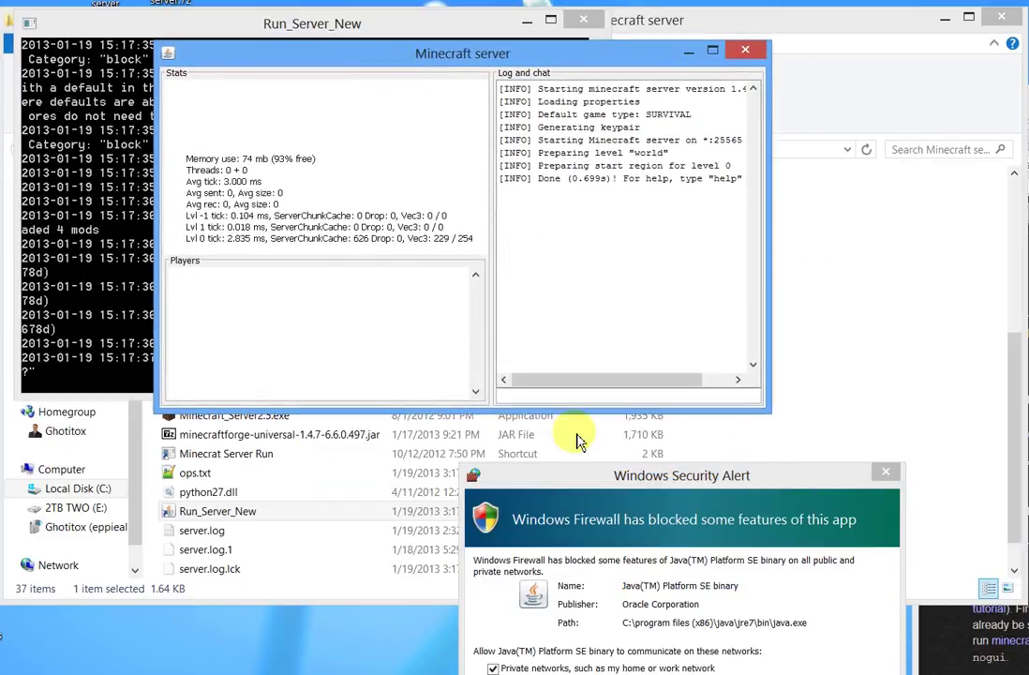
drag(623, 475, 514, 139)
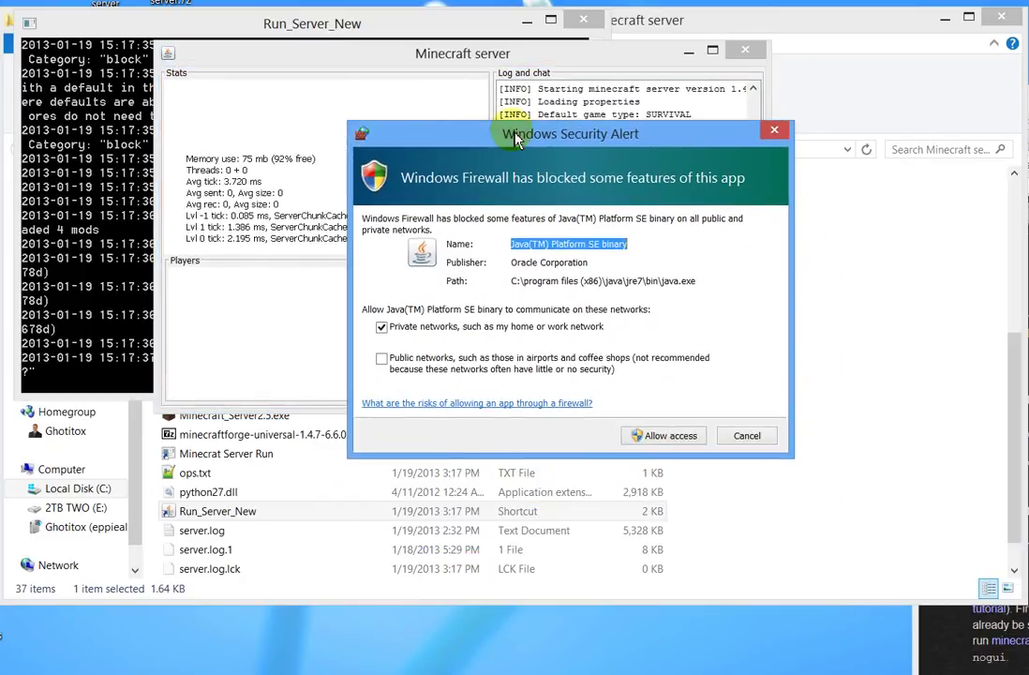
click(667, 438)
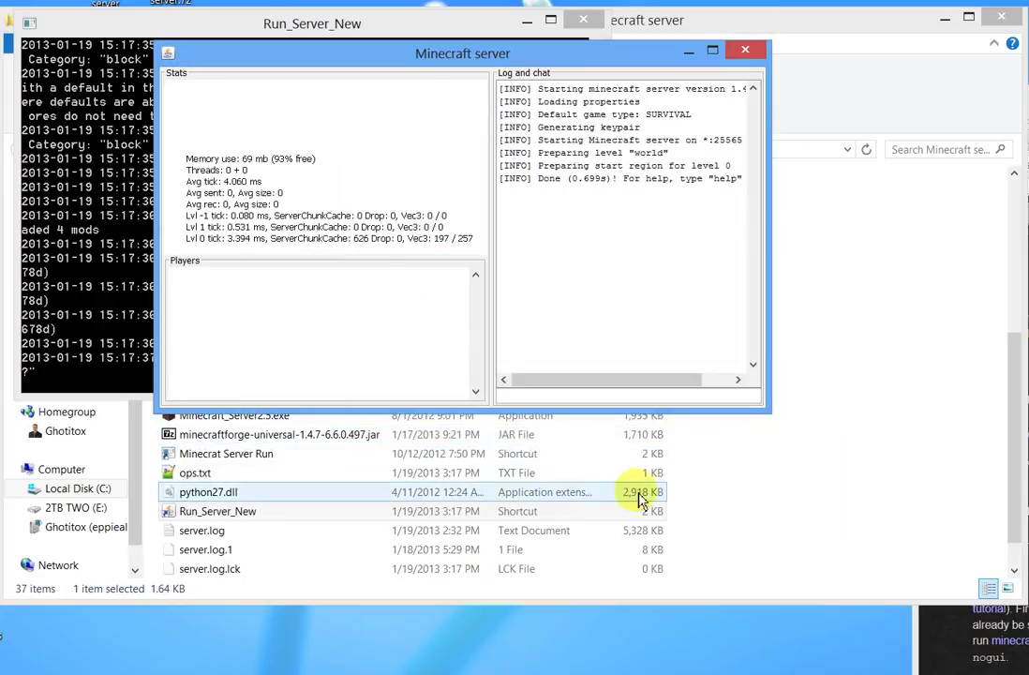
Rearrange the console to read the startup log (4 mods, Done 0.699s), then show the server folder
drag(541, 53, 476, 53)
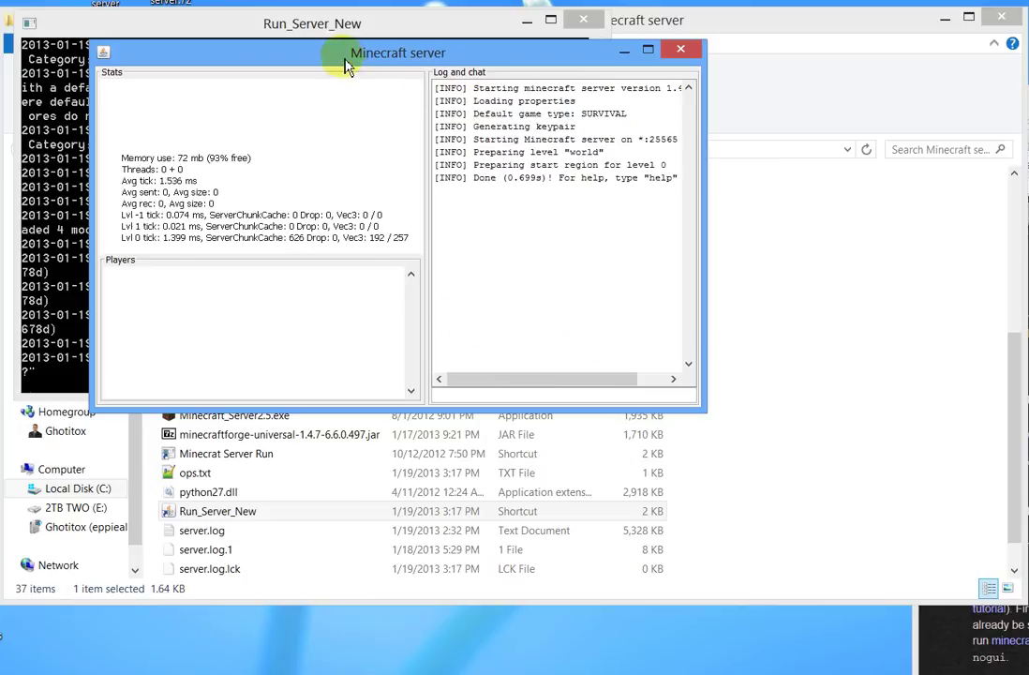
drag(347, 66, 505, 218)
click(253, 35)
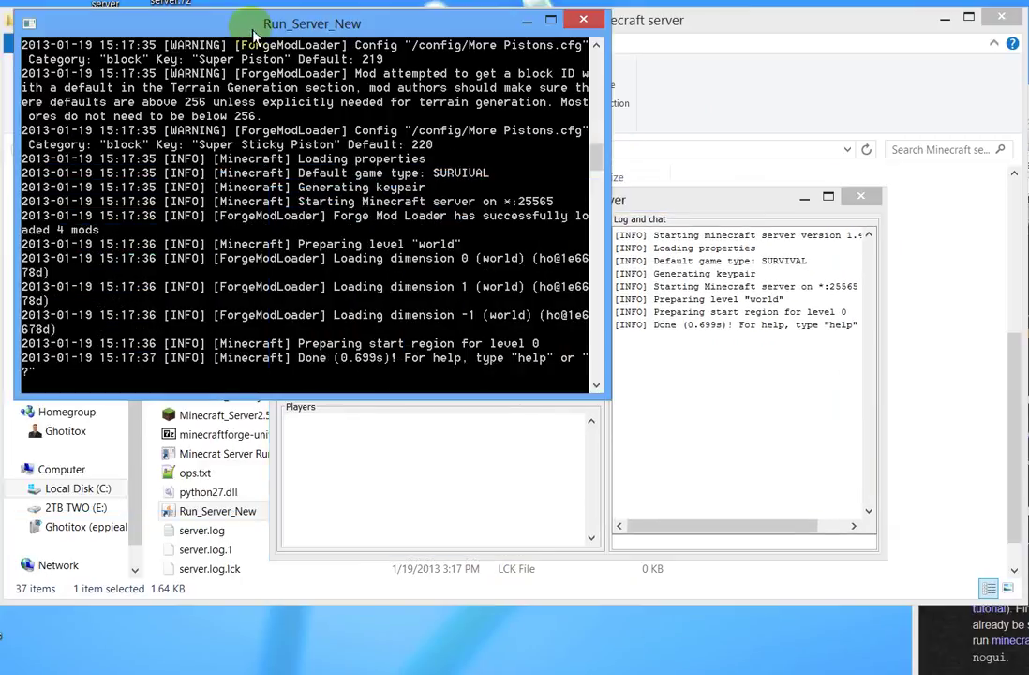
double_click(253, 35)
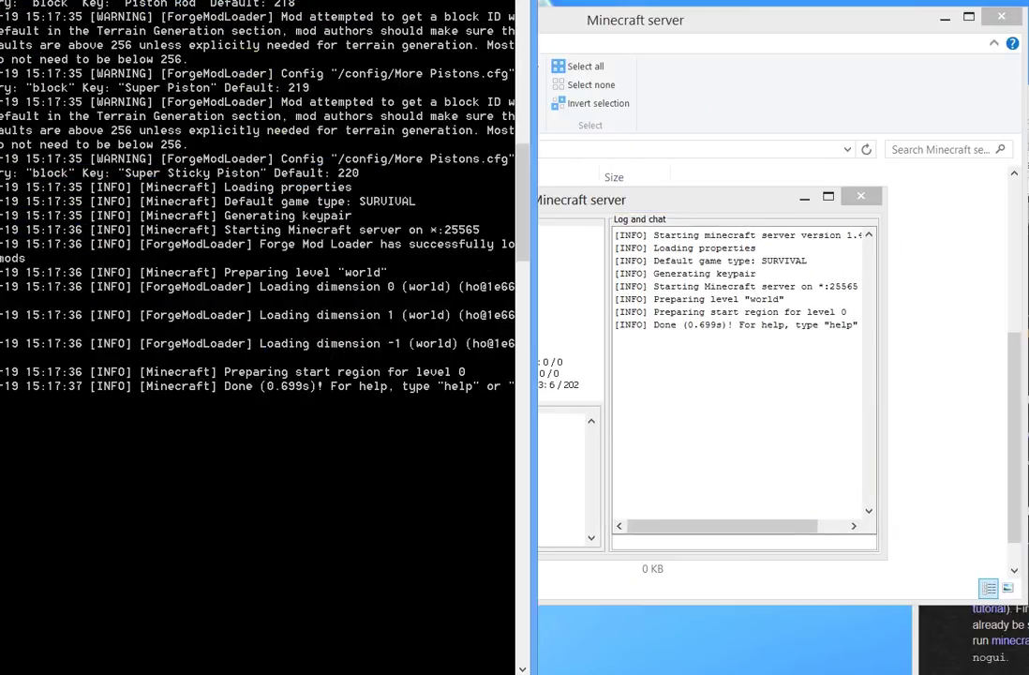
mouse_move(482, 9)
mouse_down()
mouse_move(486, 46)
mouse_move(485, 13)
mouse_up()
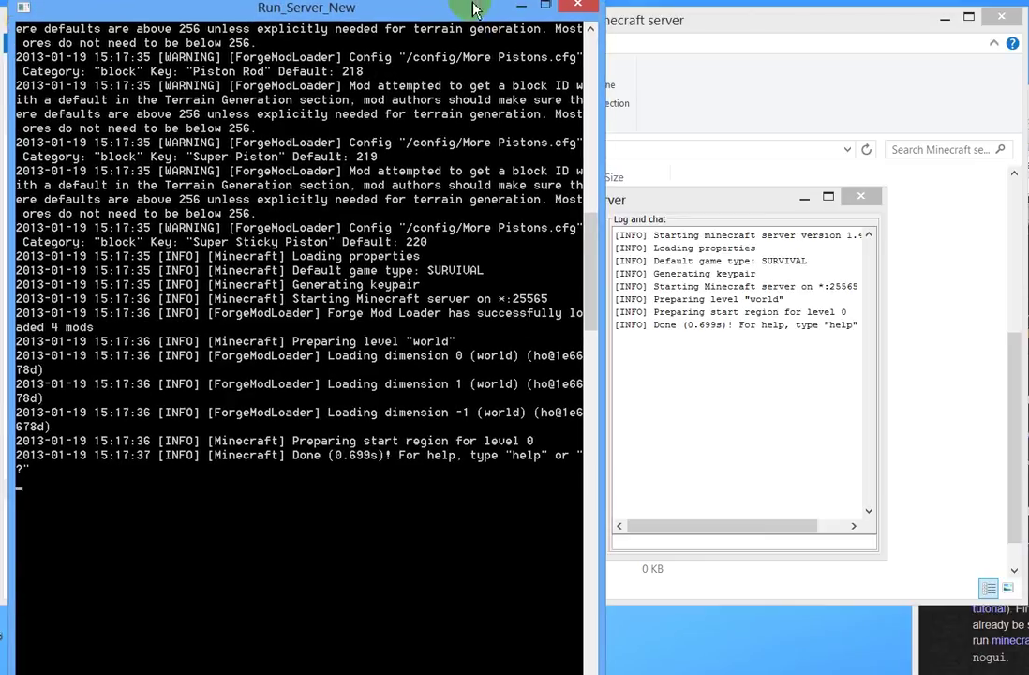
mouse_move(474, 9)
mouse_down()
mouse_move(487, 155)
mouse_move(478, 2)
mouse_up()
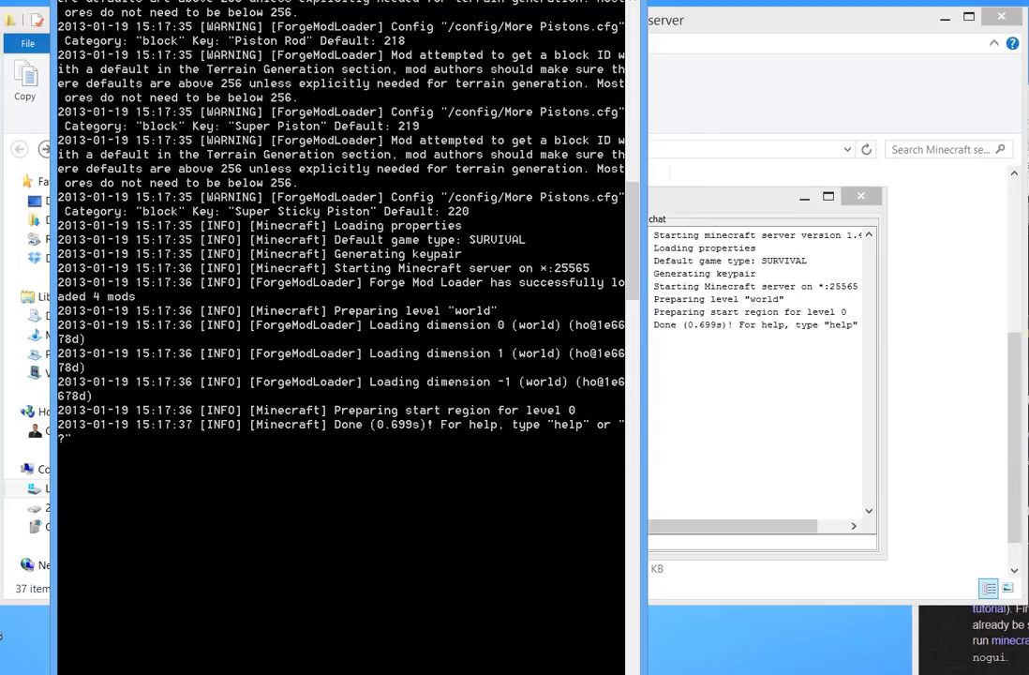
drag(466, 2, 438, 26)
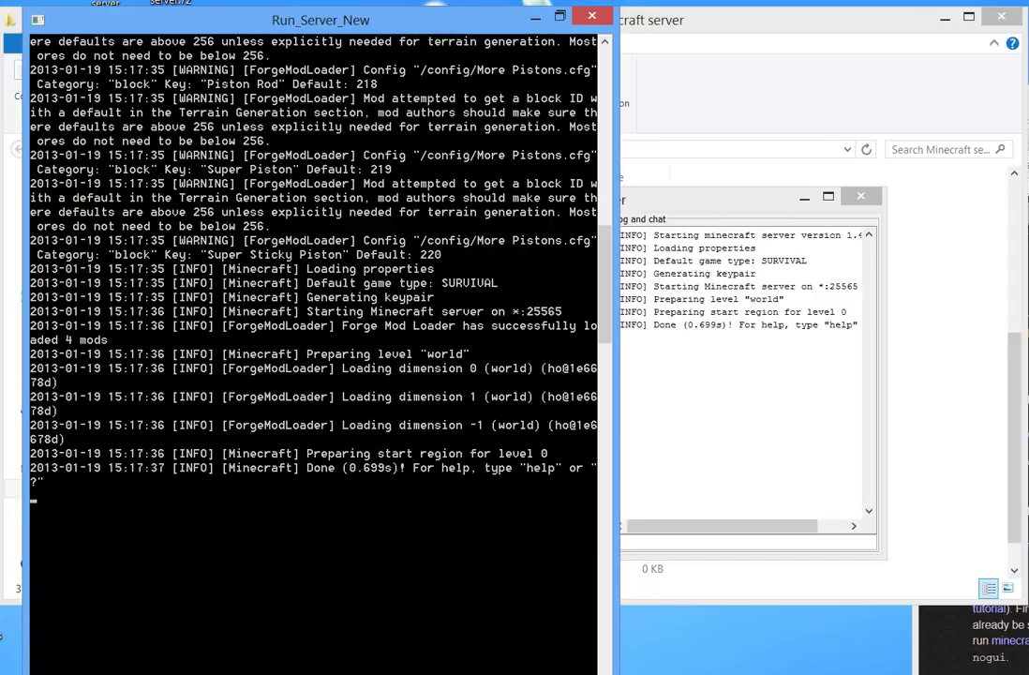
drag(730, 22, 758, 25)
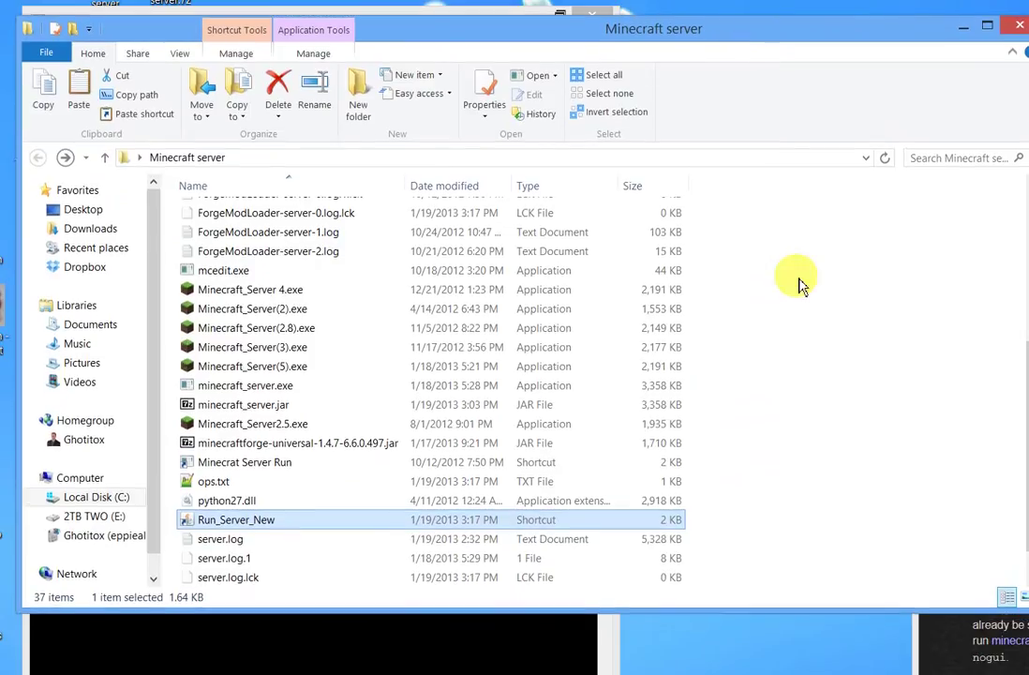